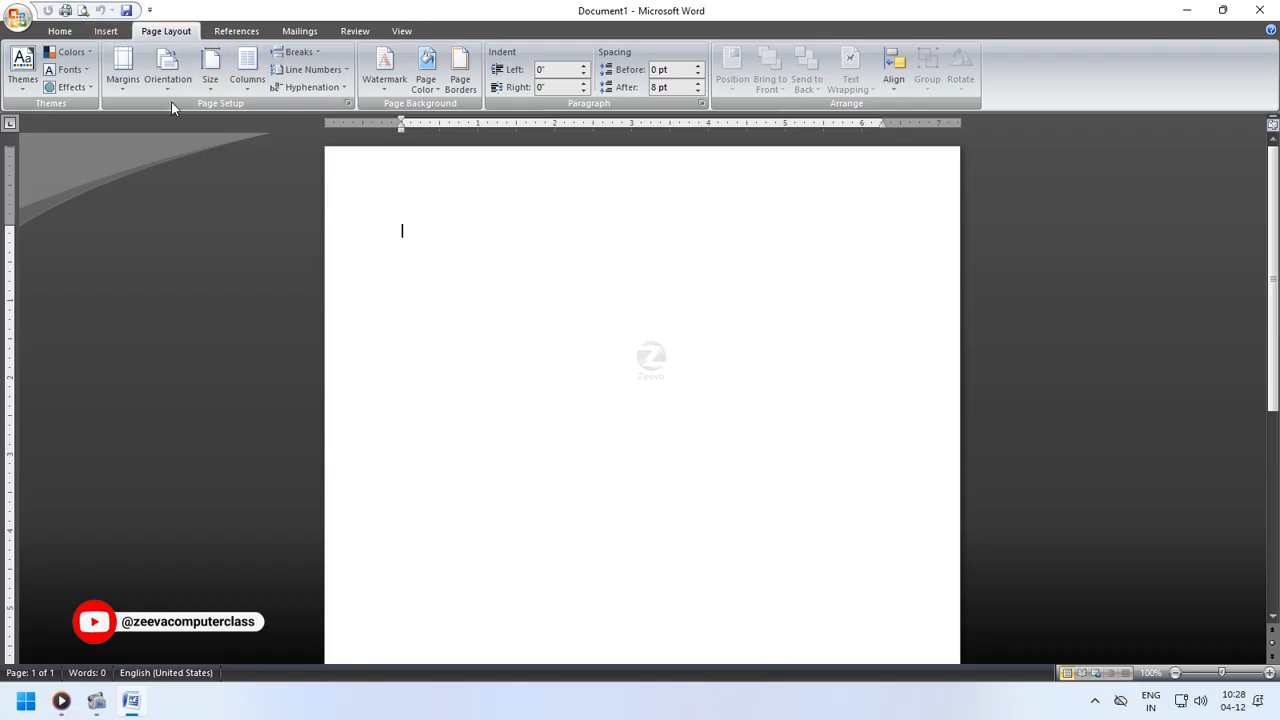
# - Generate sample paragraphs in the blank document by entering the =rand() formula
pyautogui.click(104, 31)
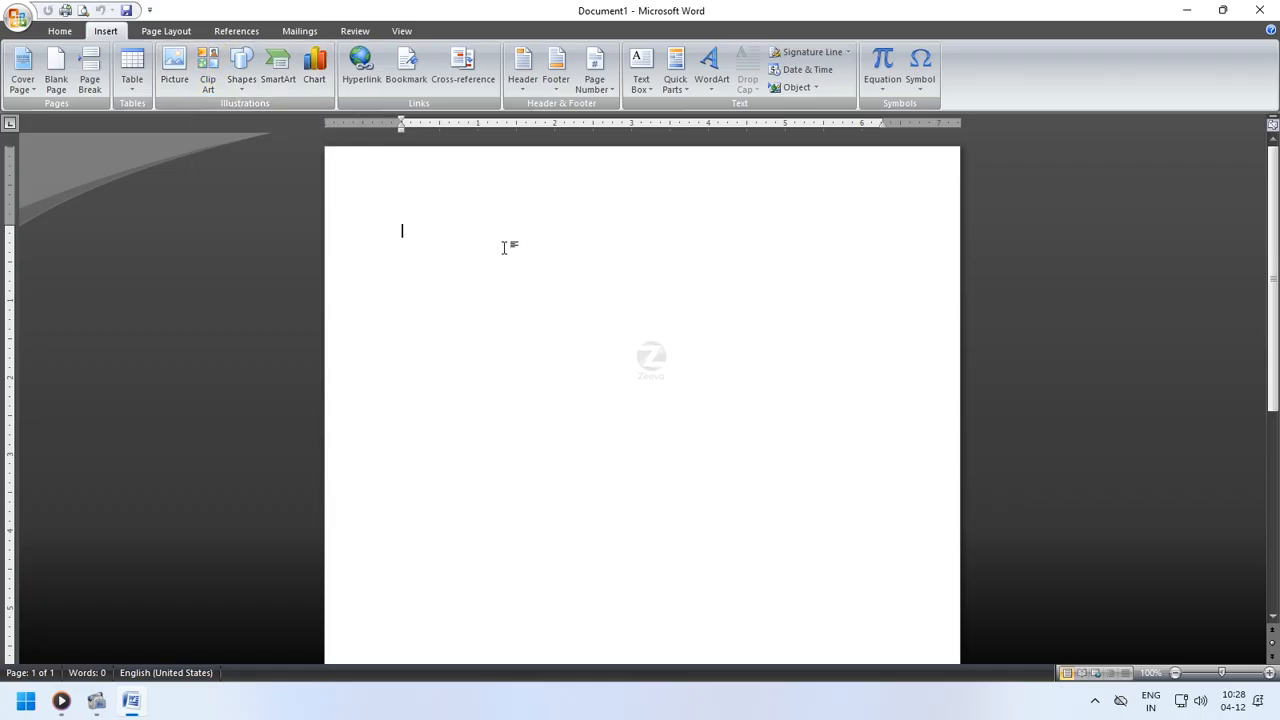
pyautogui.write('=rand')
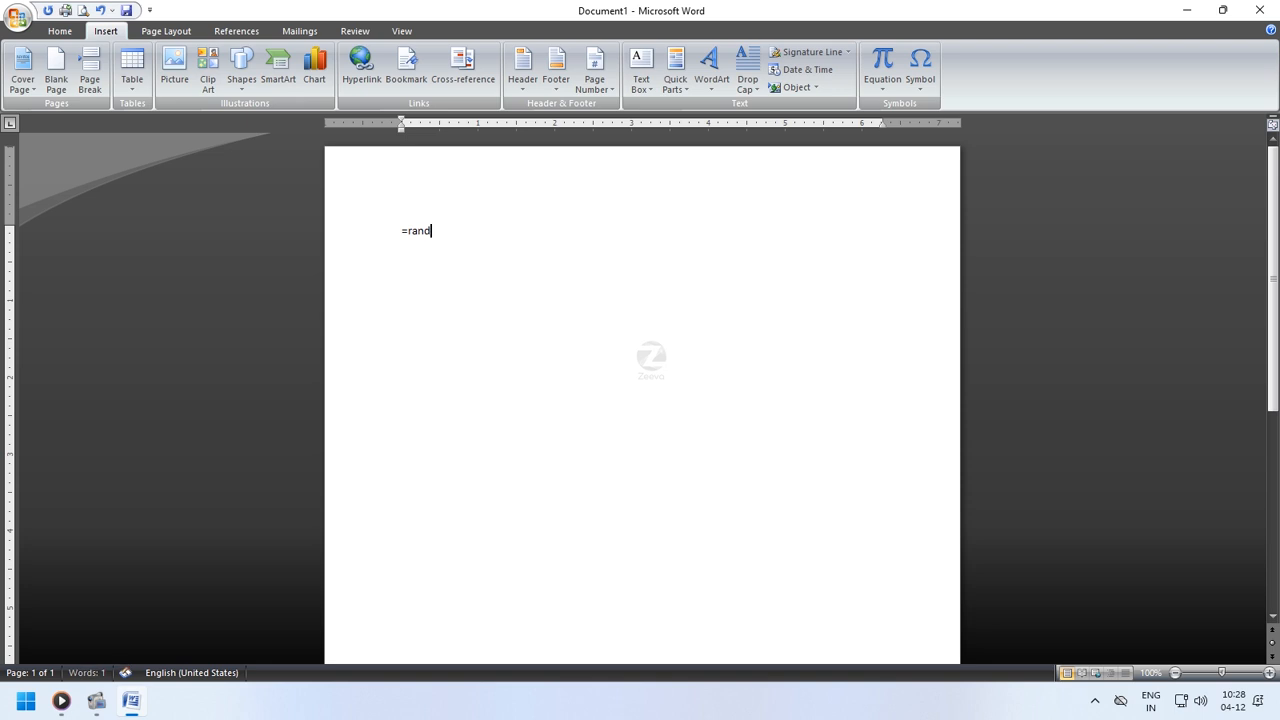
pyautogui.write('()')
pyautogui.press('Return')
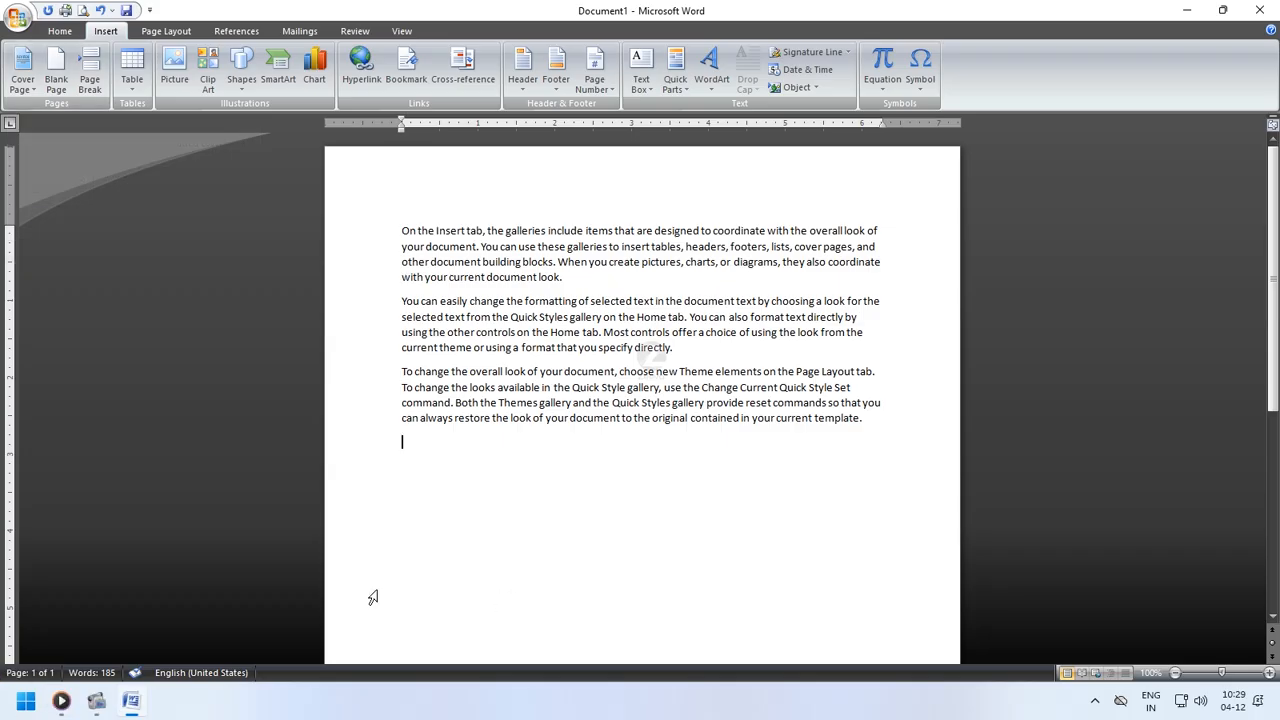
# - Insert the Motion cover page from the cover page gallery
pyautogui.click(29, 82)
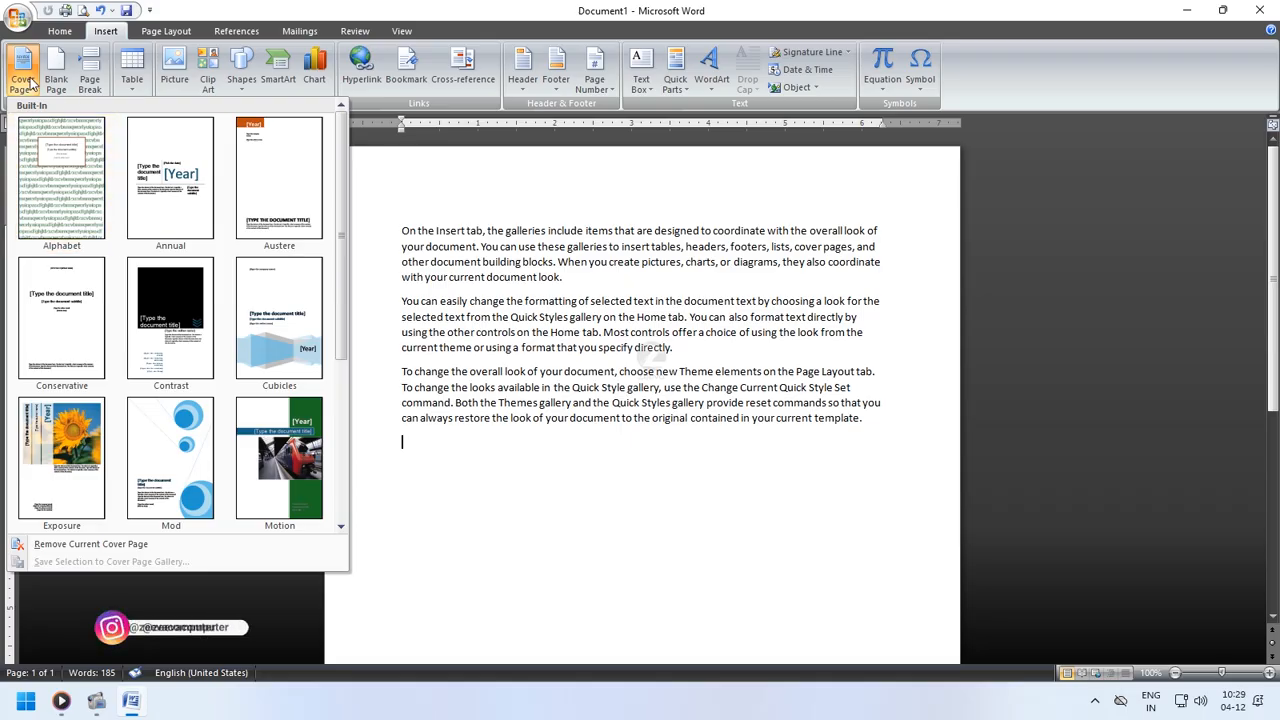
pyautogui.click(579, 545)
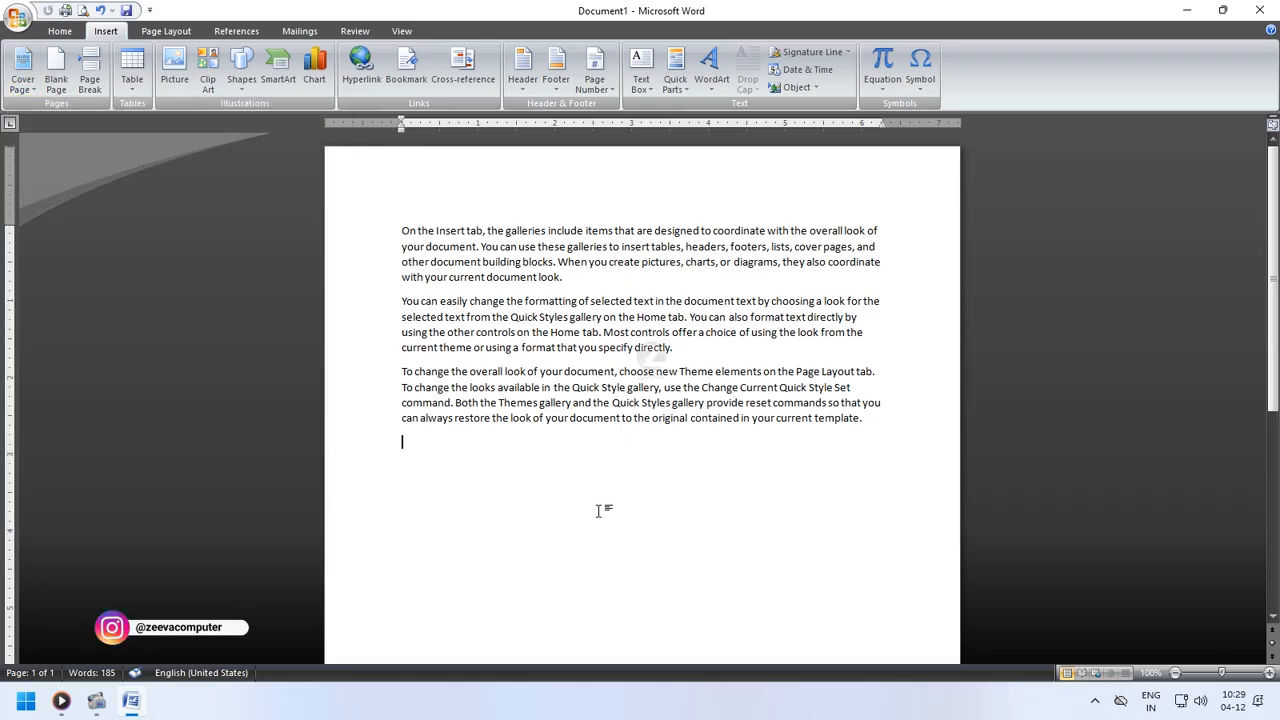
pyautogui.click(22, 72)
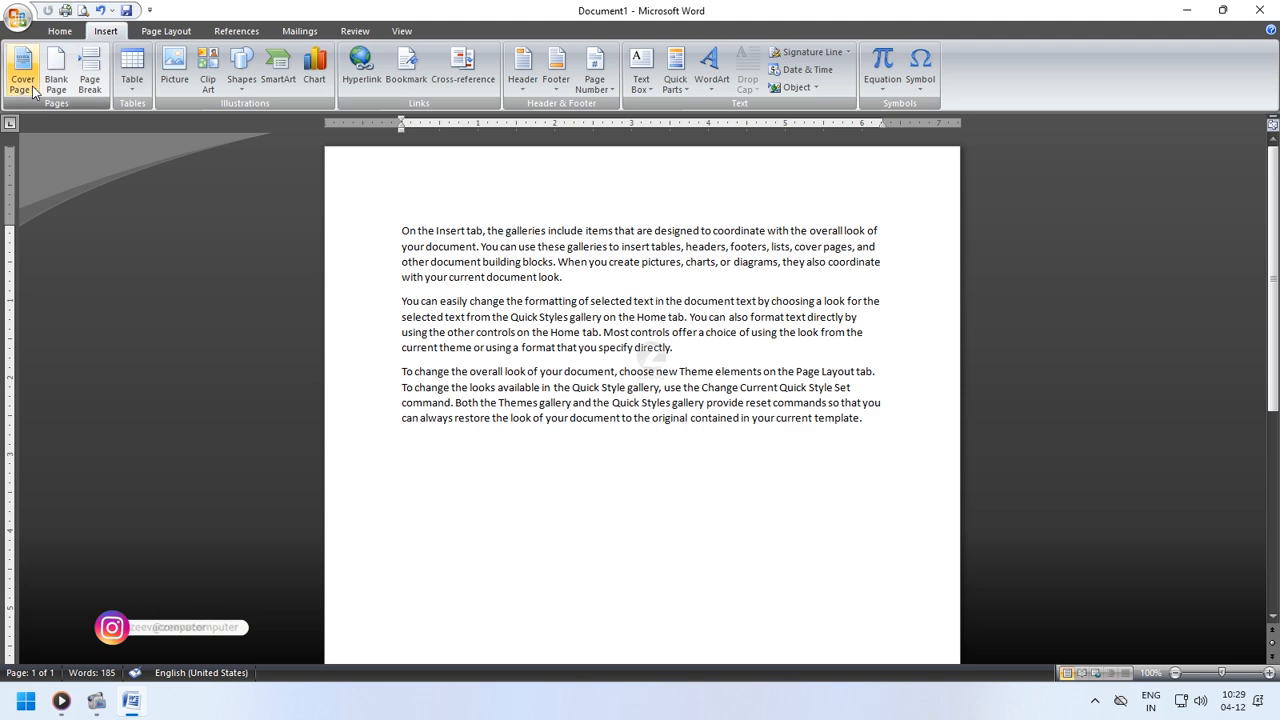
pyautogui.moveTo(338, 160); pyautogui.dragTo(338, 345)
pyautogui.scroll(5, 340, 345)
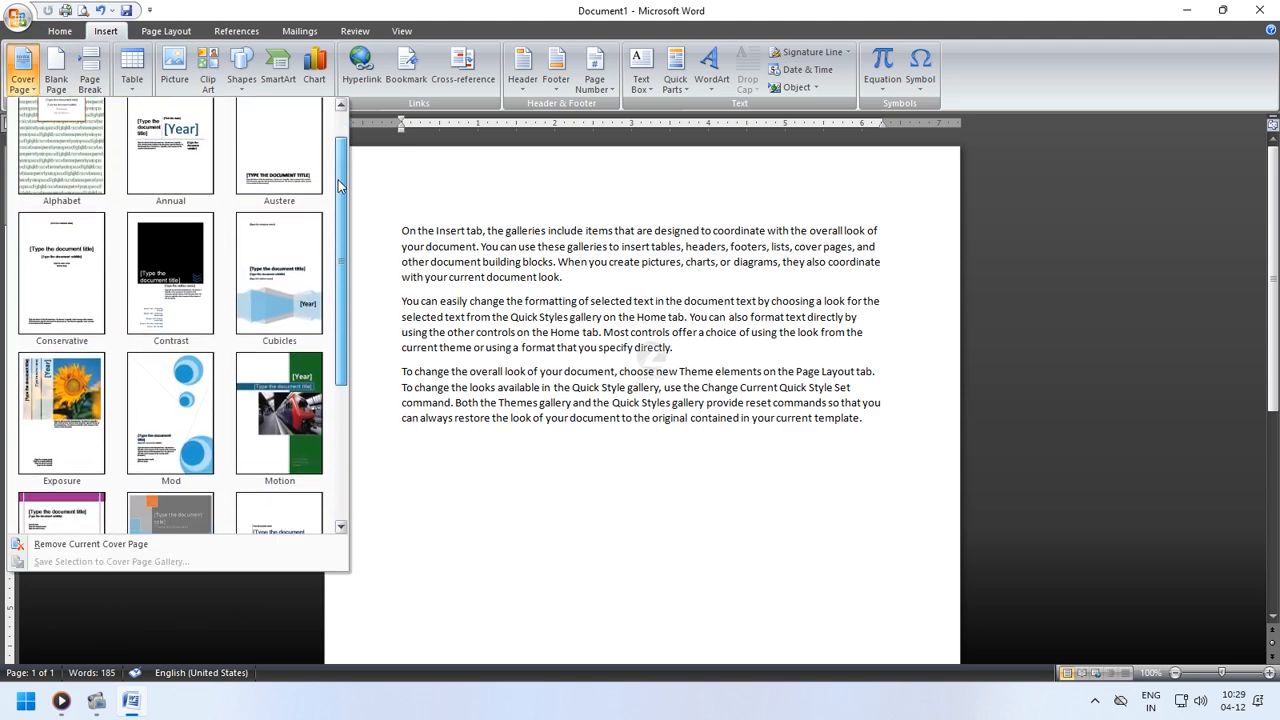
pyautogui.click(279, 420)
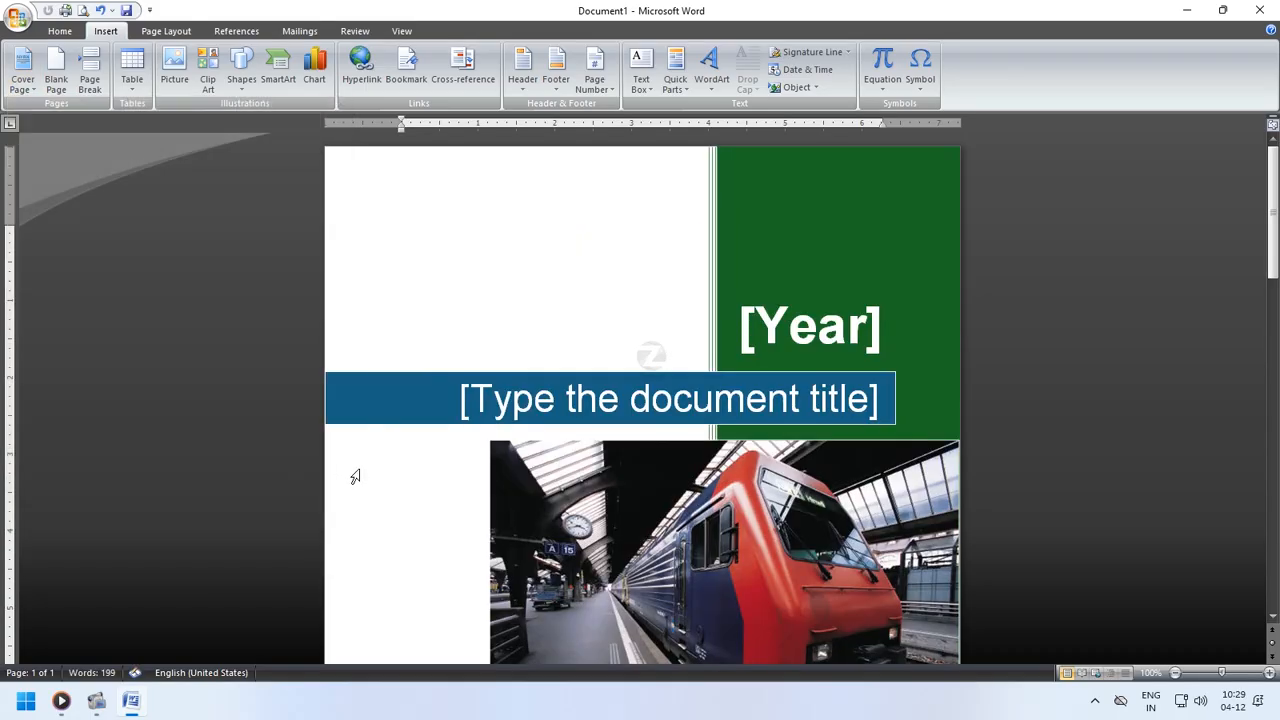
# - Replace the cover page's document title placeholder with Insert Tab
pyautogui.scroll(-9, 605, 452)
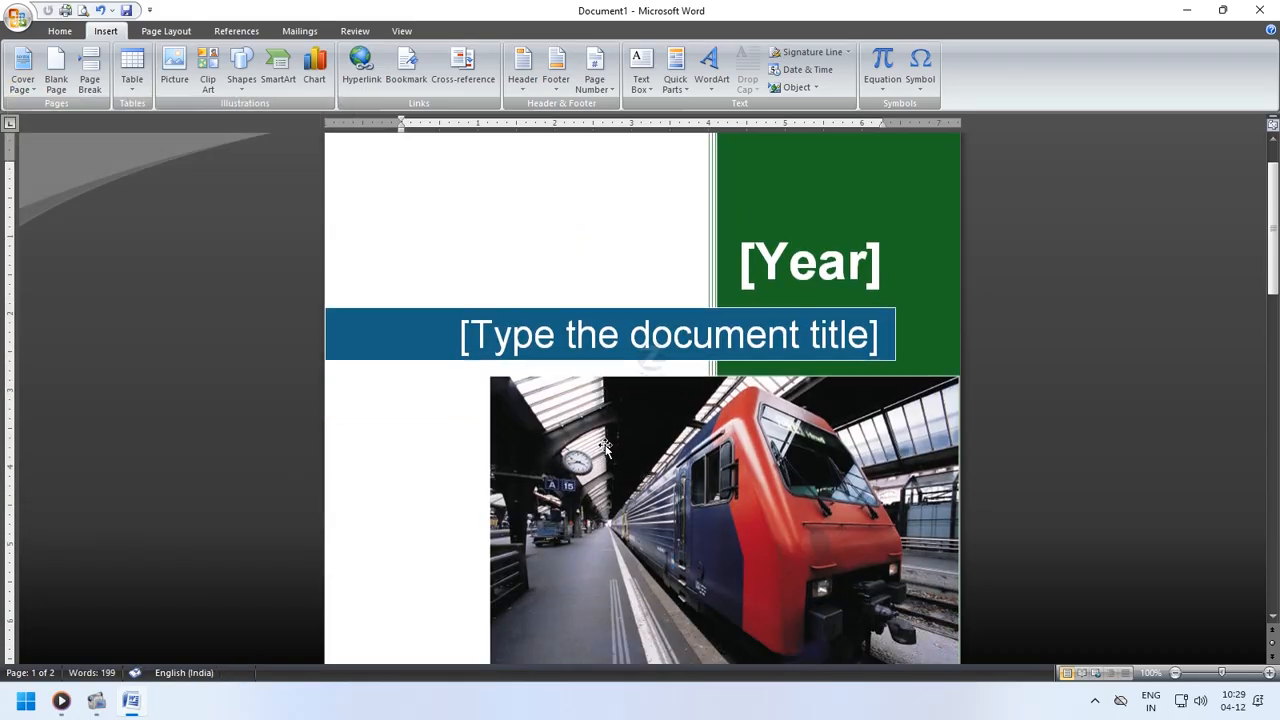
pyautogui.scroll(-3, 605, 490)
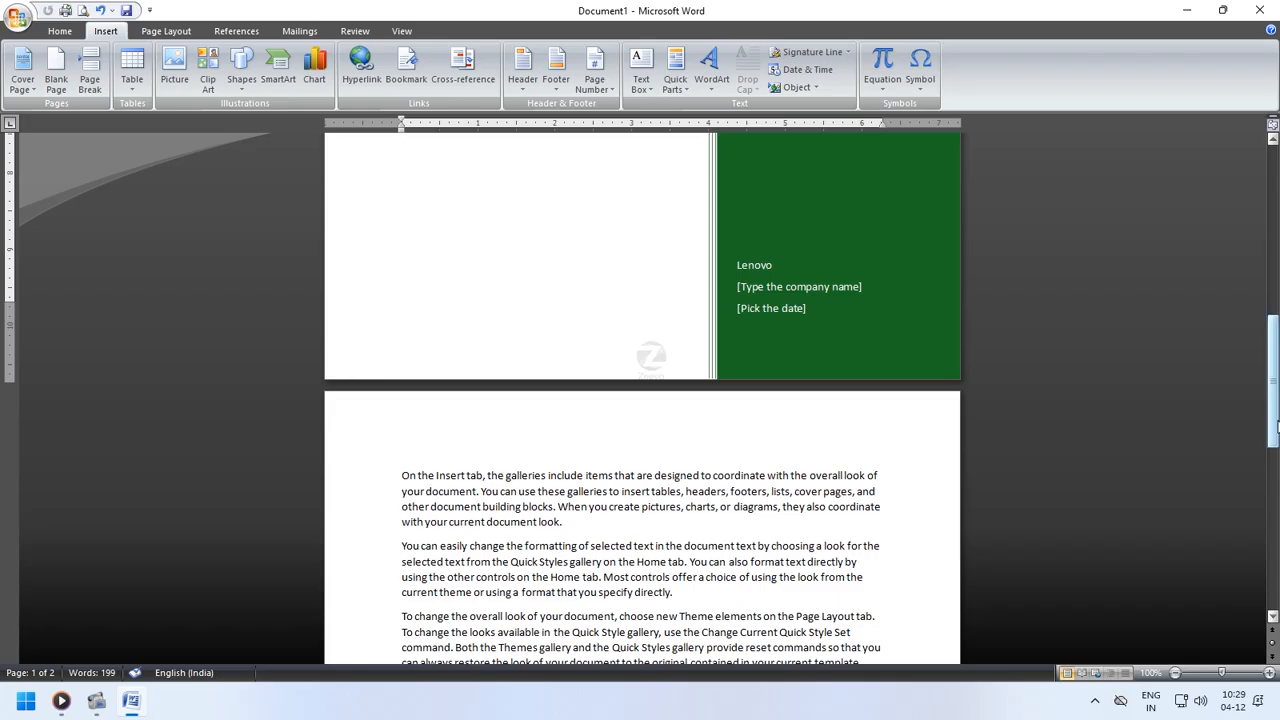
pyautogui.moveTo(1273, 423)
pyautogui.mouseDown()
pyautogui.moveTo(1273, 319)
pyautogui.moveTo(1273, 418)
pyautogui.mouseUp()
pyautogui.click(1175, 674)
pyautogui.click(1175, 674)
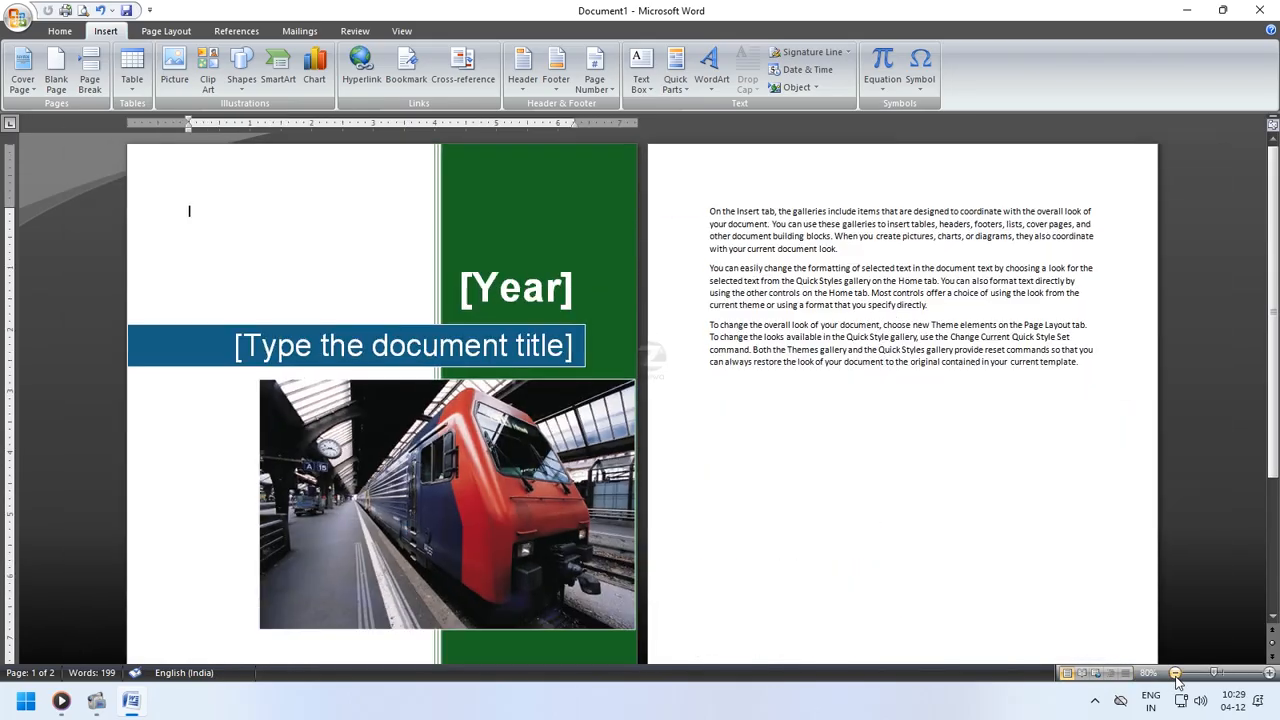
pyautogui.click(1225, 674)
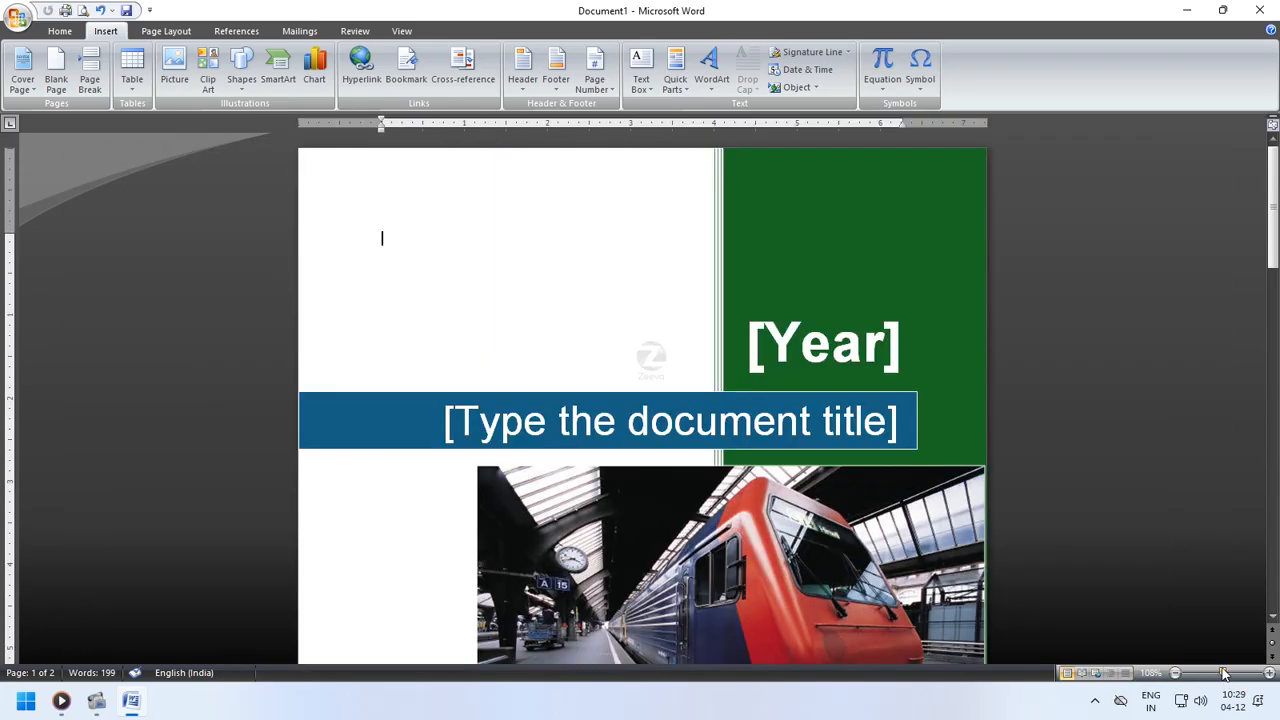
pyautogui.click(781, 435)
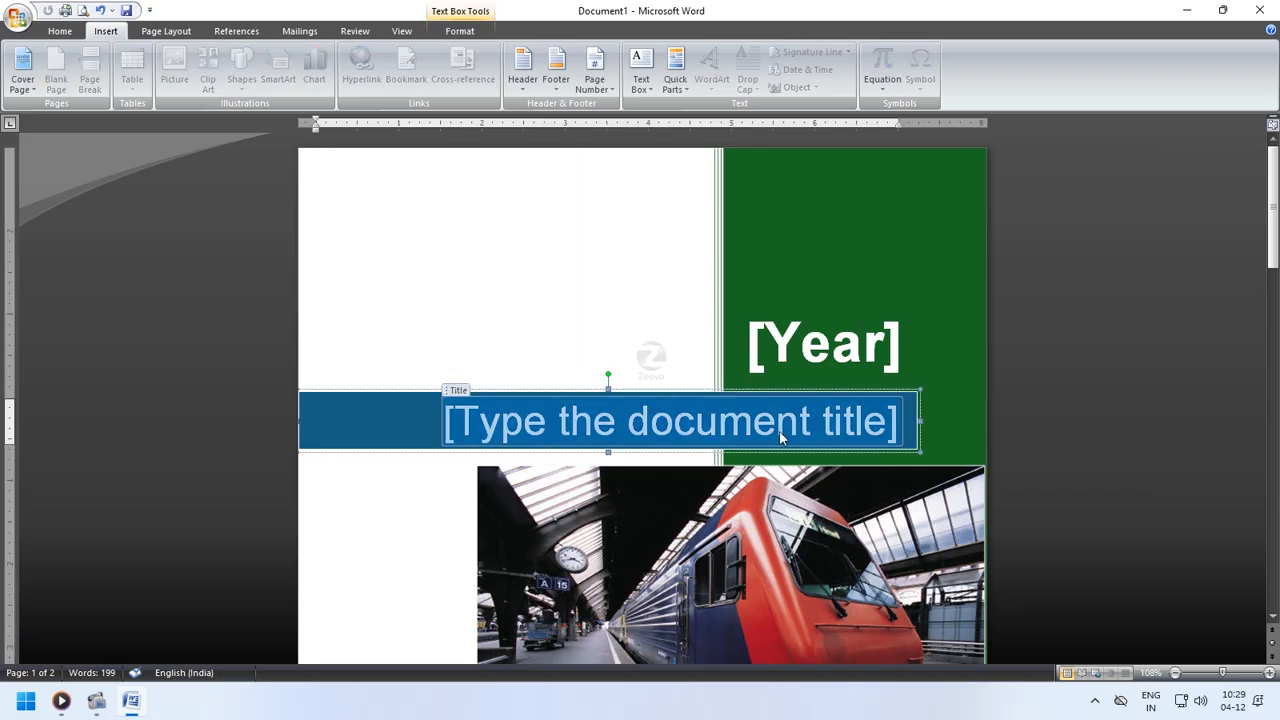
pyautogui.write('Ins')
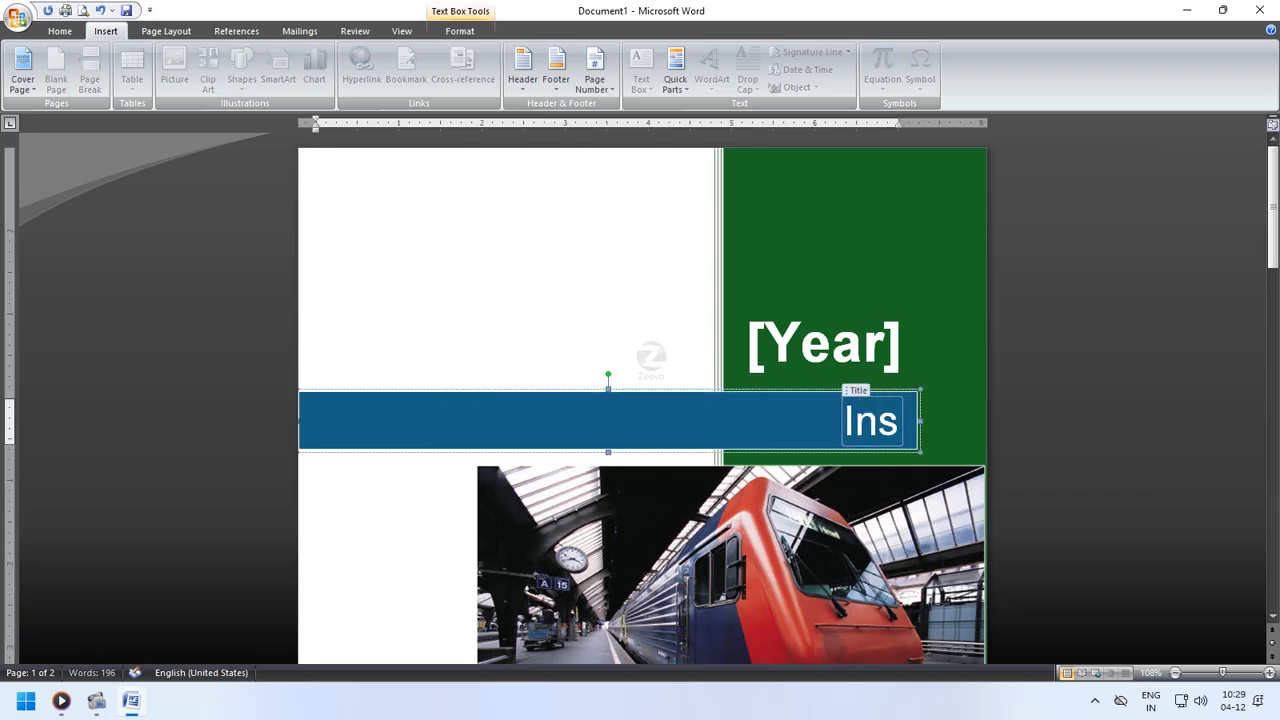
pyautogui.write('ert Tan')
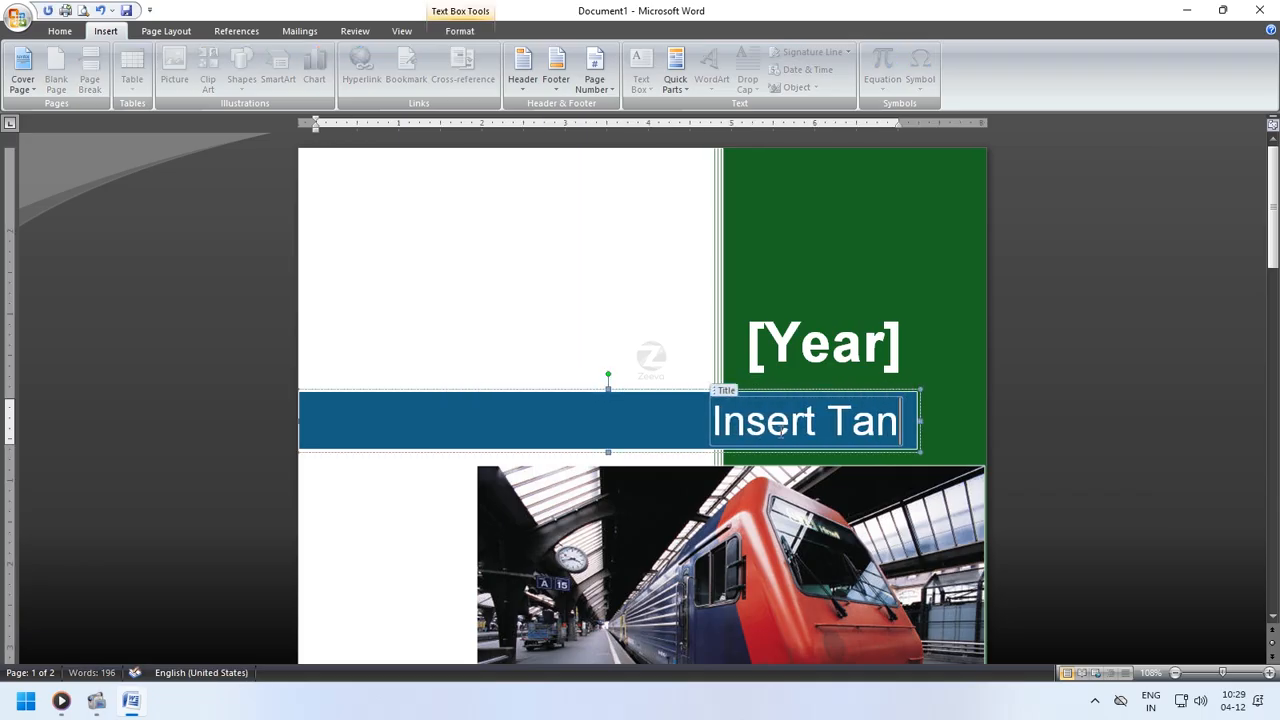
pyautogui.press('BackSpace')
pyautogui.write('b')
# - Select the cover page's train photo and review its picture formatting options
pyautogui.click(790, 540)
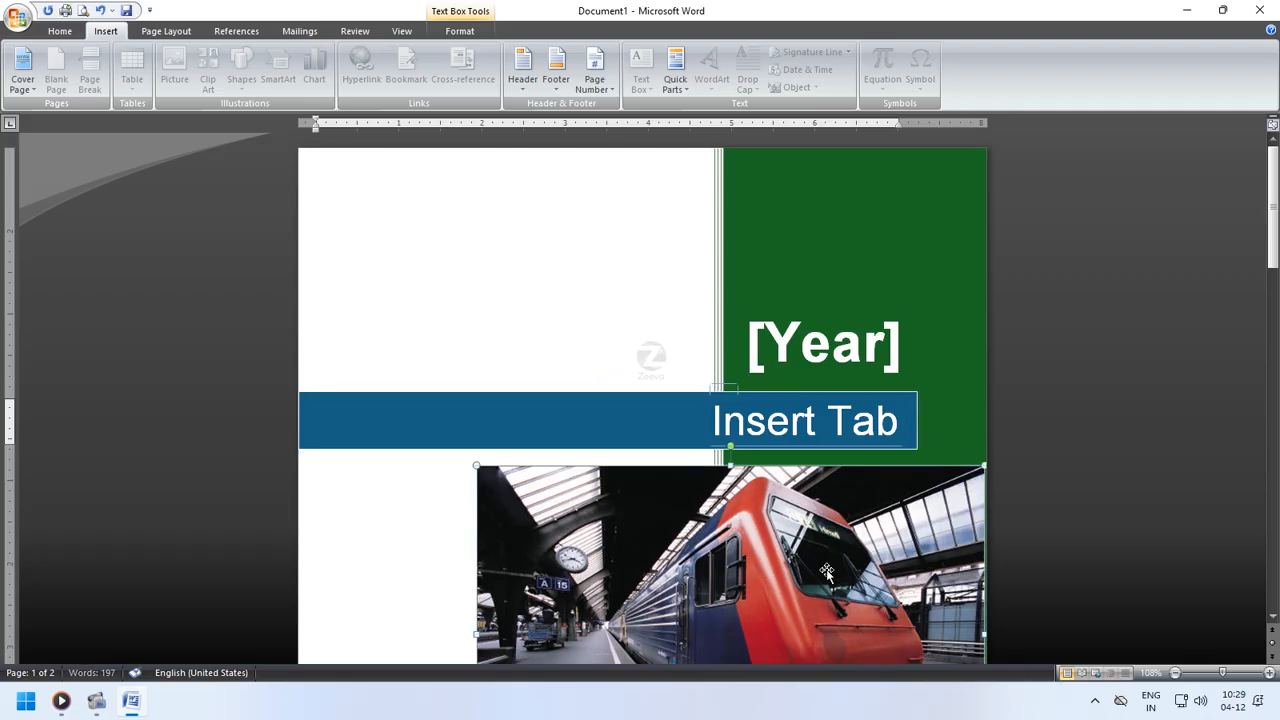
pyautogui.click(457, 31)
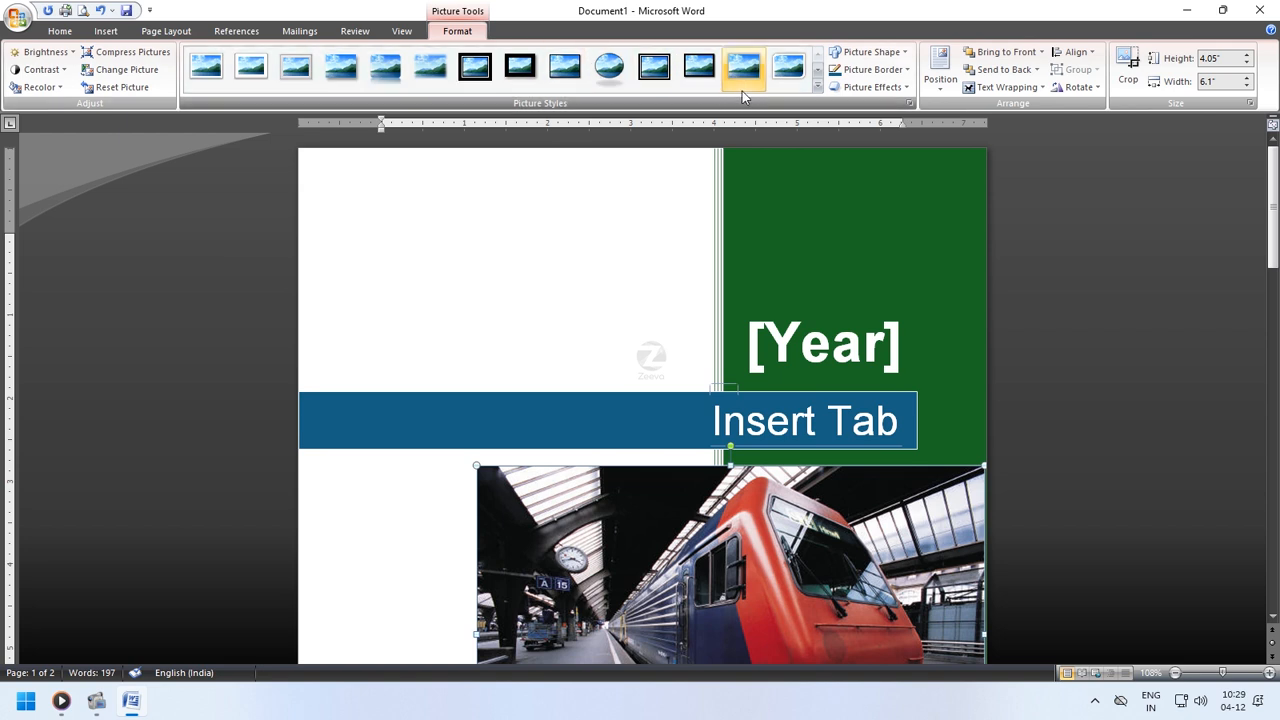
pyautogui.scroll(-5, 706, 453)
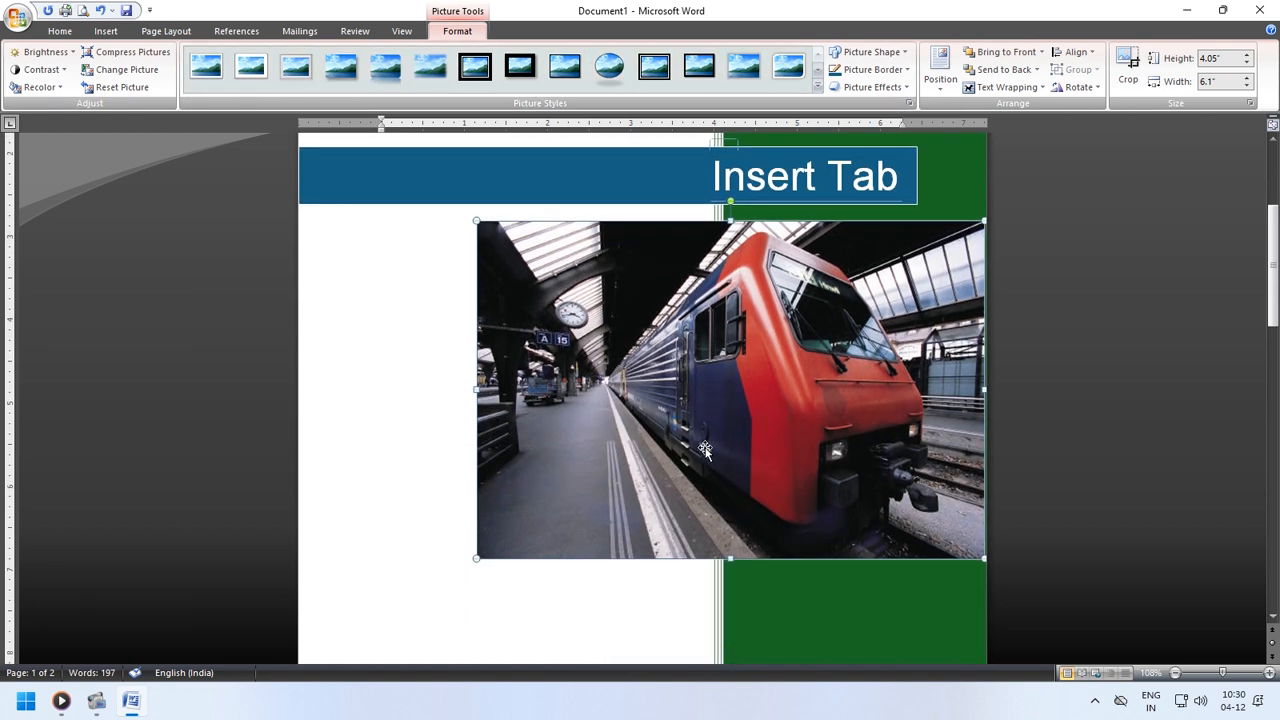
pyautogui.scroll(-1, 707, 454)
pyautogui.click(618, 602)
pyautogui.scroll(2, 614, 598)
pyautogui.scroll(-12, 614, 598)
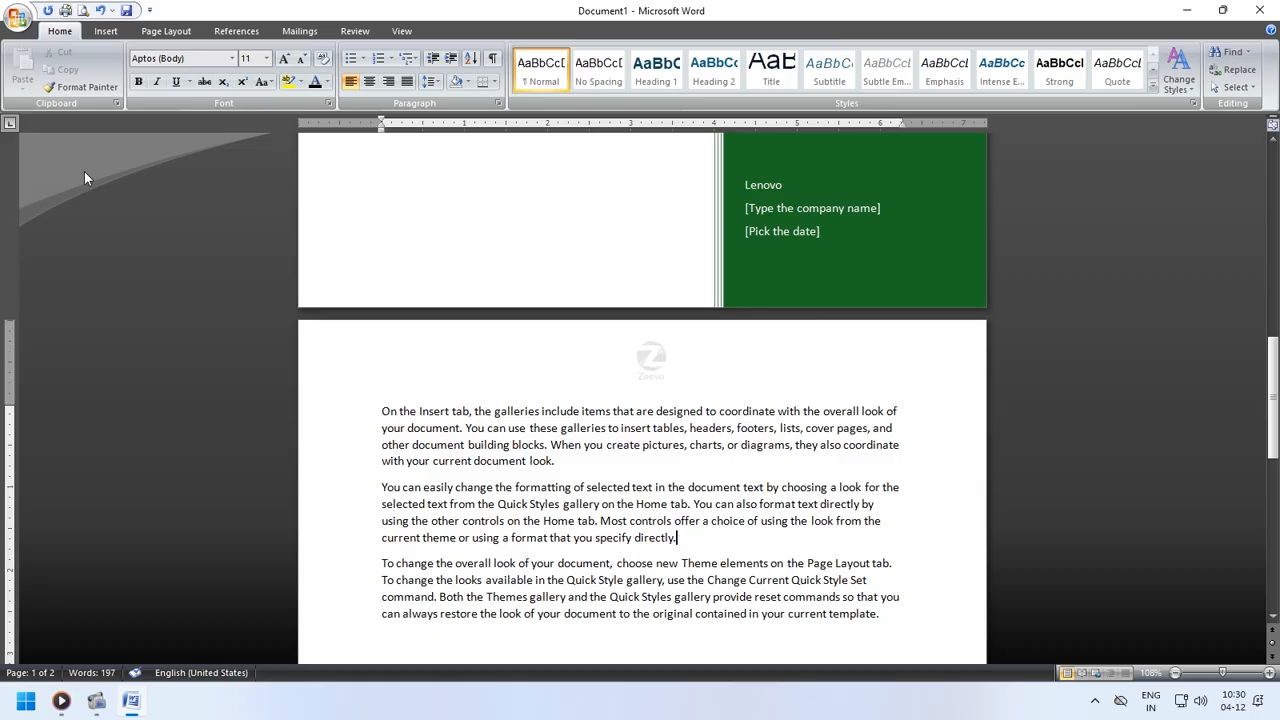
# - Insert a blank page after the second paragraph and undo it
pyautogui.click(105, 31)
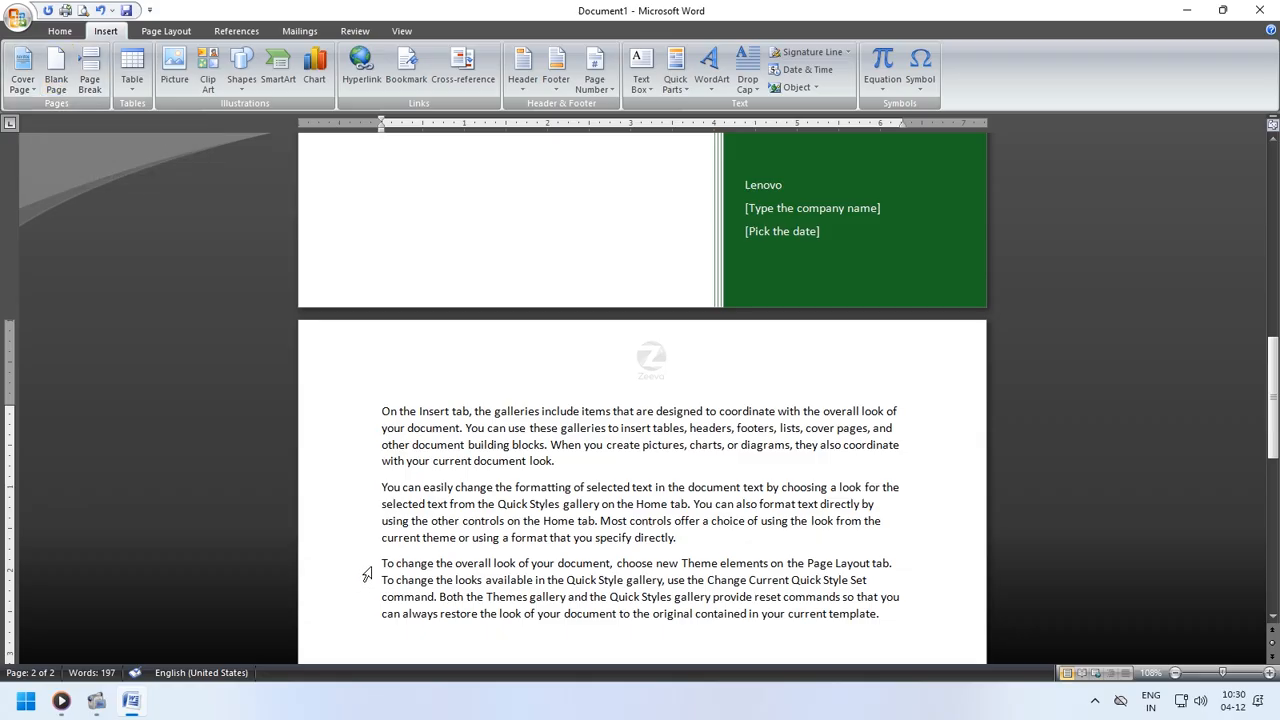
pyautogui.moveTo(381, 563); pyautogui.dragTo(392, 612)
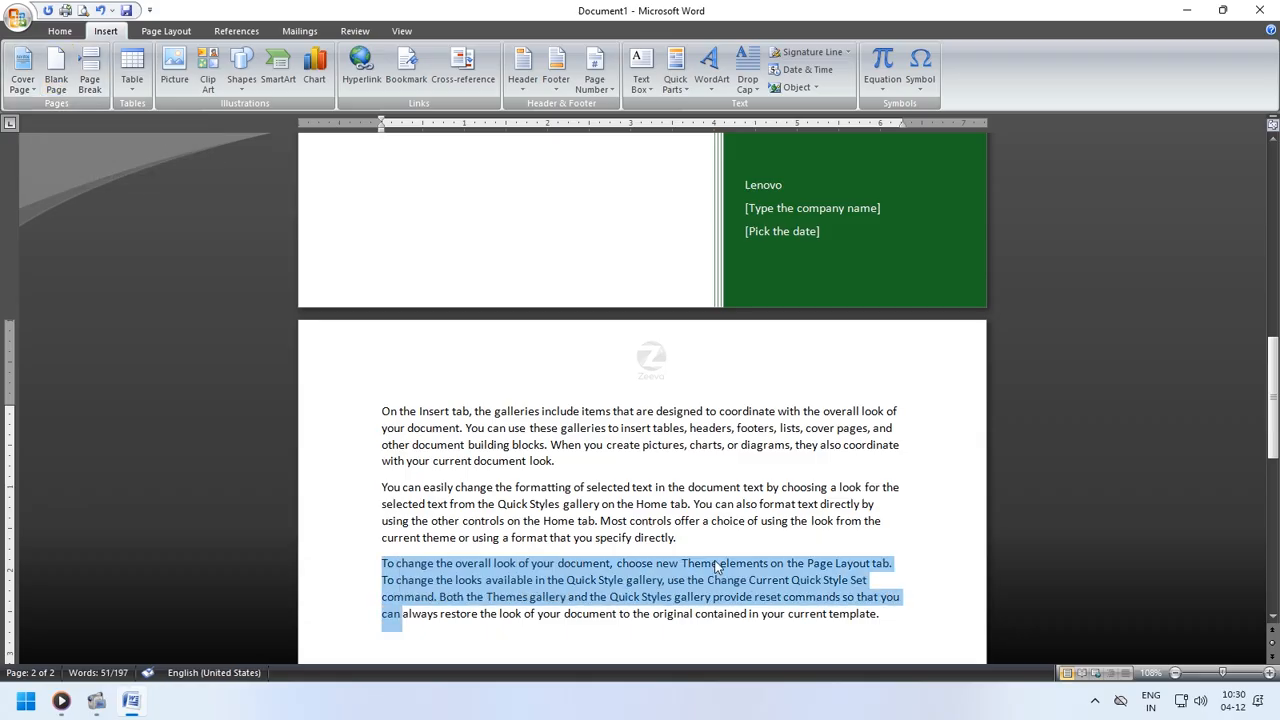
pyautogui.click(737, 537)
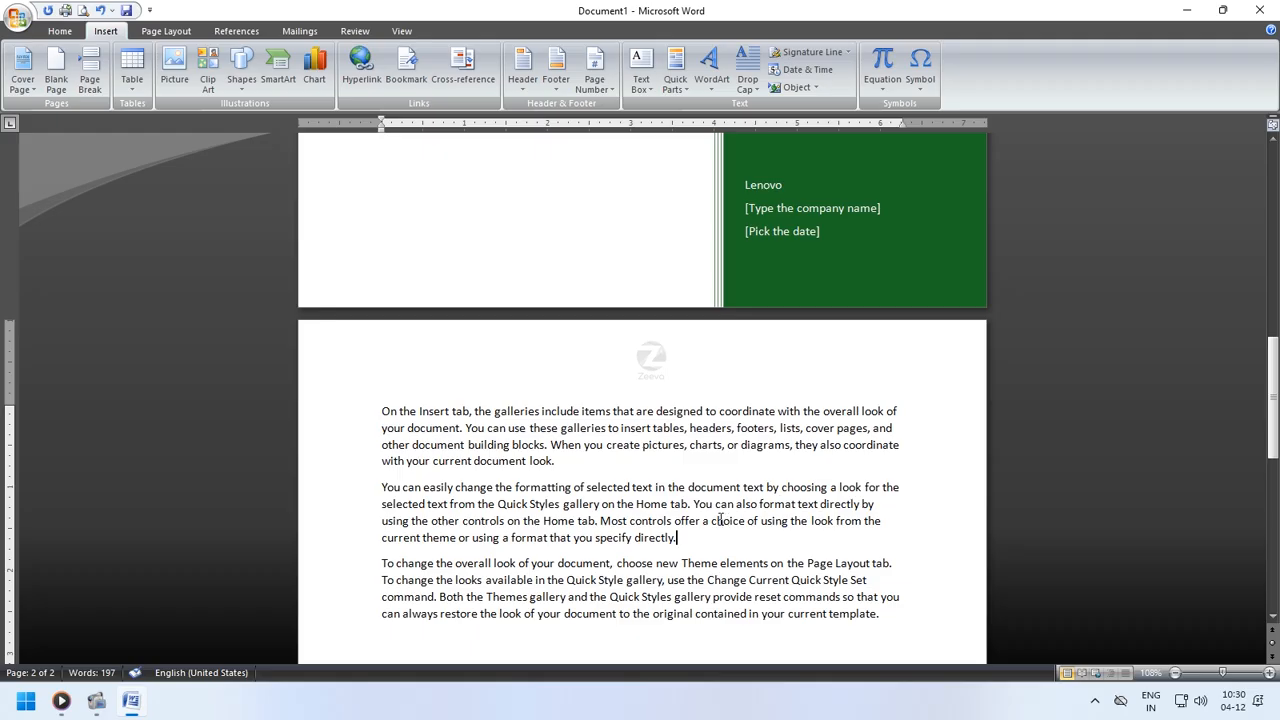
pyautogui.scroll(-3, 720, 519)
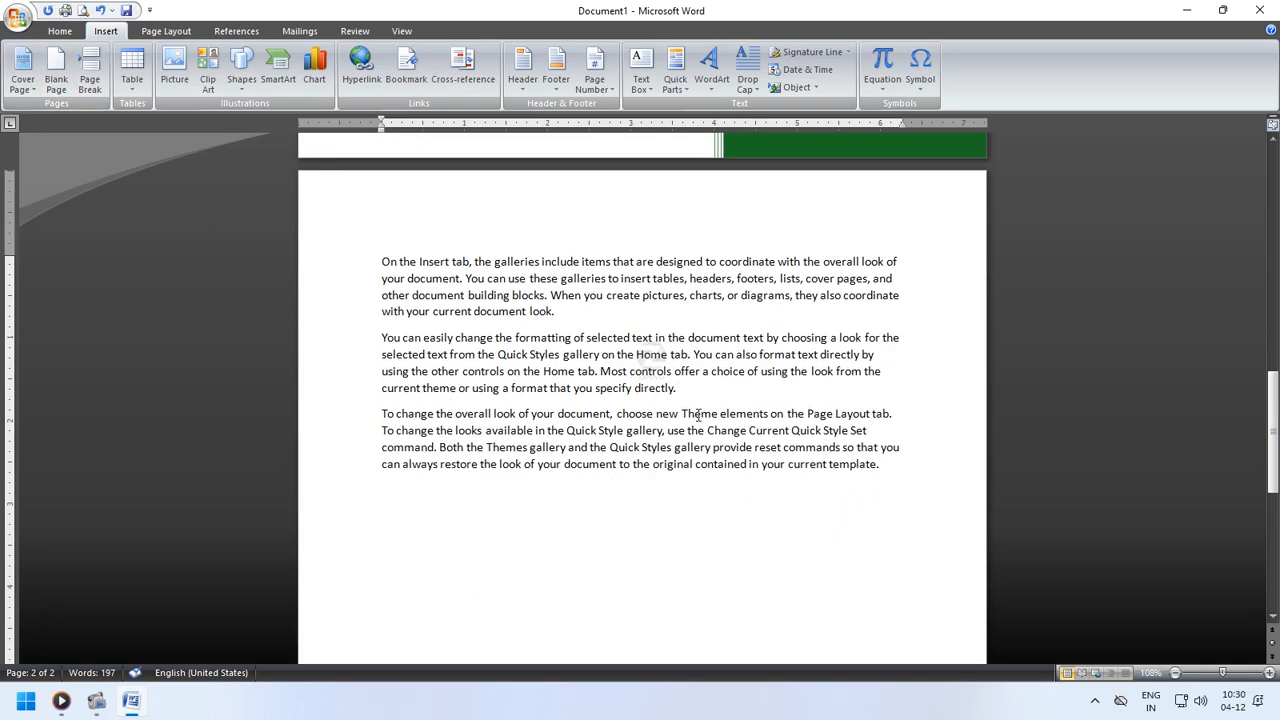
pyautogui.click(56, 72)
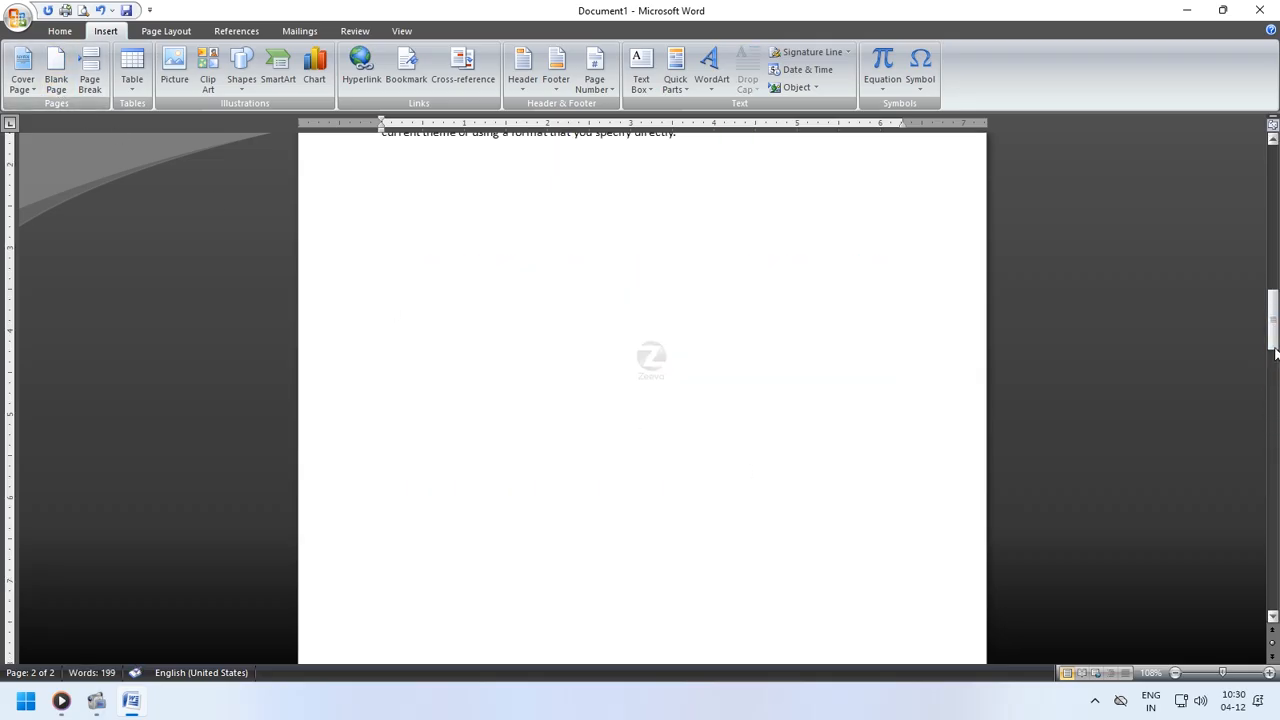
pyautogui.moveTo(1274, 374); pyautogui.dragTo(1274, 300)
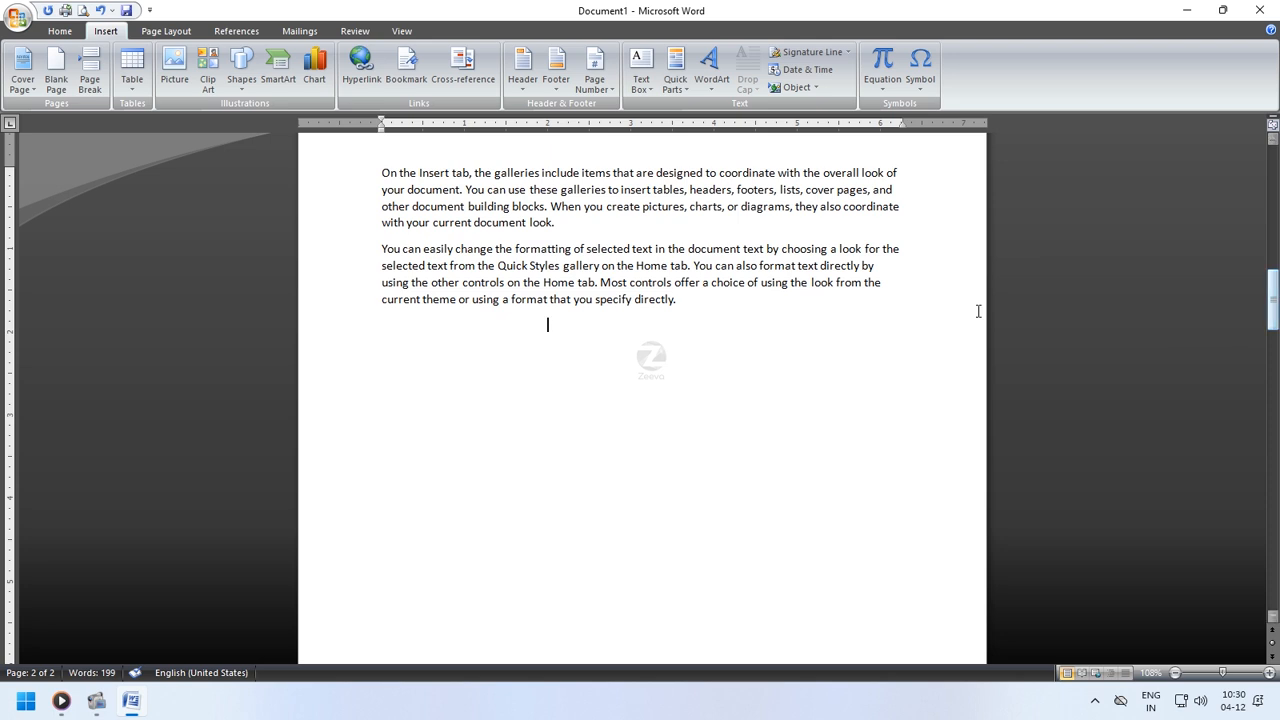
pyautogui.click(100, 10)
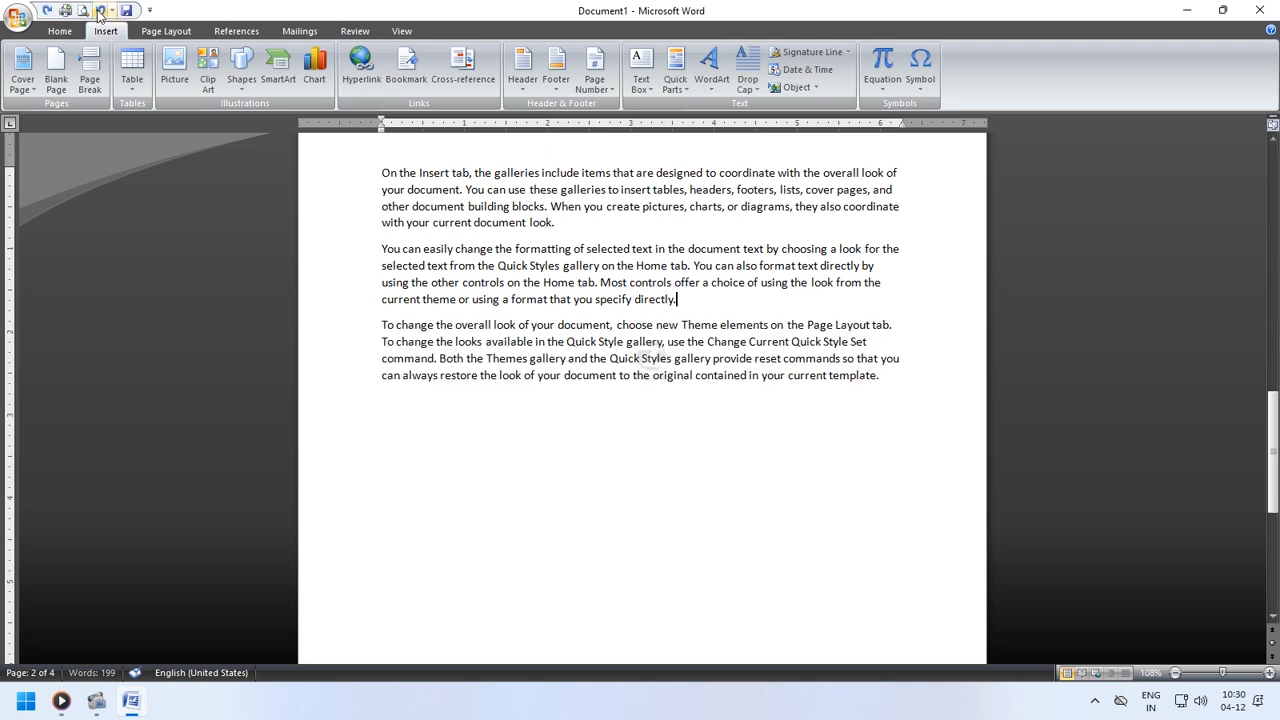
# - Insert a blank page at the end of the document text
pyautogui.click(56, 72)
pyautogui.moveTo(1273, 428); pyautogui.dragTo(1273, 330)
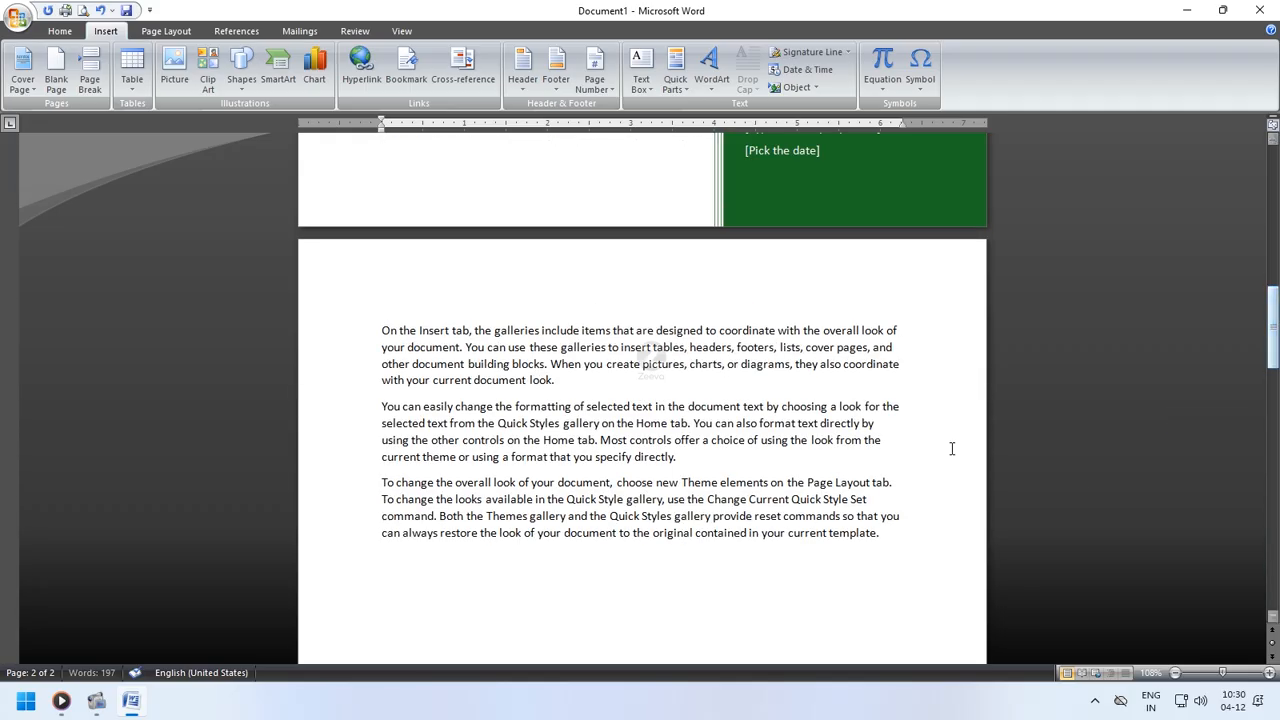
pyautogui.click(893, 540)
pyautogui.scroll(-4, 893, 540)
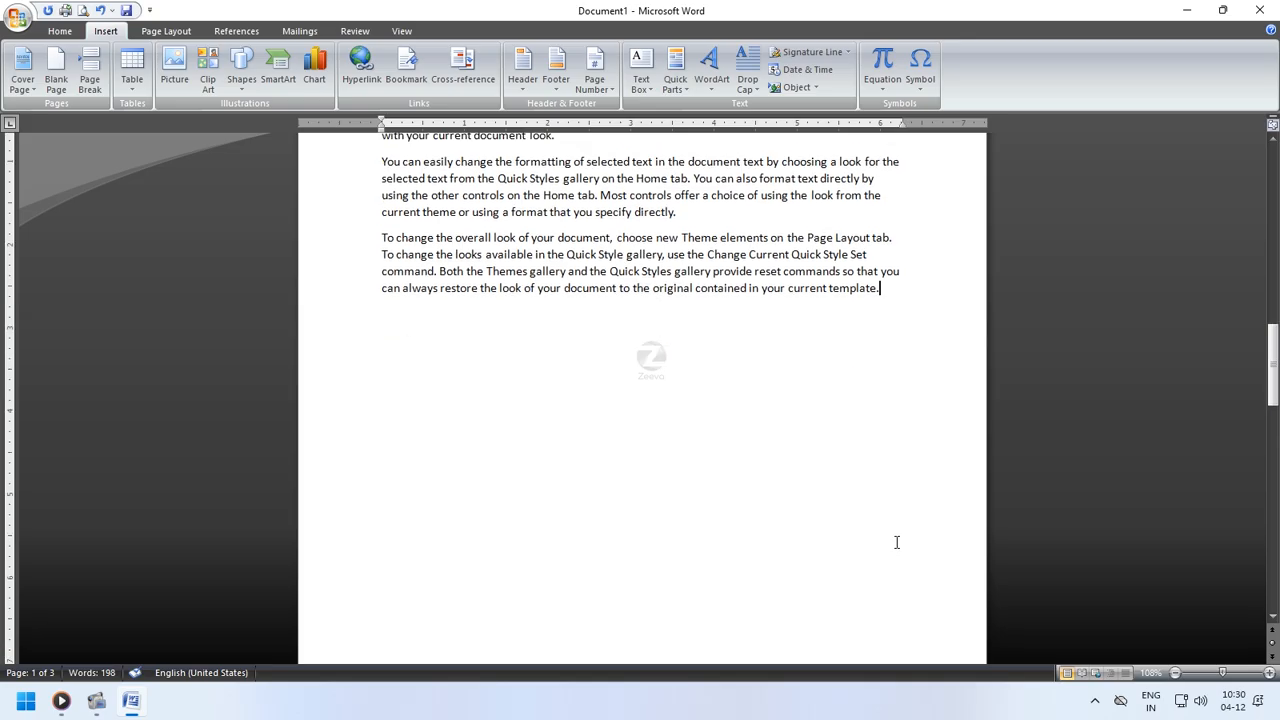
pyautogui.scroll(1, 893, 540)
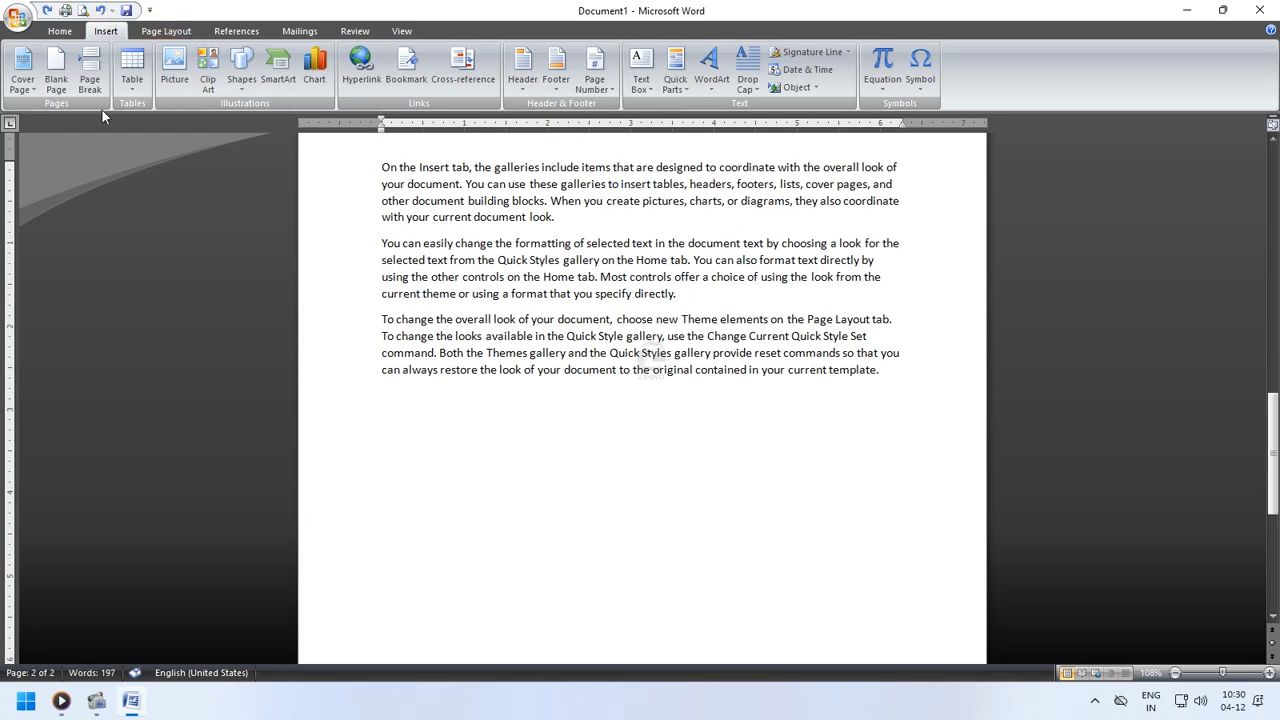
# - Insert a blank page inside the third paragraph and undo it
pyautogui.click(768, 337)
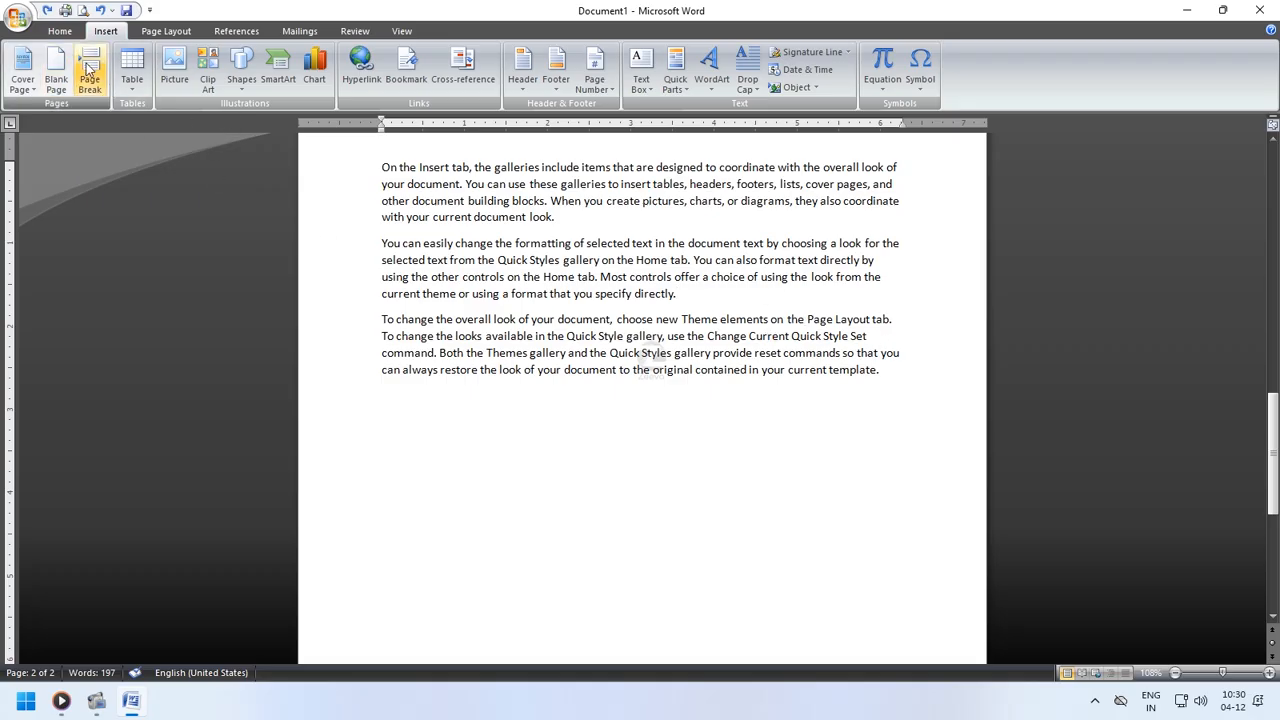
pyautogui.click(56, 84)
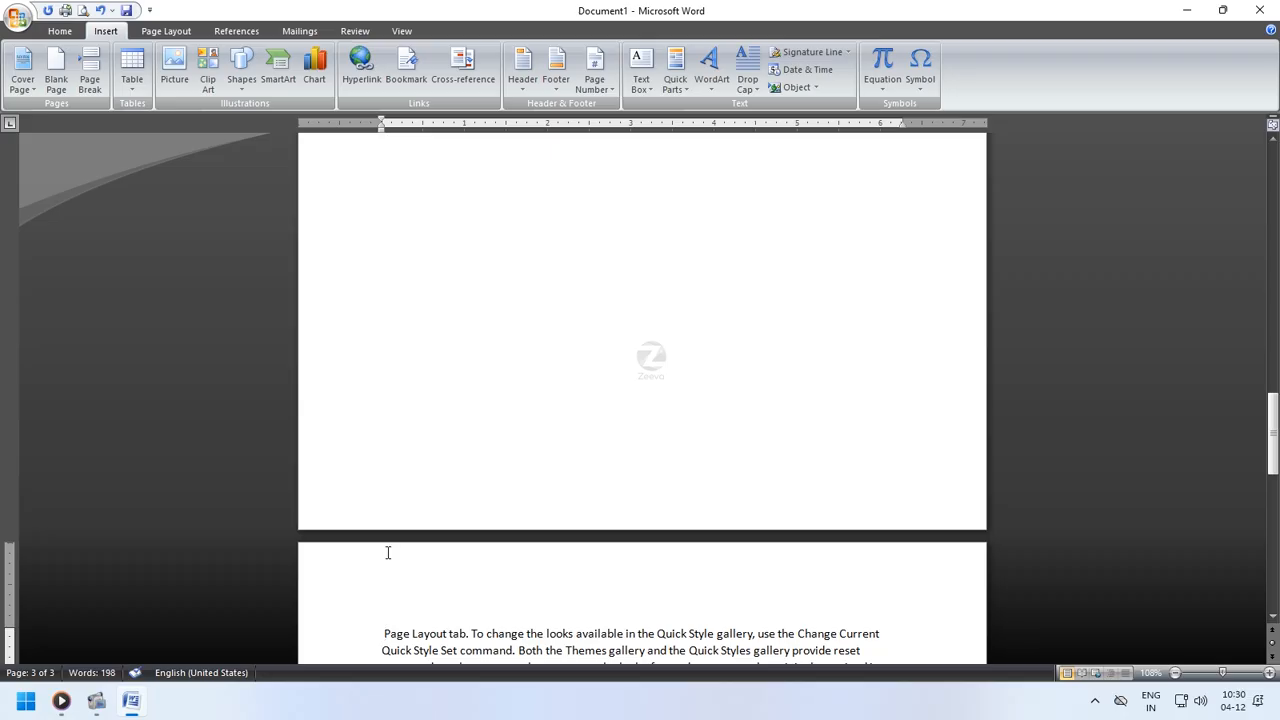
pyautogui.click(100, 10)
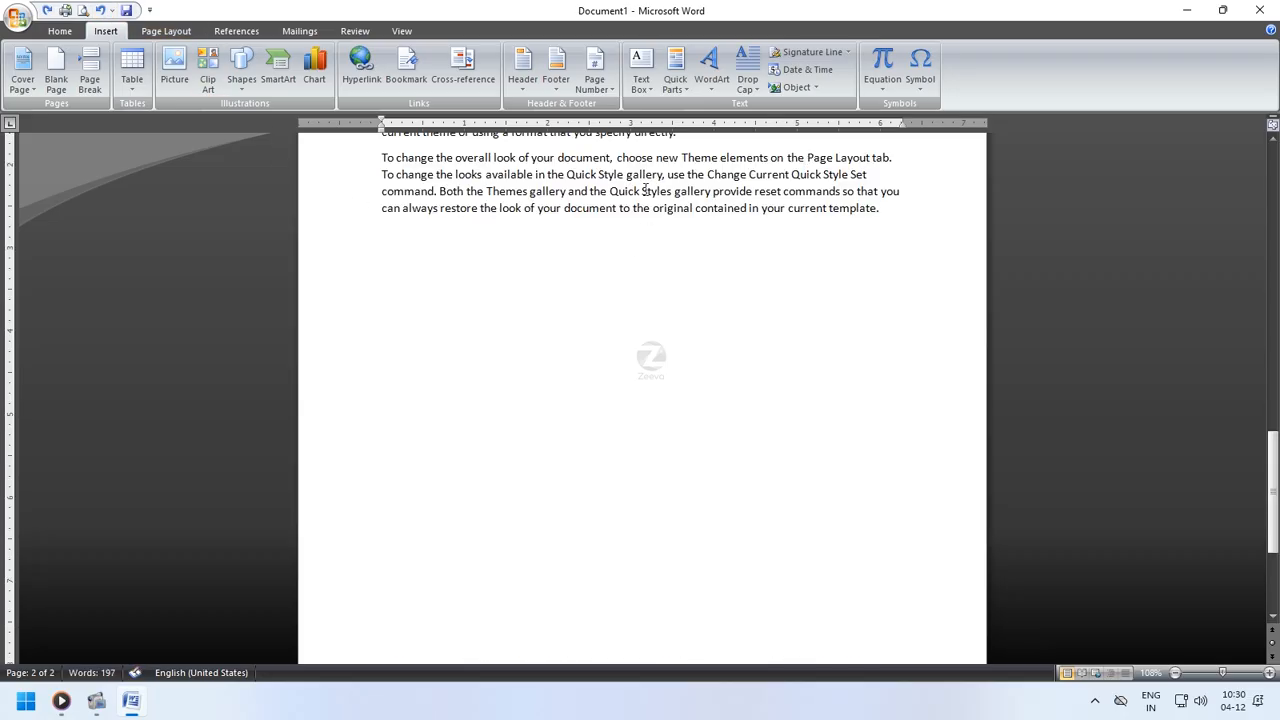
# - Insert a page break within the third paragraph, undo it, and redo it
pyautogui.click(89, 80)
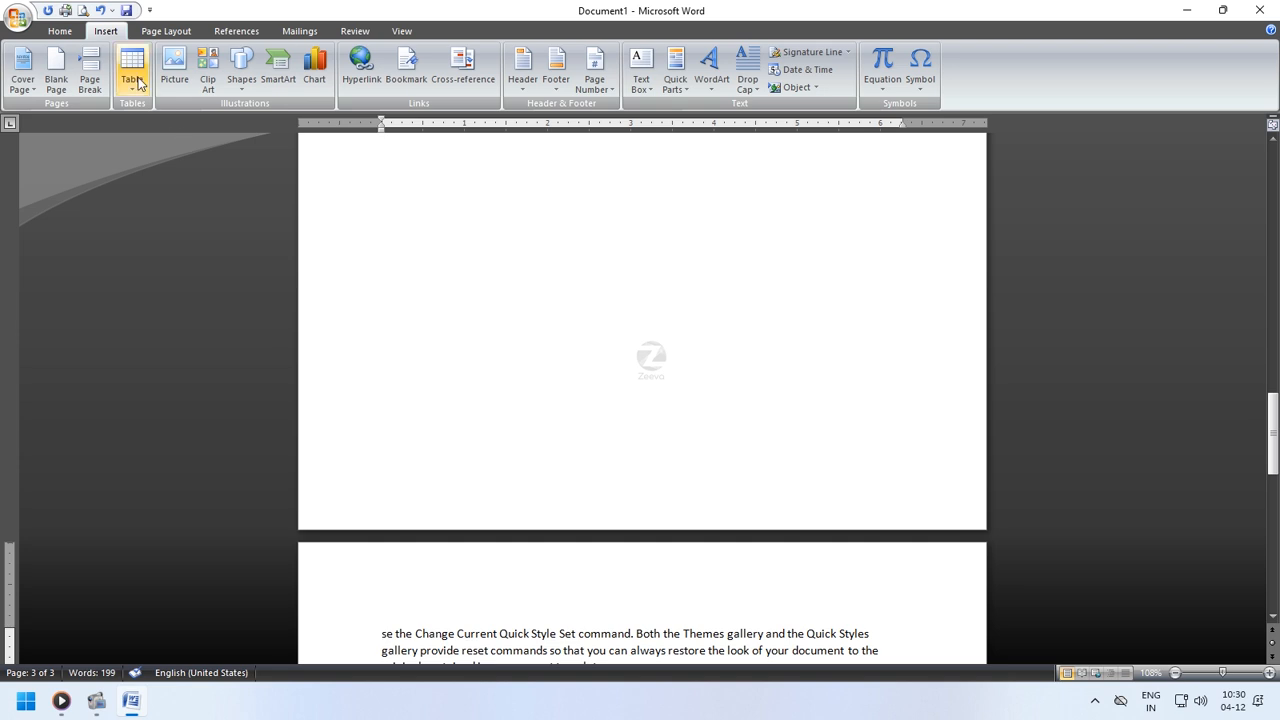
pyautogui.click(100, 10)
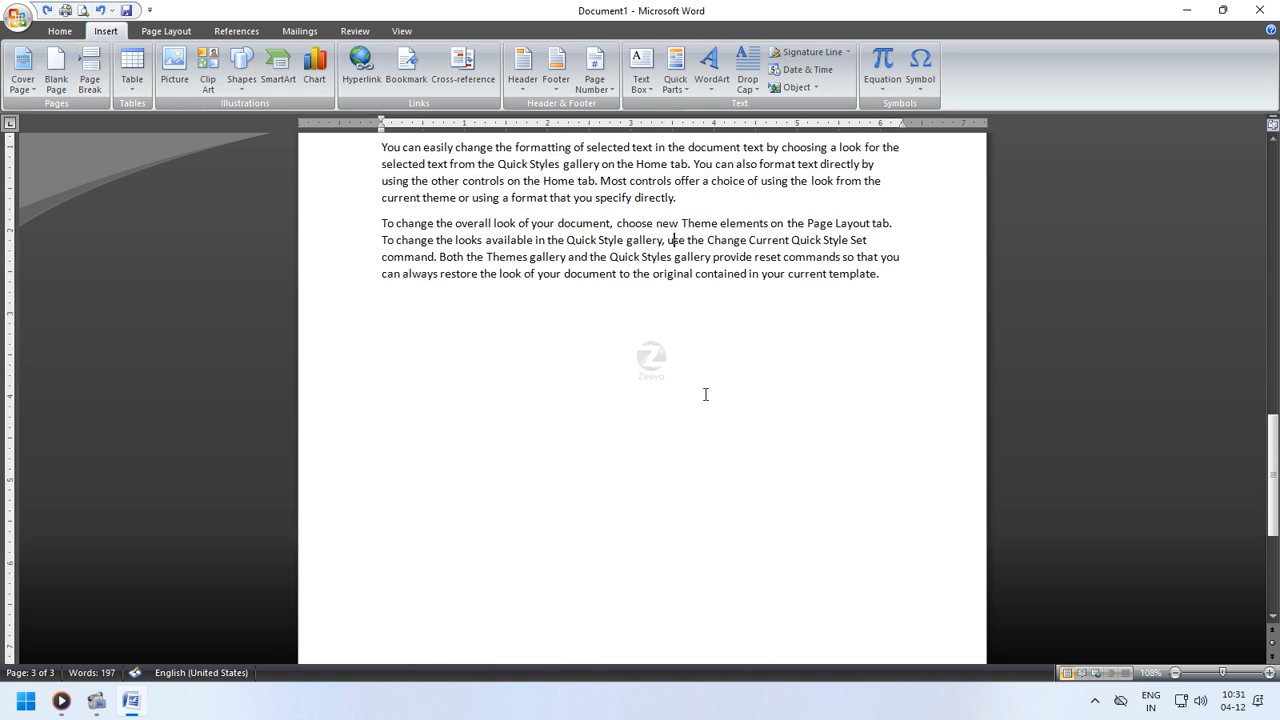
pyautogui.hotkey('ctrl', 'y')
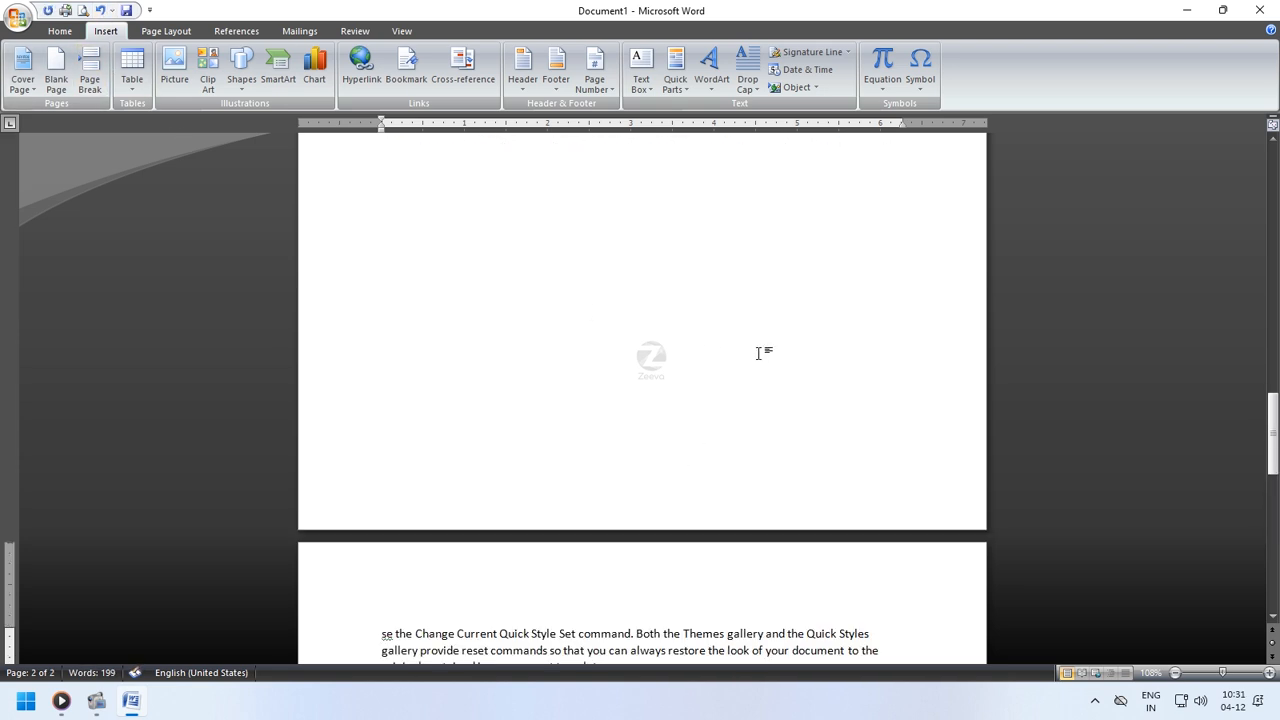
# - Undo the page break and insert a table of four columns and three rows below the last paragraph
pyautogui.click(100, 10)
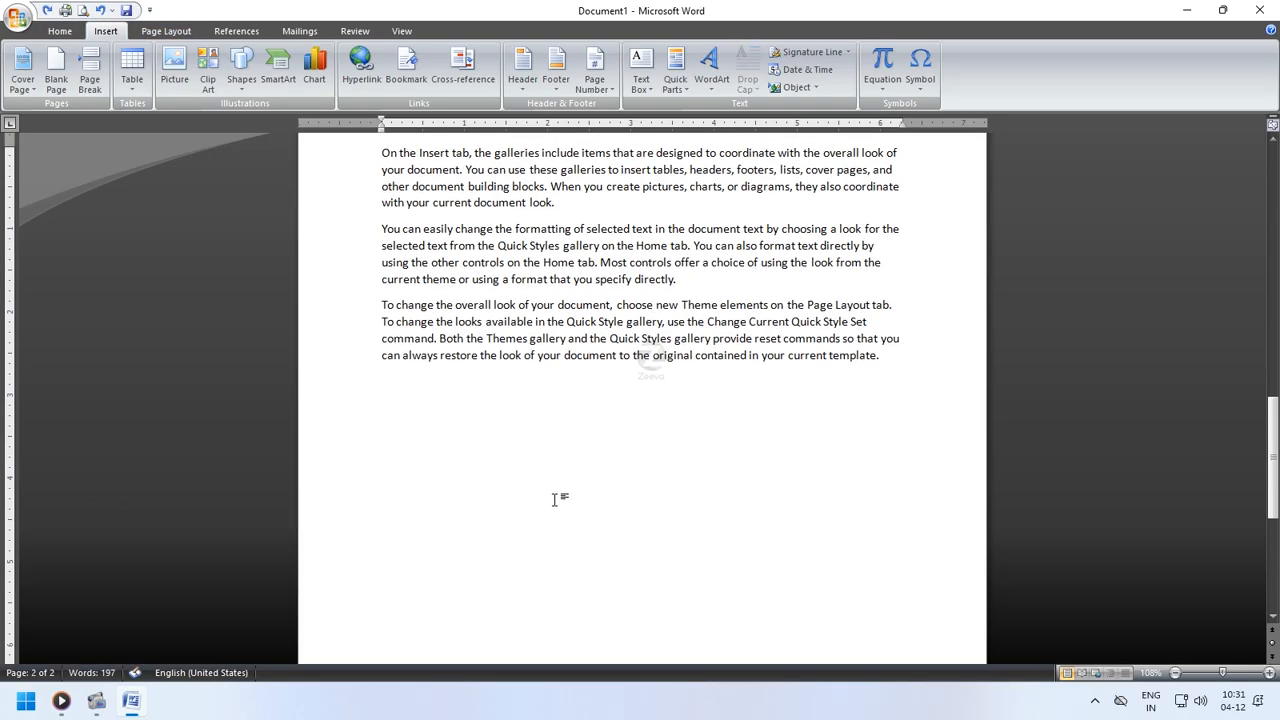
pyautogui.click(136, 86)
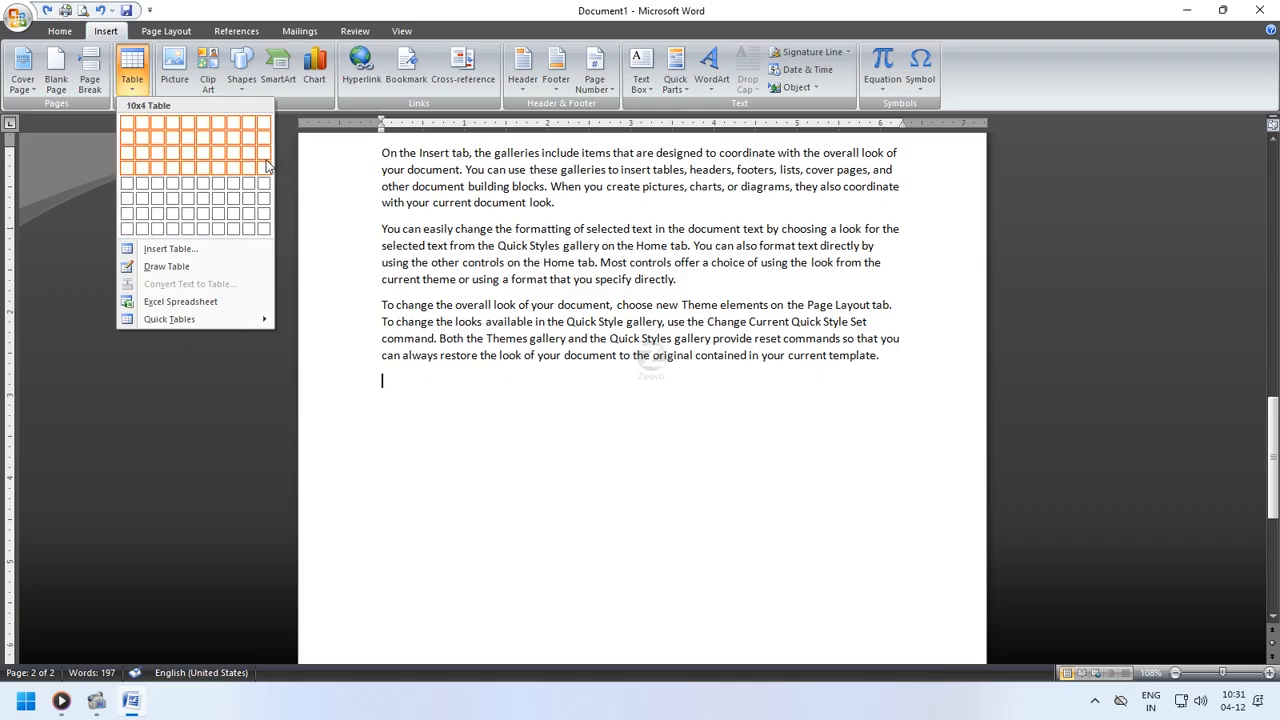
pyautogui.click(174, 153)
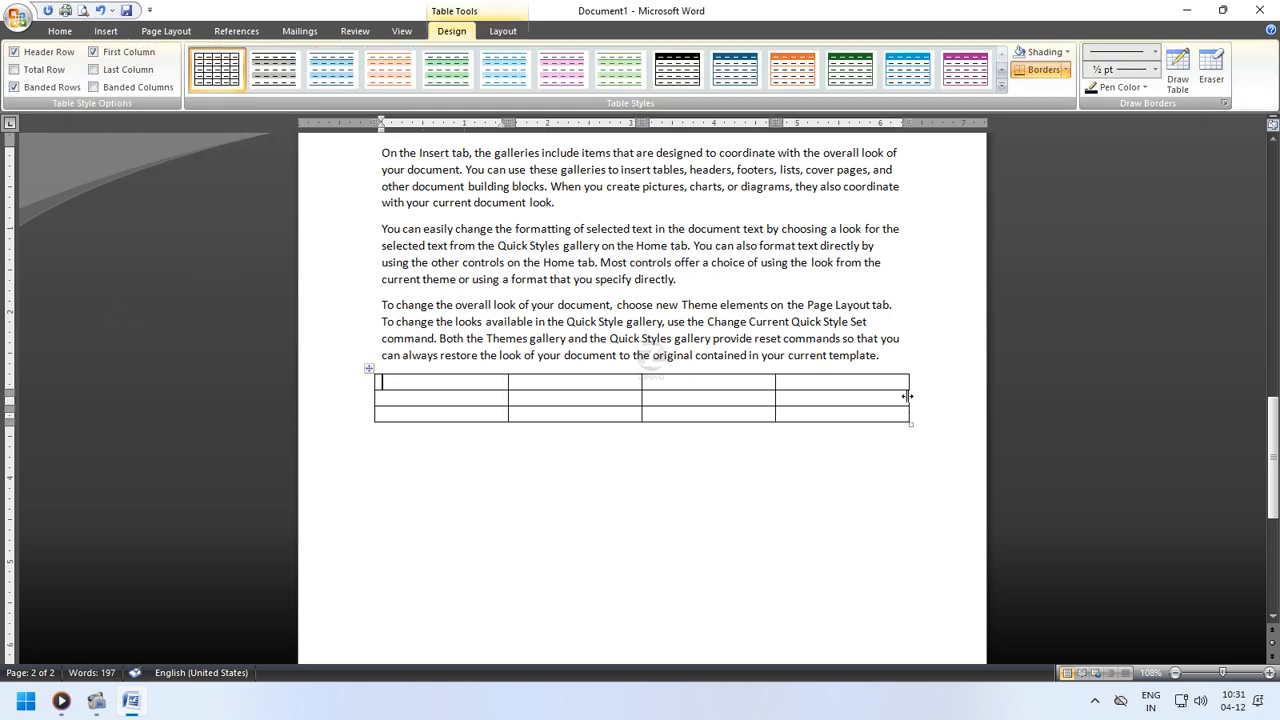
# - Move the table's right border inward to narrow it, and add a blank line below the table
pyautogui.moveTo(907, 396); pyautogui.dragTo(865, 397)
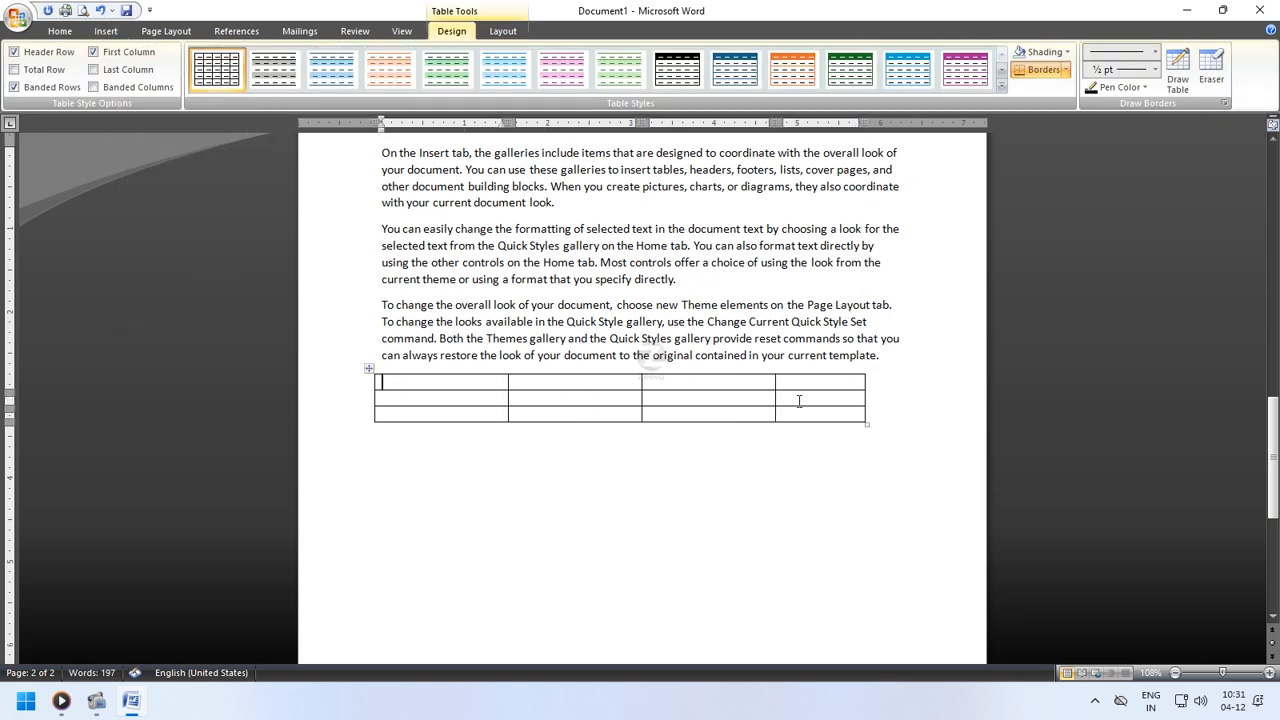
pyautogui.click(576, 515)
pyautogui.press('Return')
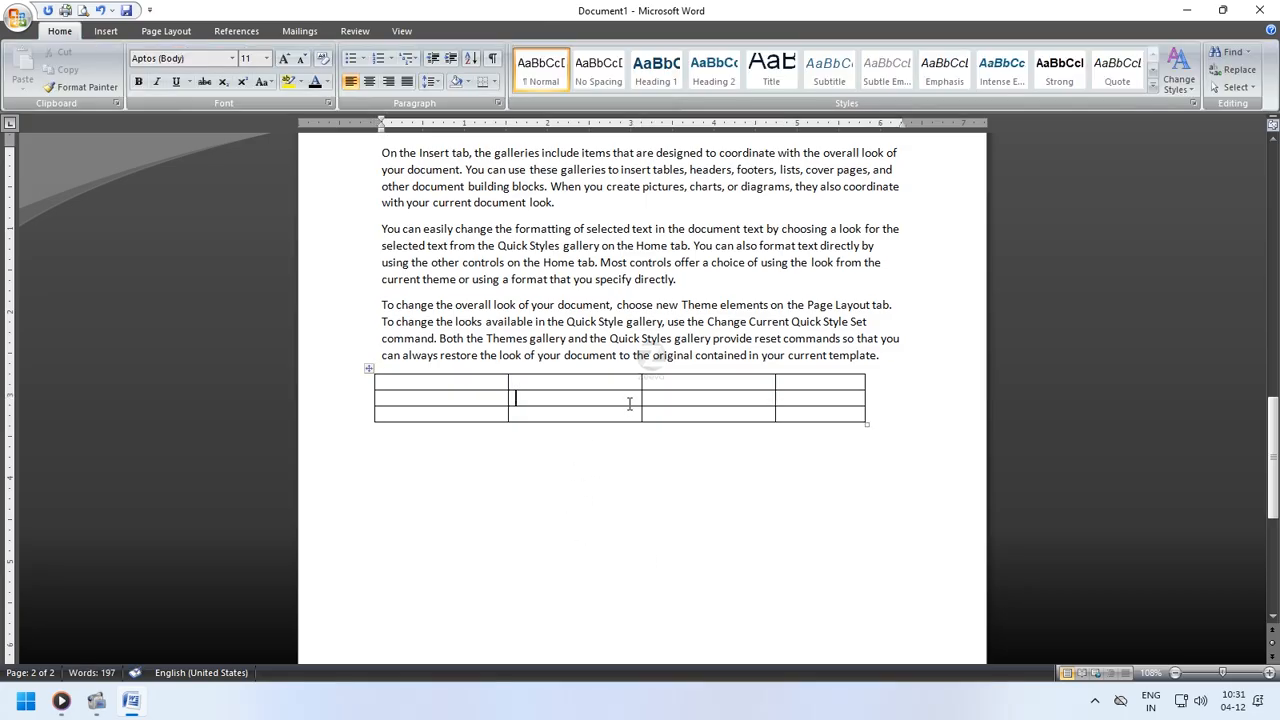
# - Select the table and apply a light blue banded table style from the full styles gallery
pyautogui.click(371, 369)
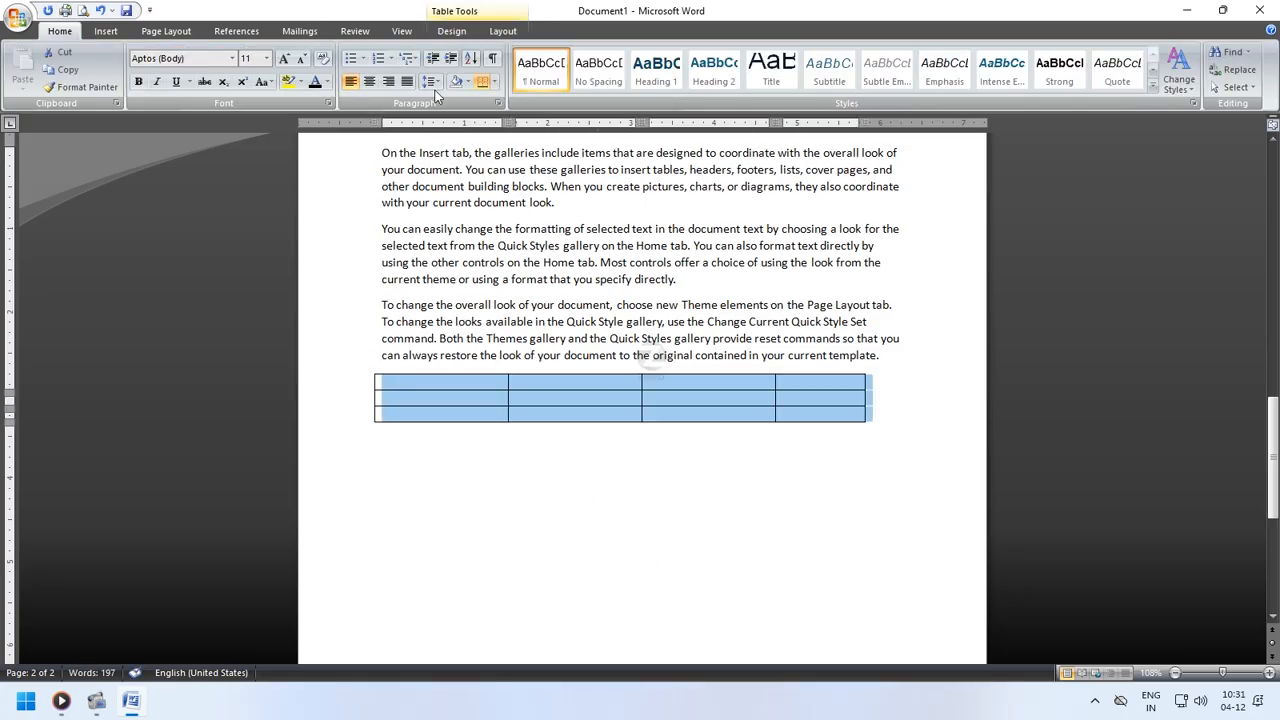
pyautogui.click(451, 31)
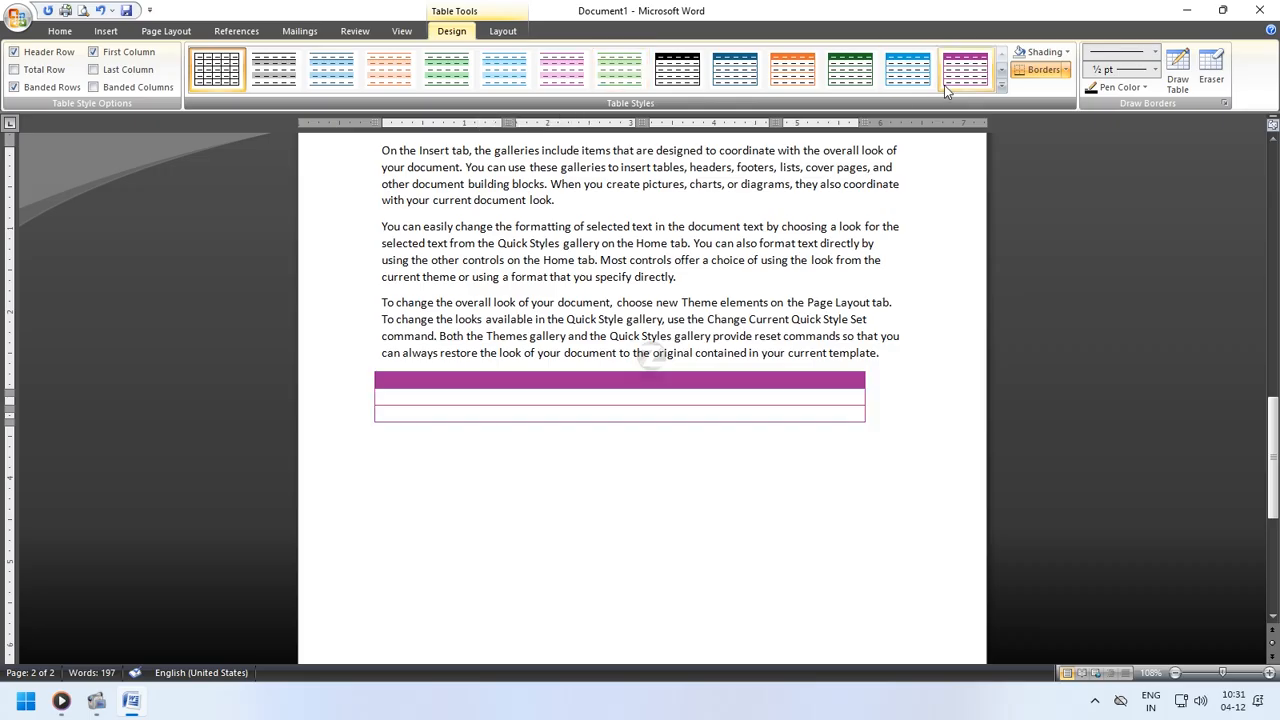
pyautogui.click(1000, 86)
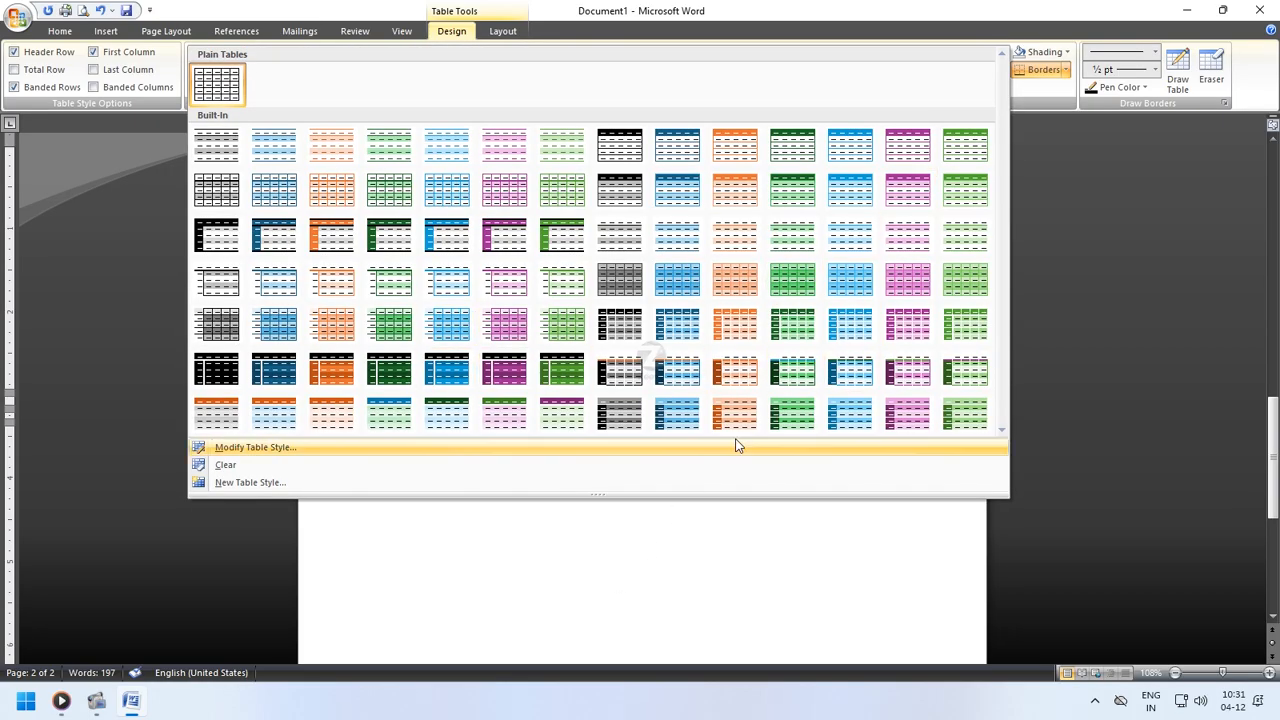
pyautogui.click(447, 205)
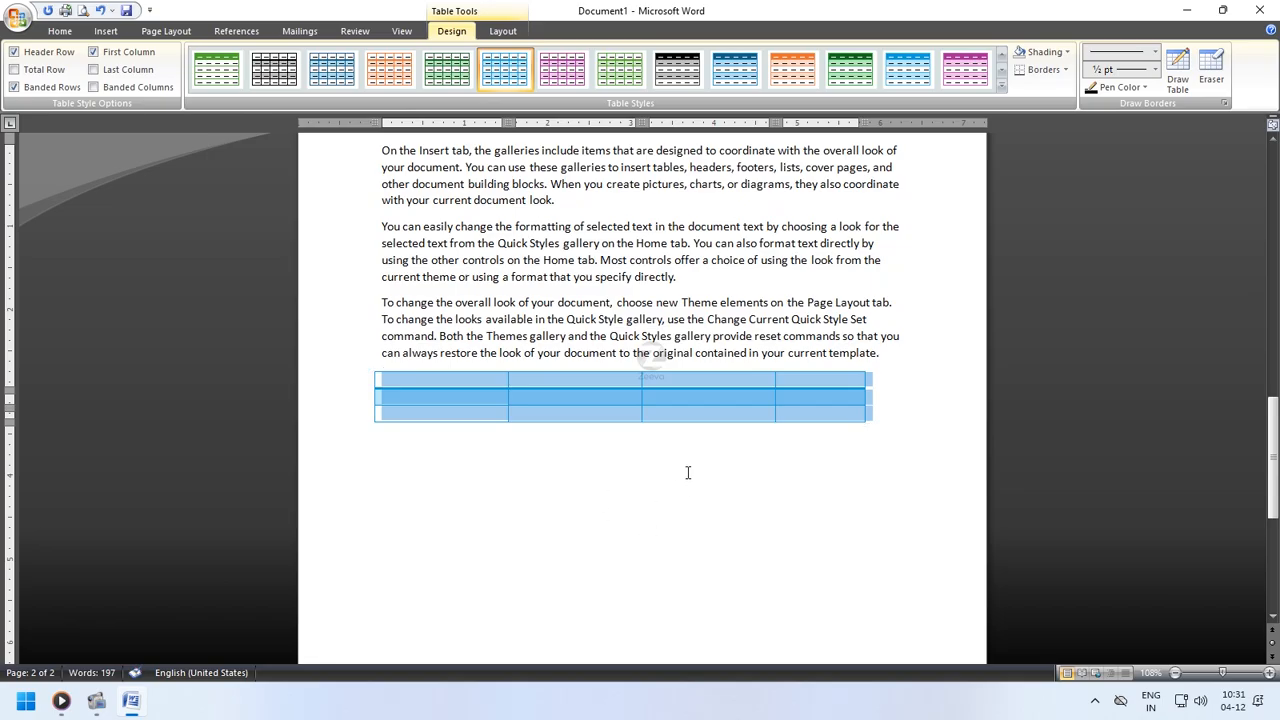
pyautogui.click(524, 507)
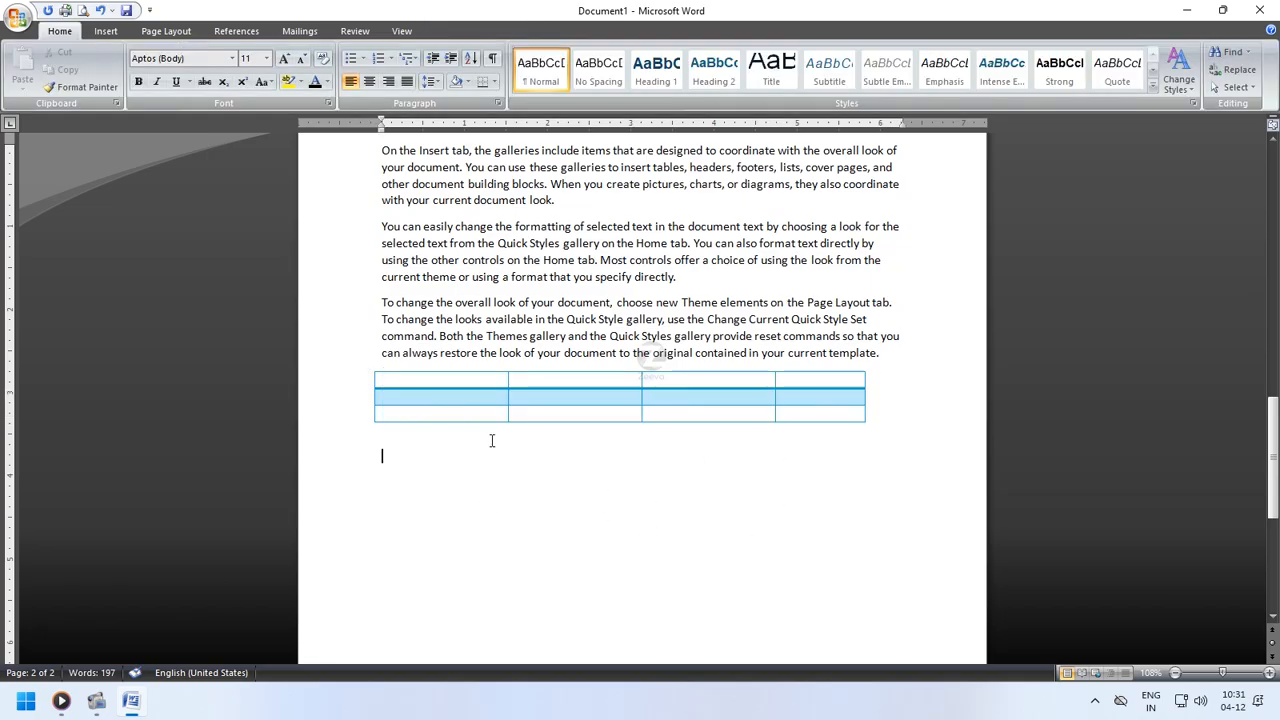
# - Insert a second table with 4 columns through the Insert Table dialog below the first table
pyautogui.click(368, 368)
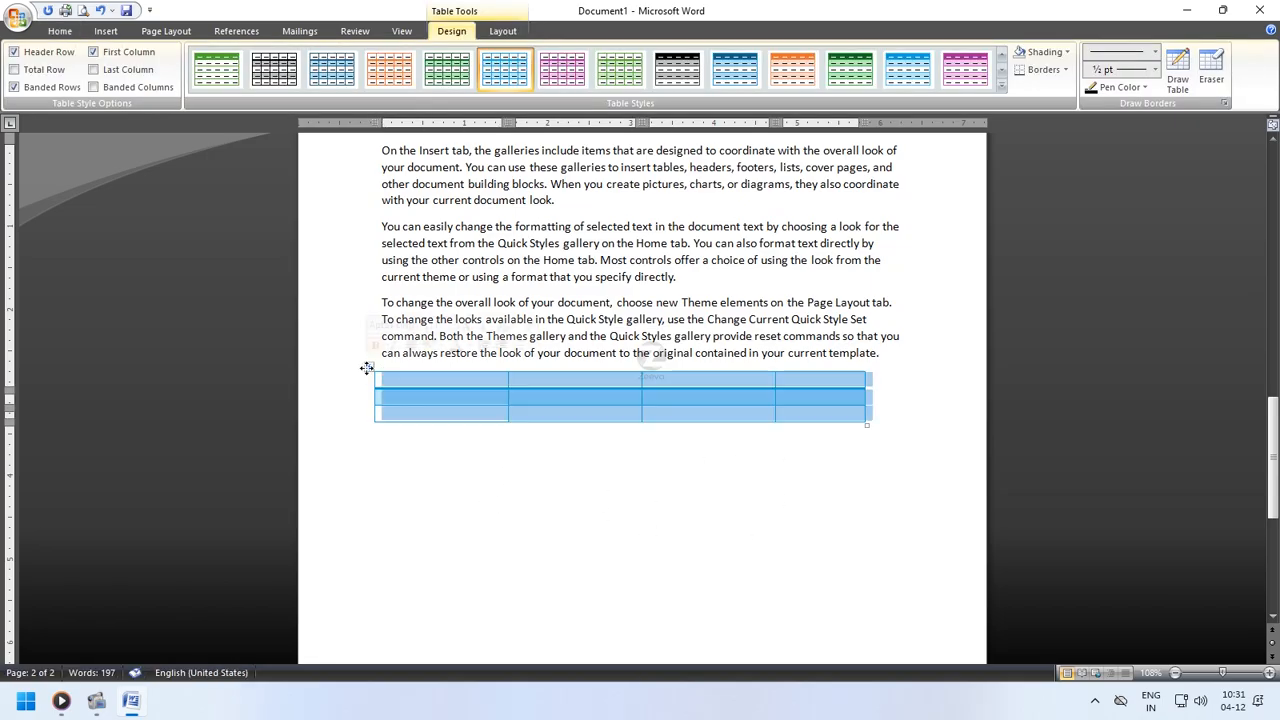
pyautogui.click(500, 477)
pyautogui.click(106, 31)
pyautogui.click(132, 70)
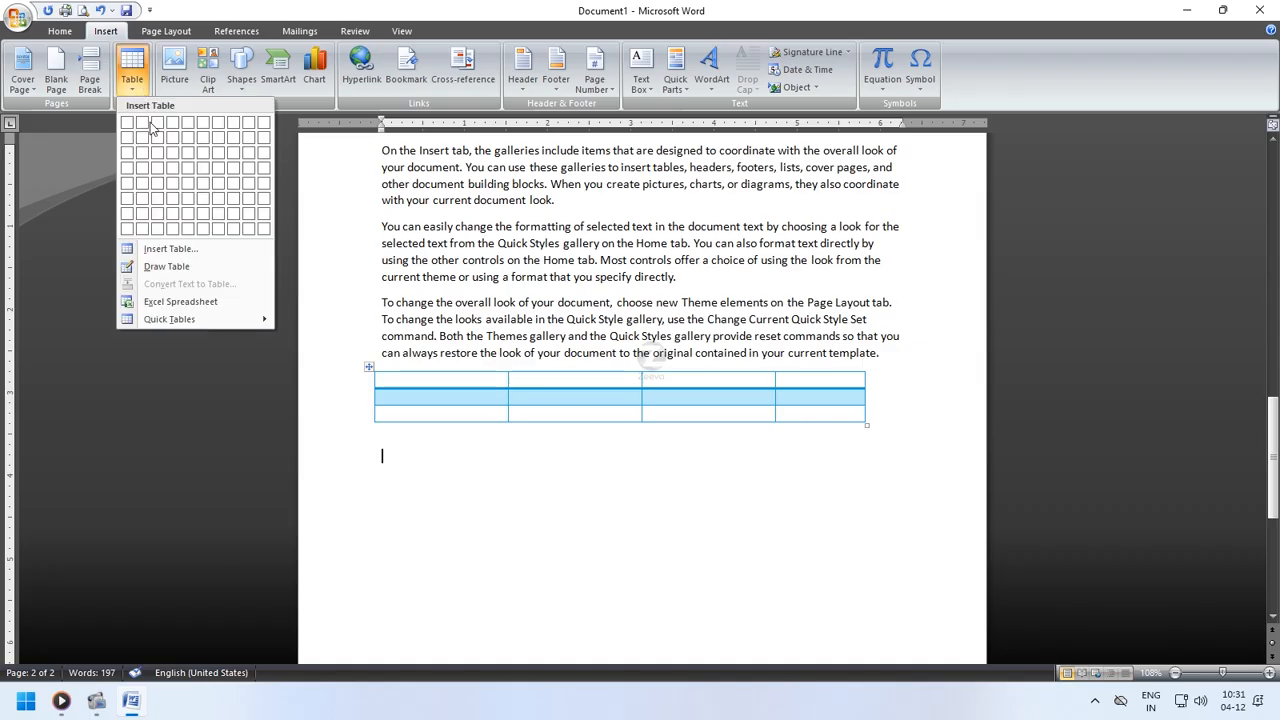
pyautogui.click(157, 250)
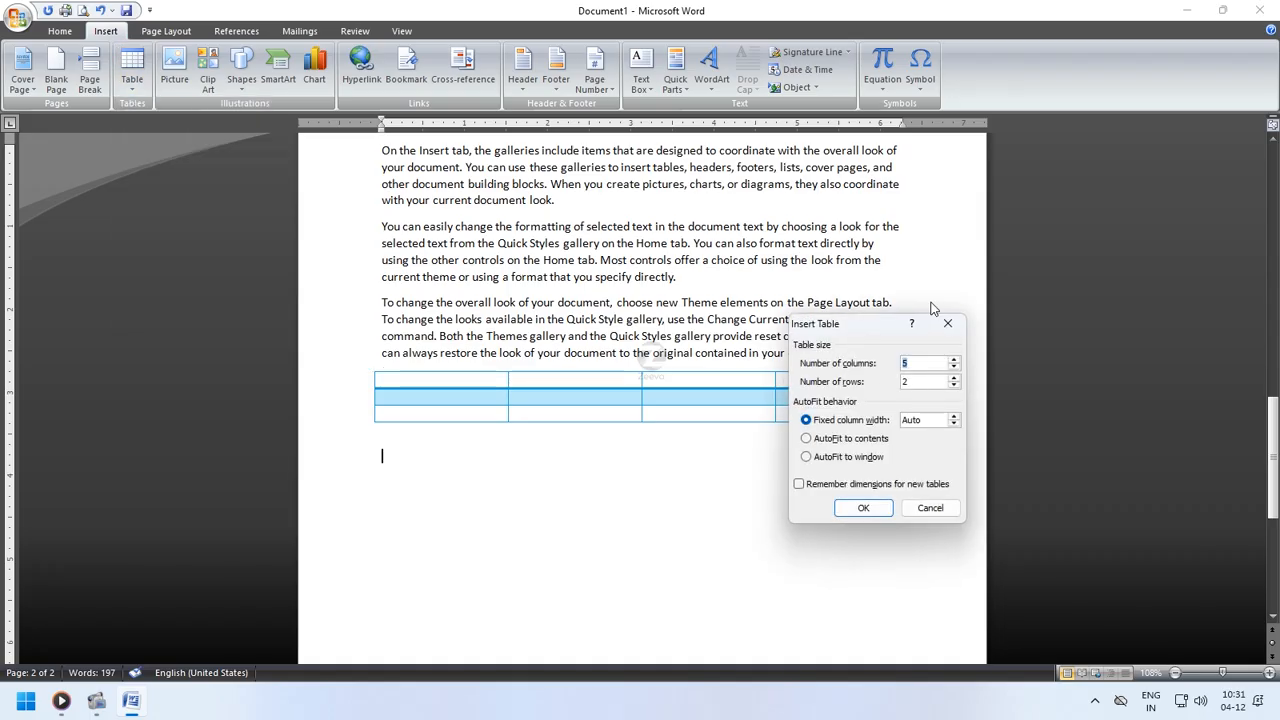
pyautogui.write('4')
pyautogui.click(861, 508)
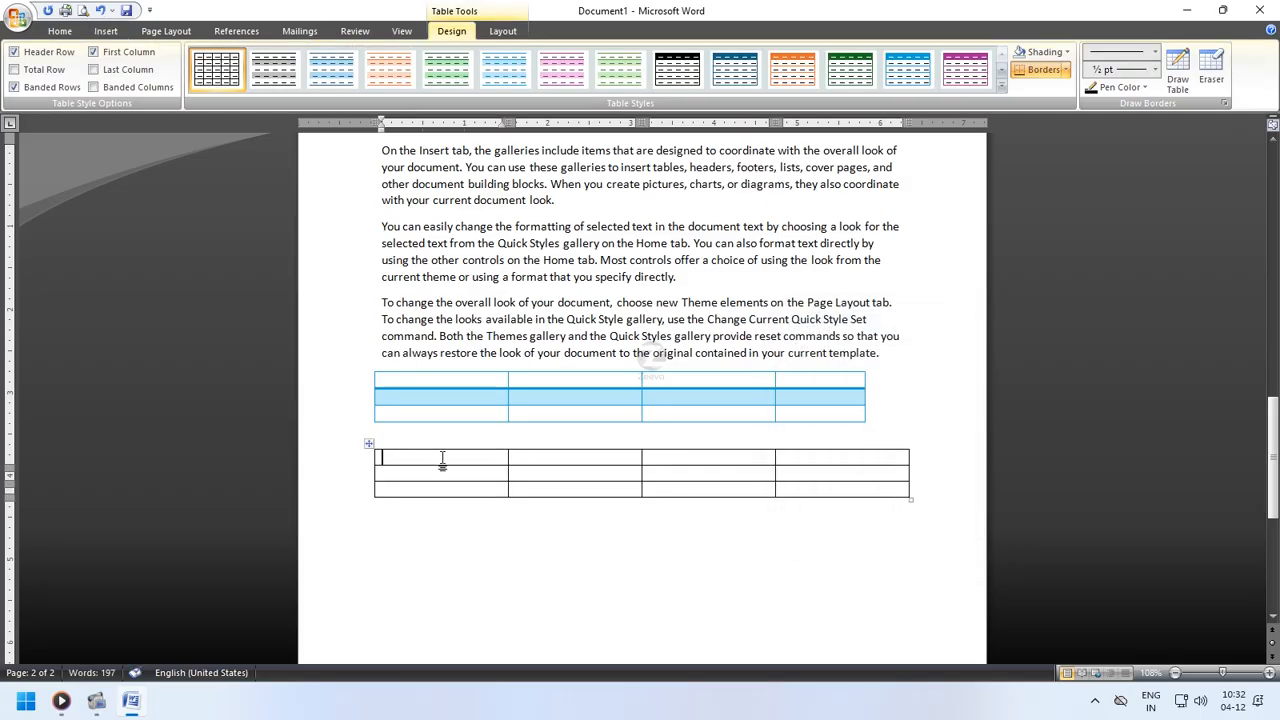
# - Start Draw Table and draw a rectangular table outline below the second table
pyautogui.click(470, 553)
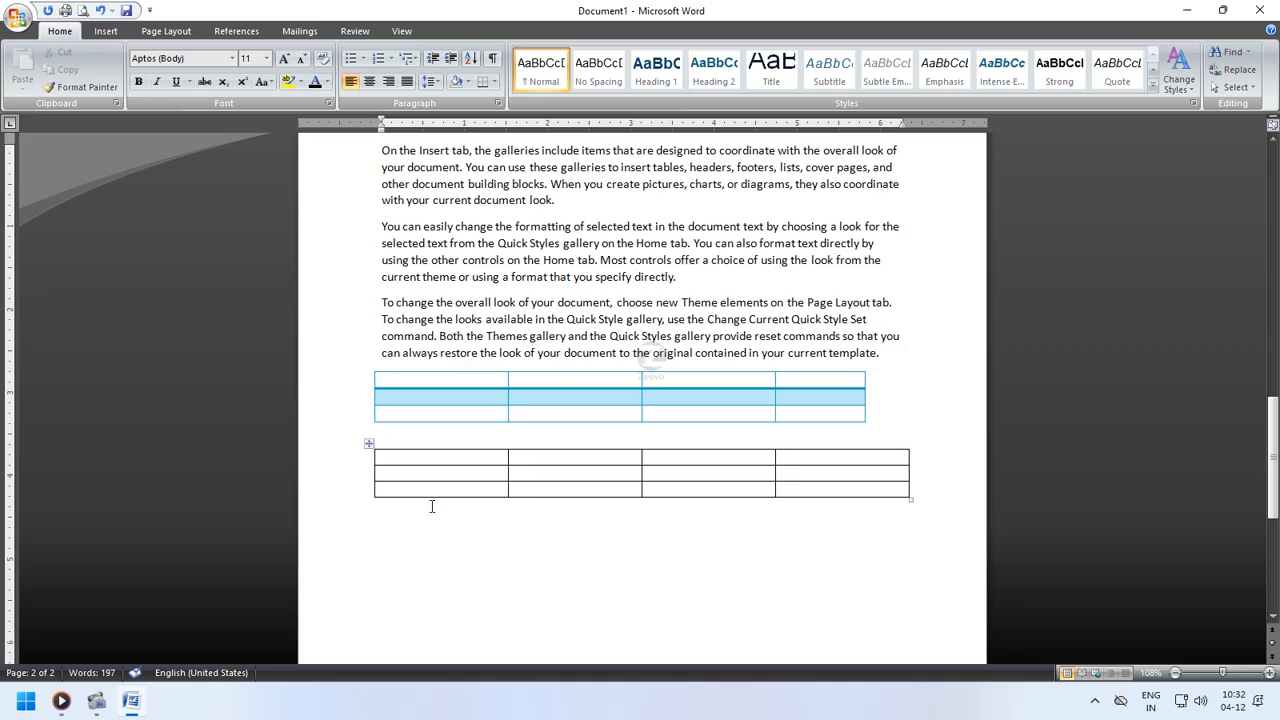
pyautogui.click(105, 31)
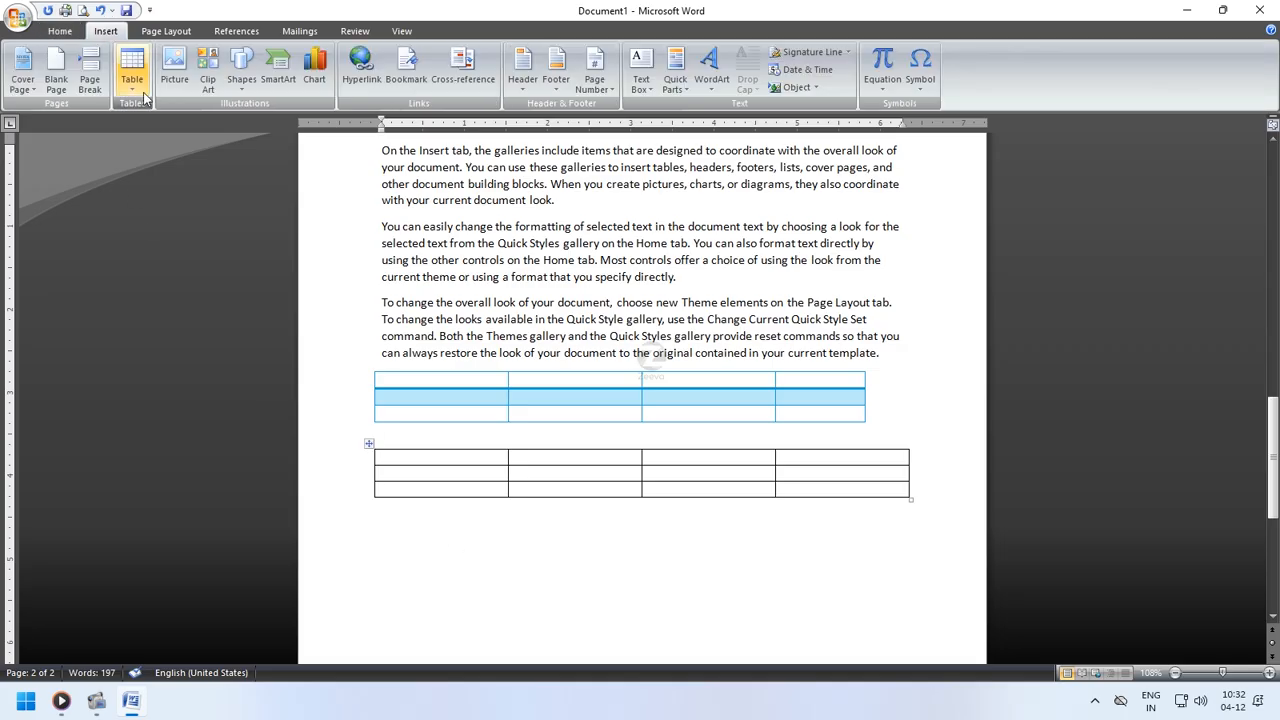
pyautogui.click(133, 85)
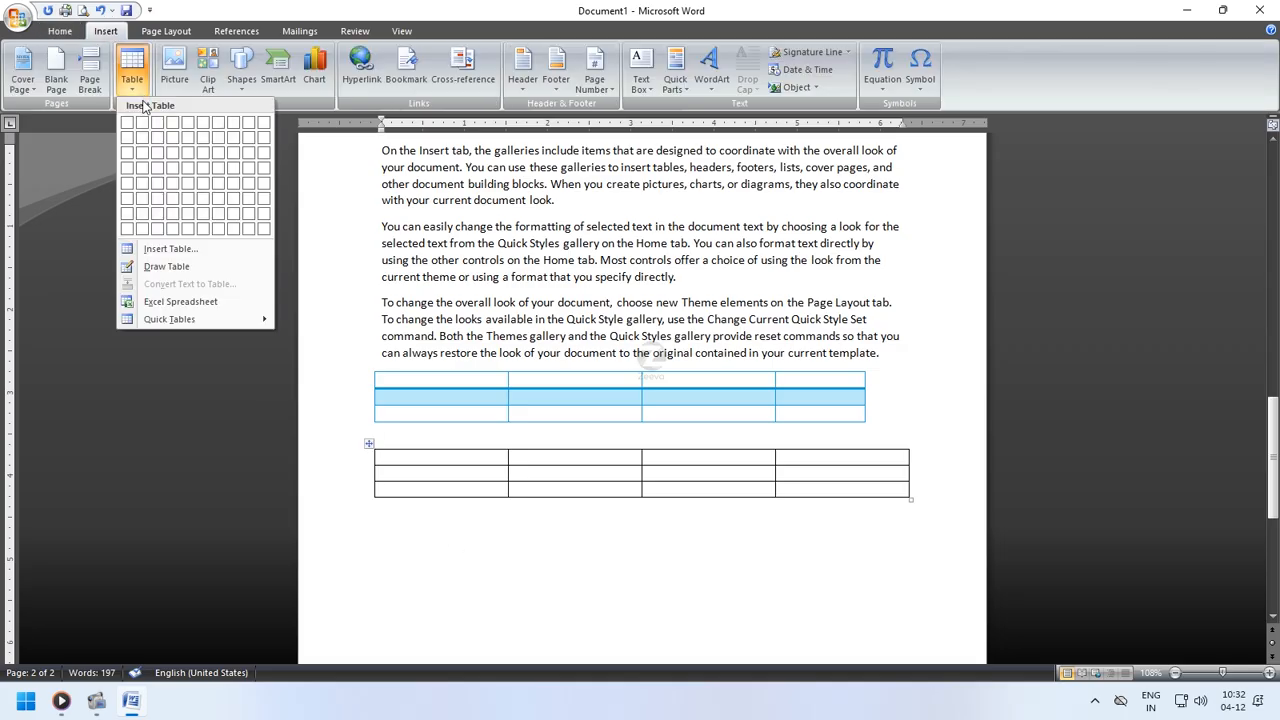
pyautogui.click(166, 266)
pyautogui.scroll(-3, 466, 503)
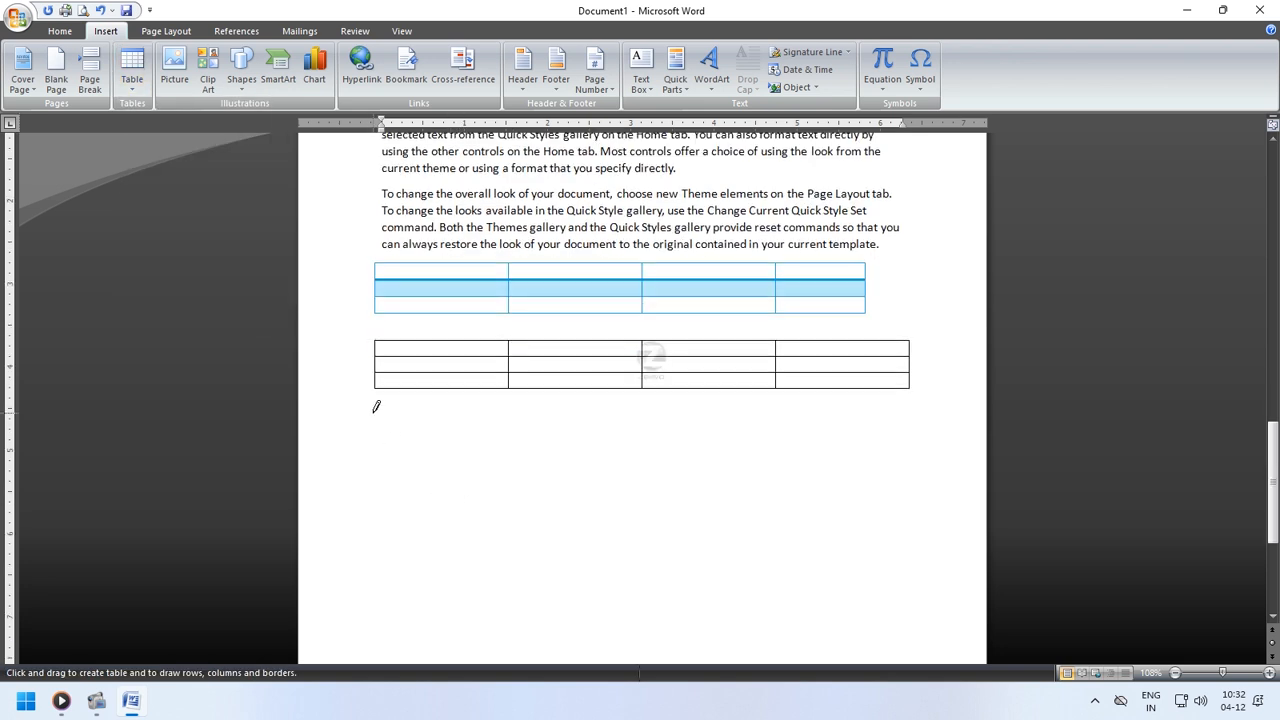
pyautogui.moveTo(375, 415)
pyautogui.mouseDown()
pyautogui.moveTo(527, 468)
pyautogui.moveTo(910, 521)
pyautogui.mouseUp()
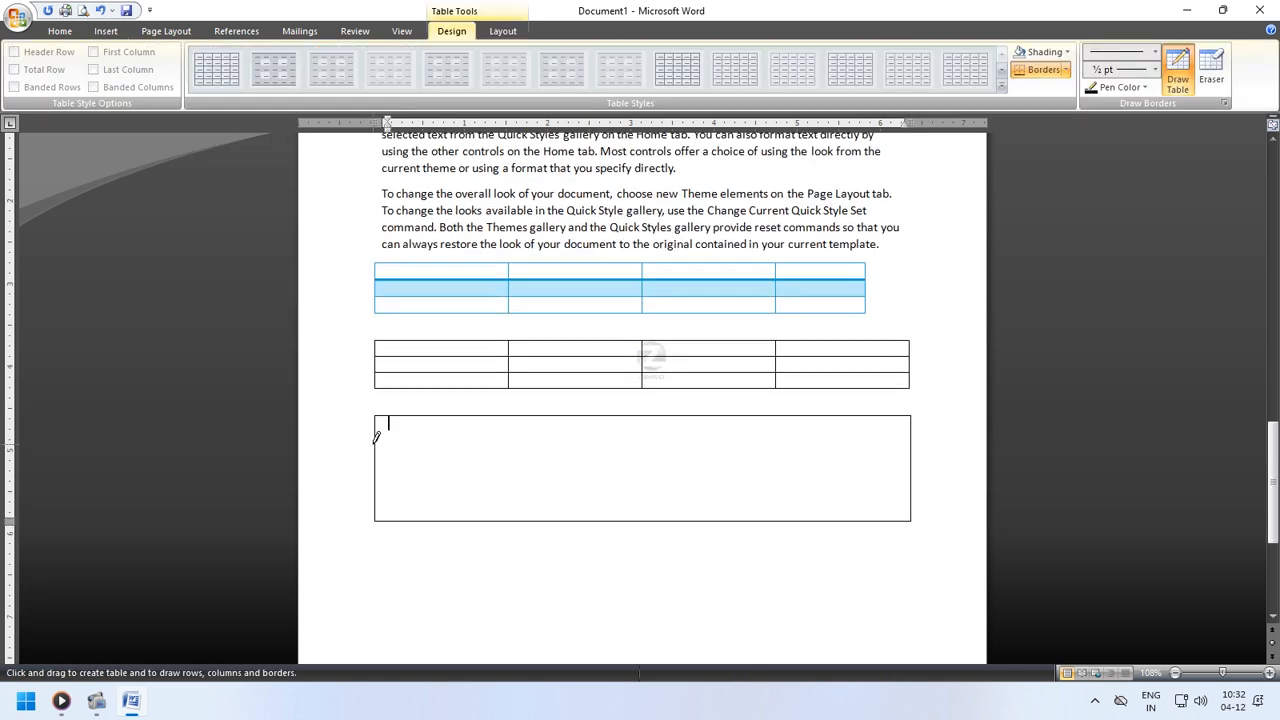
# - Draw row and column dividers inside the drawn table, splitting its upper right cells, and add a diagonal line
pyautogui.moveTo(376, 440)
pyautogui.mouseDown()
pyautogui.moveTo(920, 457)
pyautogui.moveTo(905, 444)
pyautogui.moveTo(916, 473)
pyautogui.mouseUp()
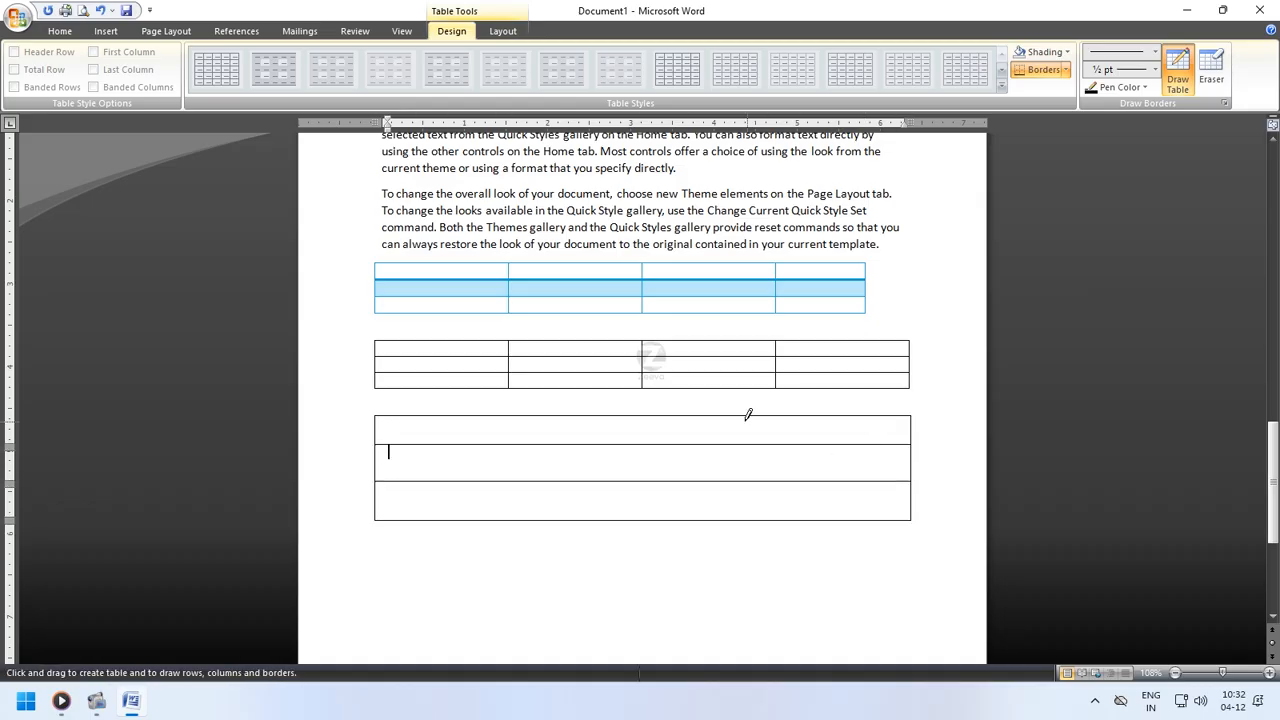
pyautogui.moveTo(729, 417); pyautogui.dragTo(729, 518)
pyautogui.moveTo(728, 424); pyautogui.dragTo(875, 423)
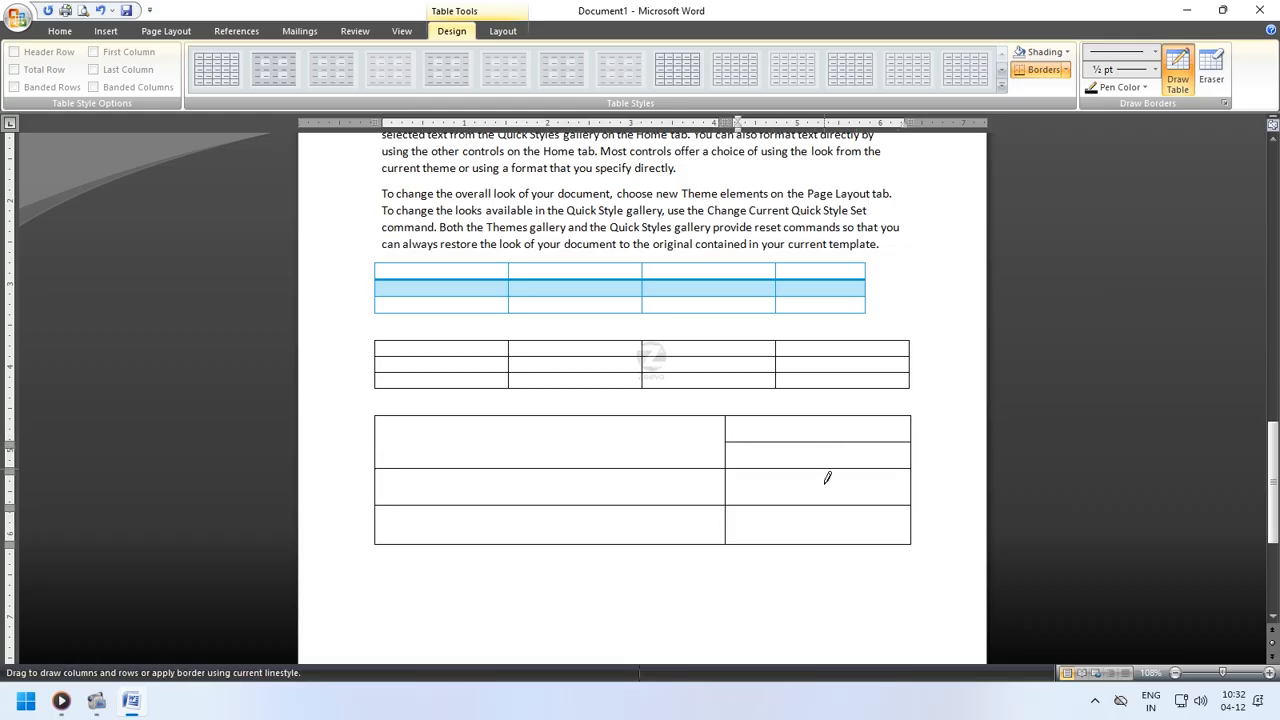
pyautogui.moveTo(828, 538); pyautogui.dragTo(828, 540)
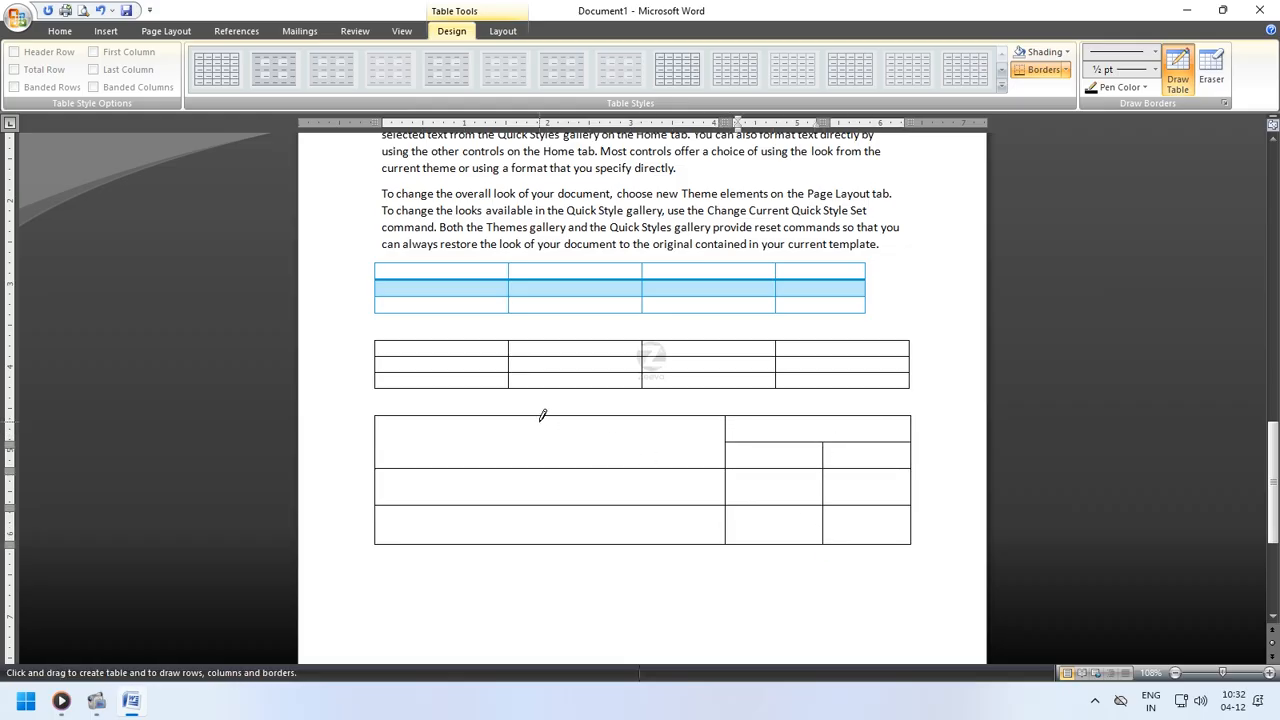
pyautogui.moveTo(574, 415); pyautogui.dragTo(568, 530)
pyautogui.moveTo(453, 416); pyautogui.dragTo(454, 450)
pyautogui.moveTo(454, 518); pyautogui.dragTo(455, 518)
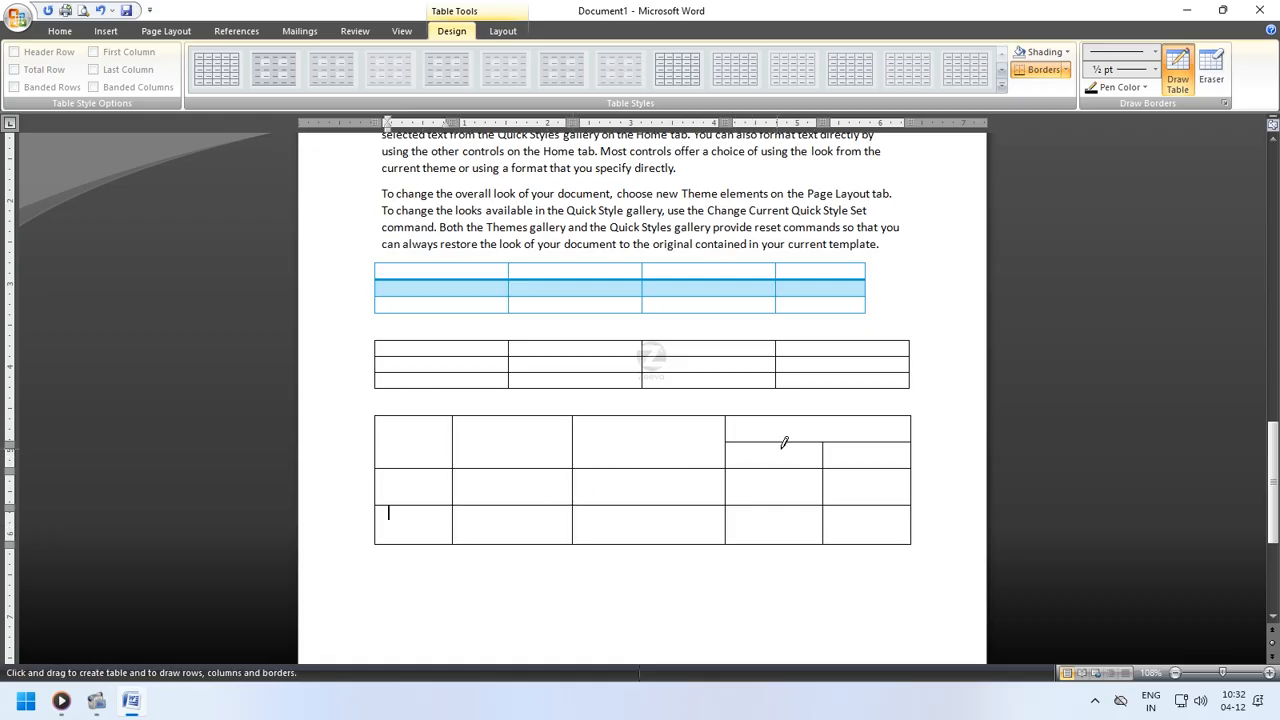
pyautogui.moveTo(575, 441); pyautogui.dragTo(714, 441)
pyautogui.moveTo(576, 416); pyautogui.dragTo(455, 466)
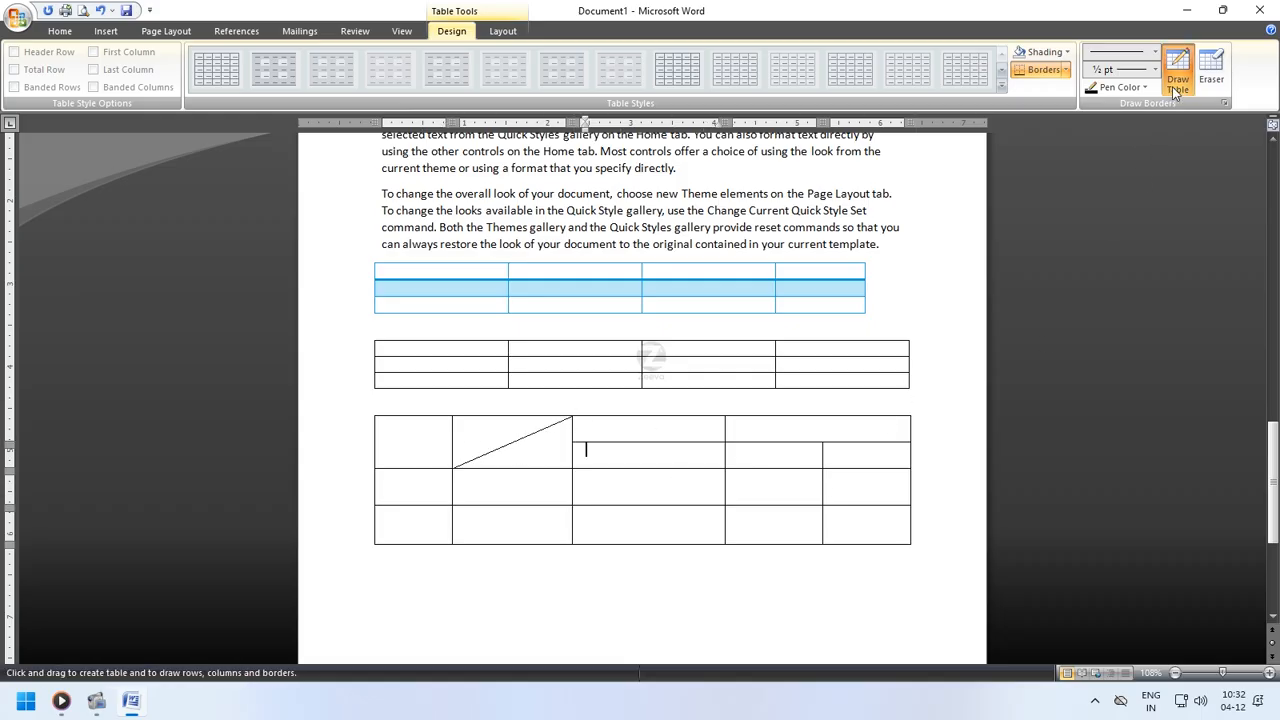
# - Switch to the Eraser and remove the diagonal line from the drawn table
pyautogui.click(1216, 76)
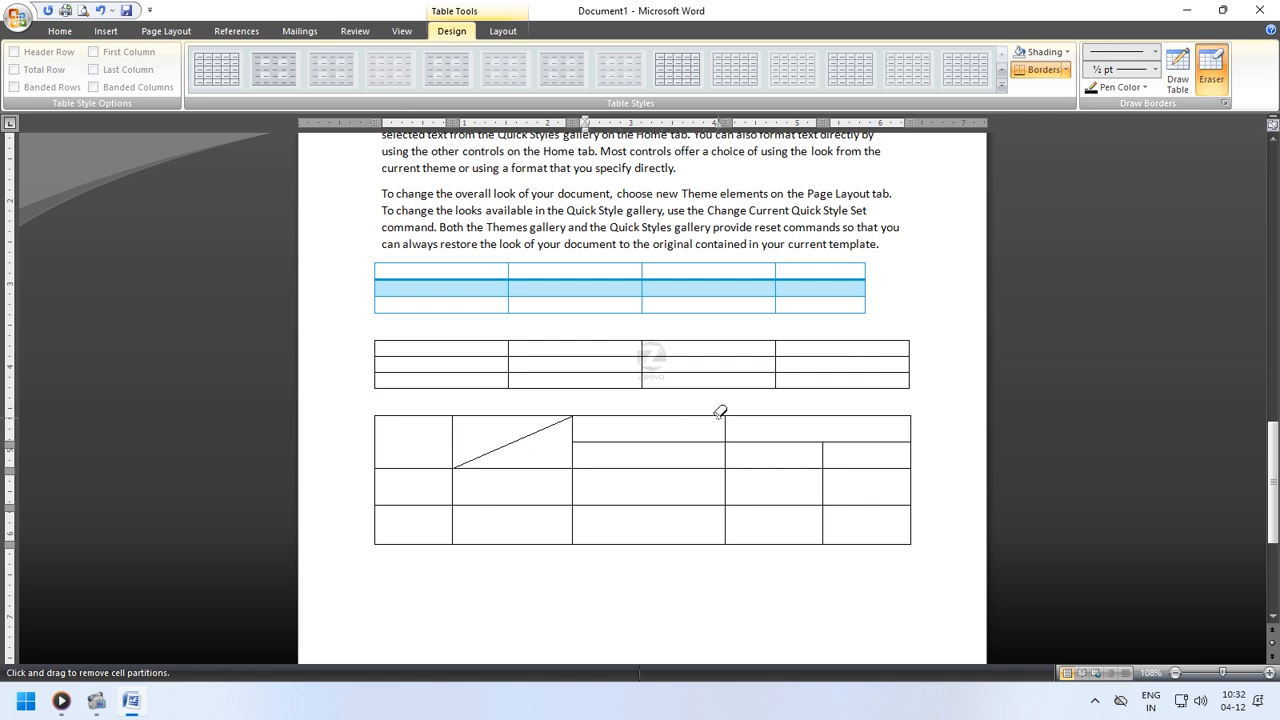
pyautogui.moveTo(553, 419); pyautogui.dragTo(545, 424)
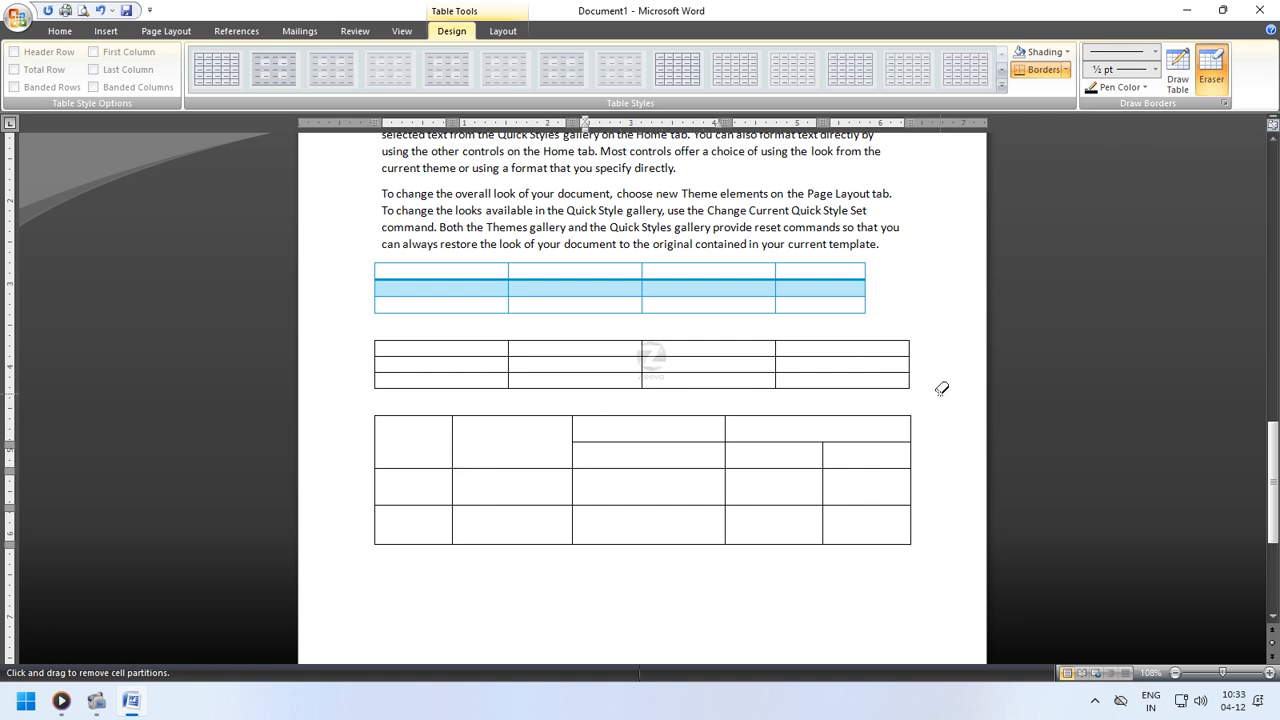
# - Erase the four-column second table and the bottom row of the first table
pyautogui.moveTo(938, 386); pyautogui.dragTo(372, 327)
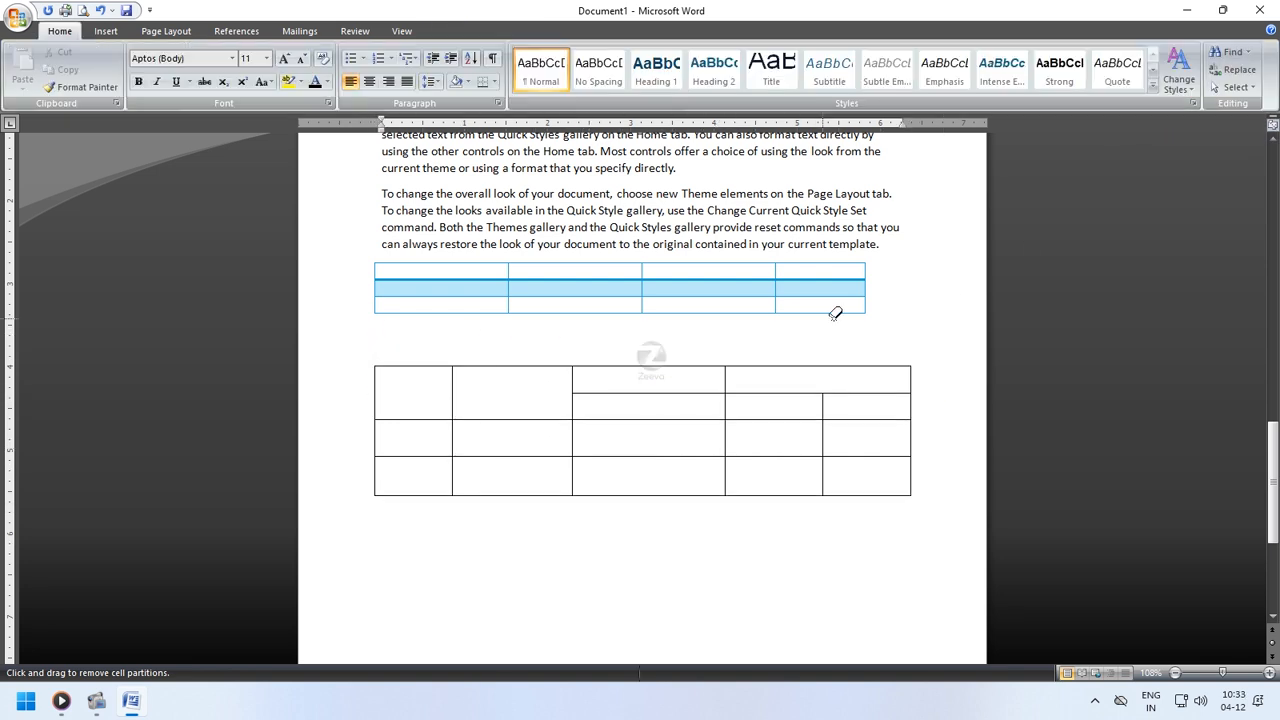
pyautogui.moveTo(584, 318); pyautogui.dragTo(356, 298)
# - Erase the row divider in the drawn table's second column and exit the Eraser
pyautogui.click(543, 440)
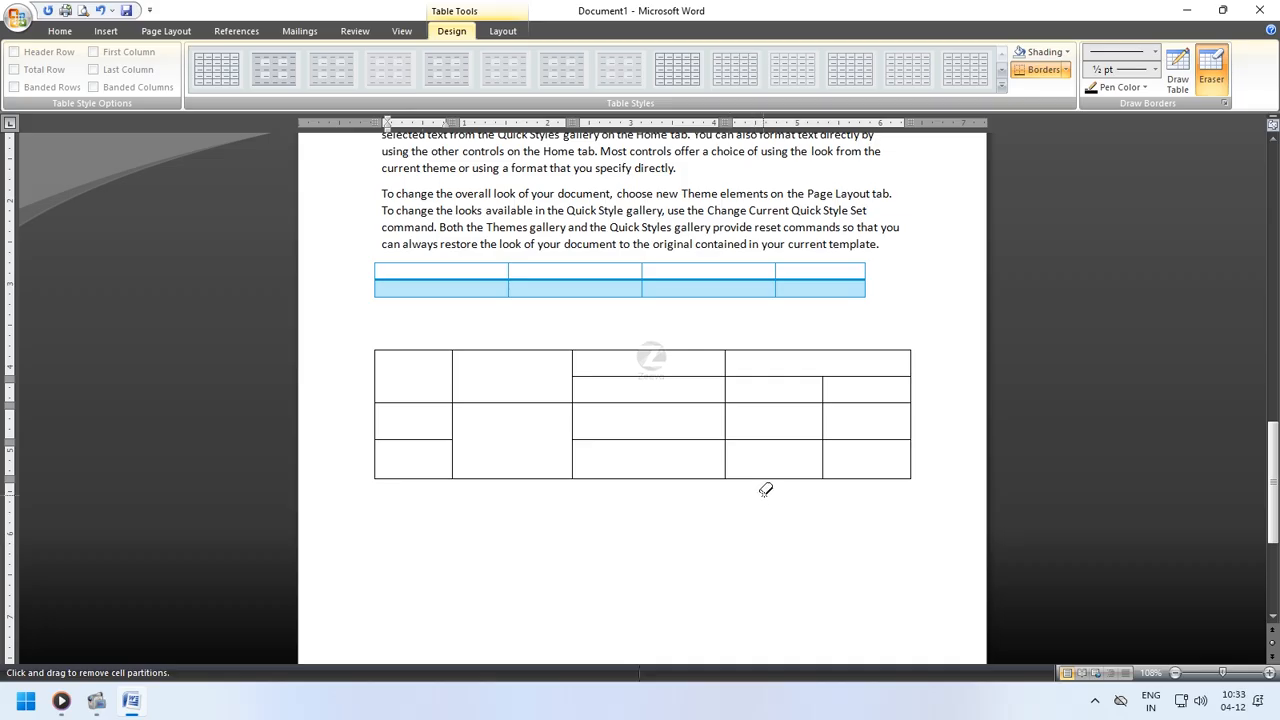
pyautogui.click(506, 31)
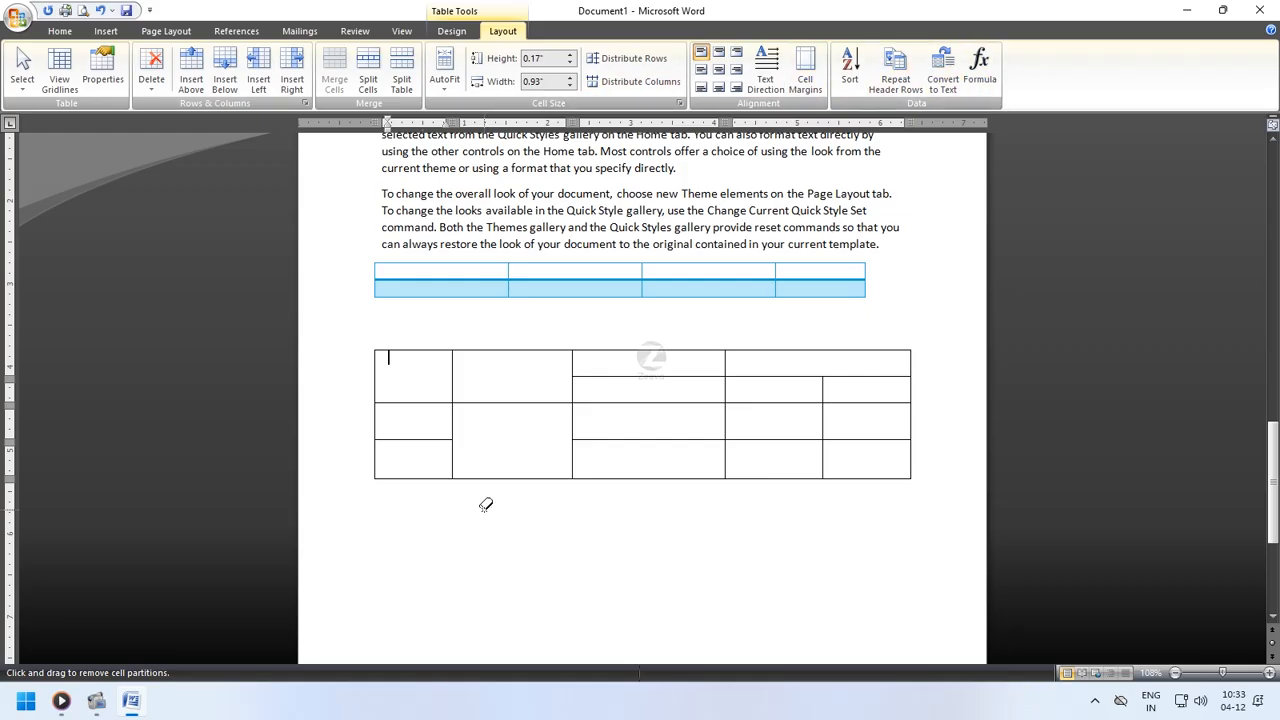
pyautogui.press('Escape')
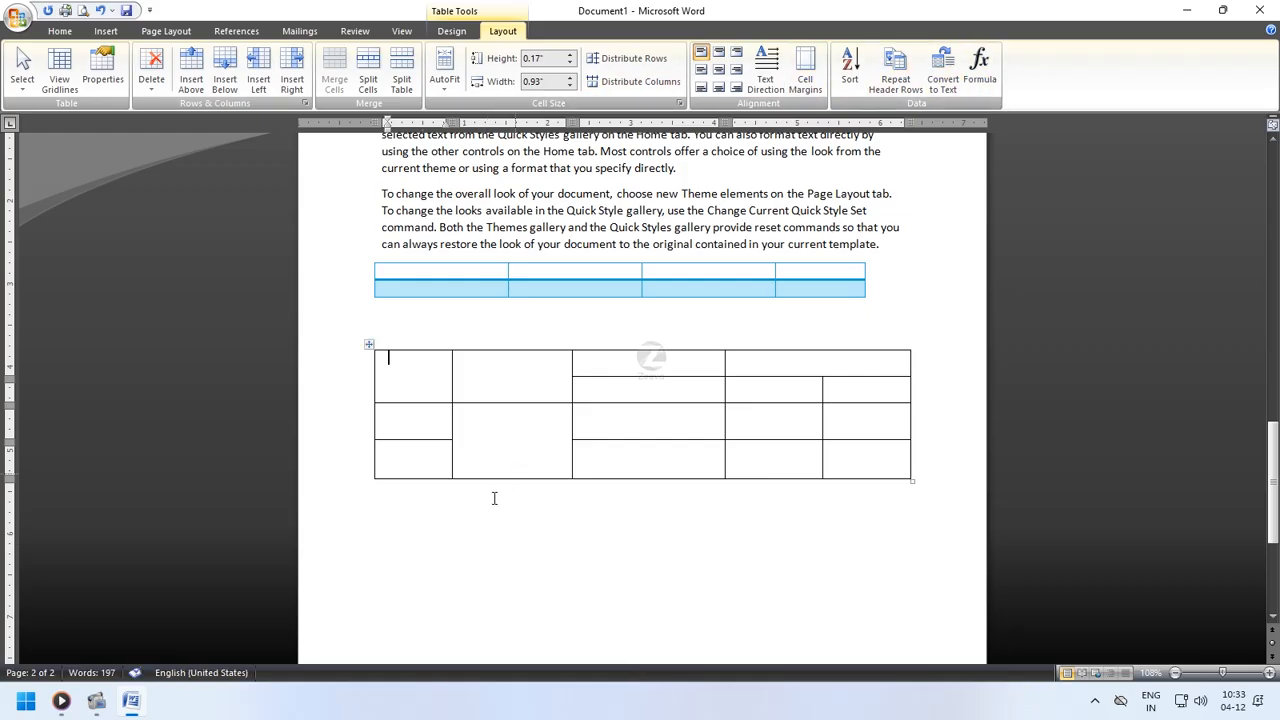
pyautogui.click(468, 537)
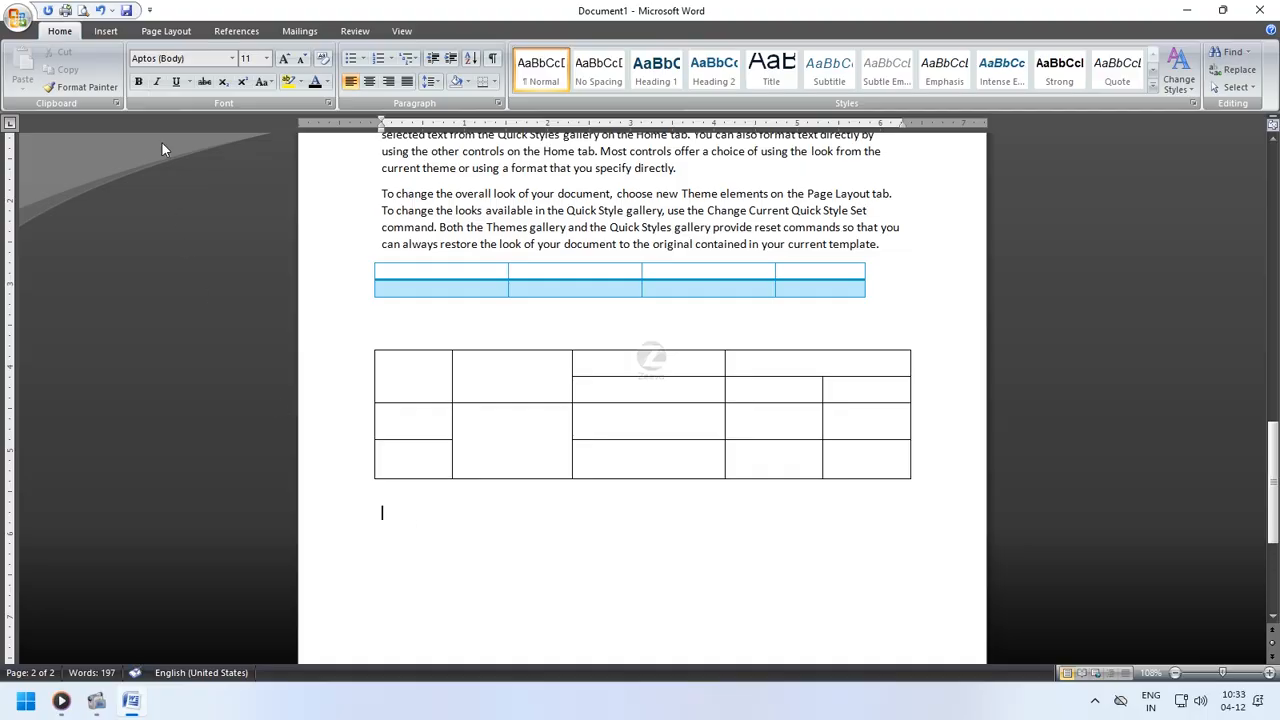
# - Insert the Calendar 2 quick table below the drawn table
pyautogui.click(105, 31)
pyautogui.click(132, 70)
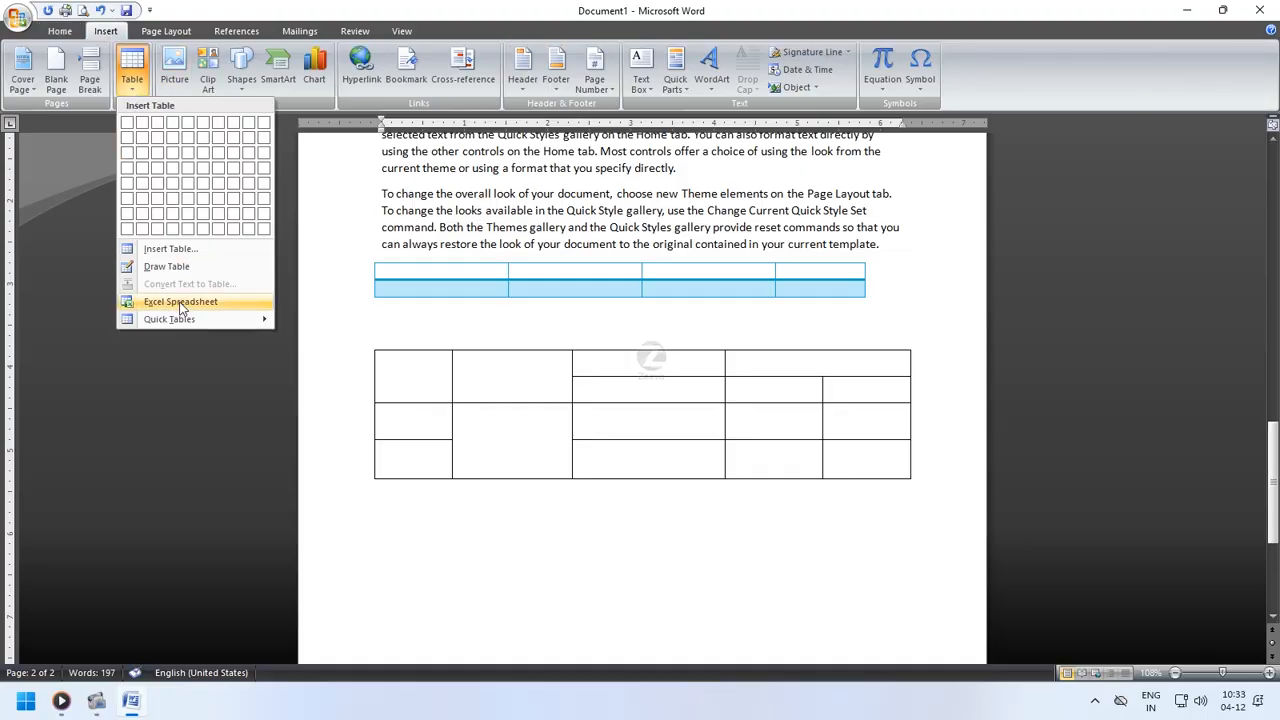
pyautogui.moveTo(183, 318)
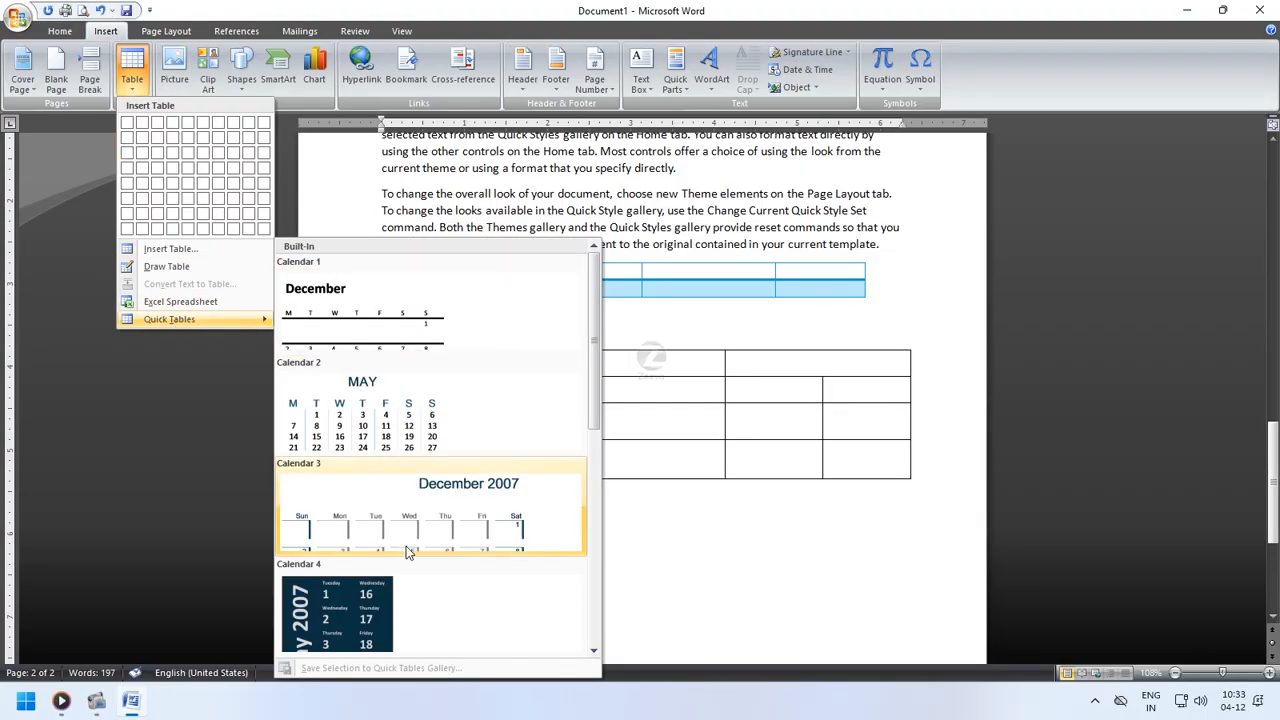
pyautogui.scroll(-3, 423, 443)
pyautogui.scroll(3, 422, 447)
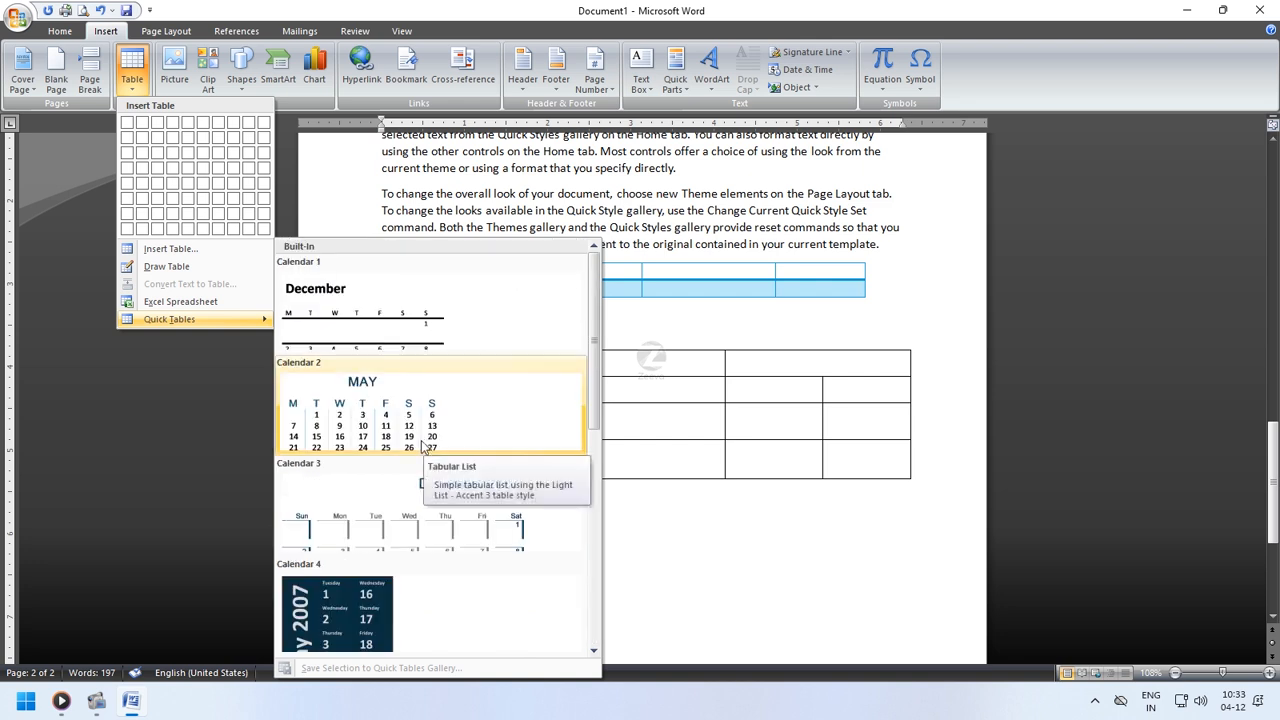
pyautogui.click(423, 447)
pyautogui.scroll(-3, 620, 580)
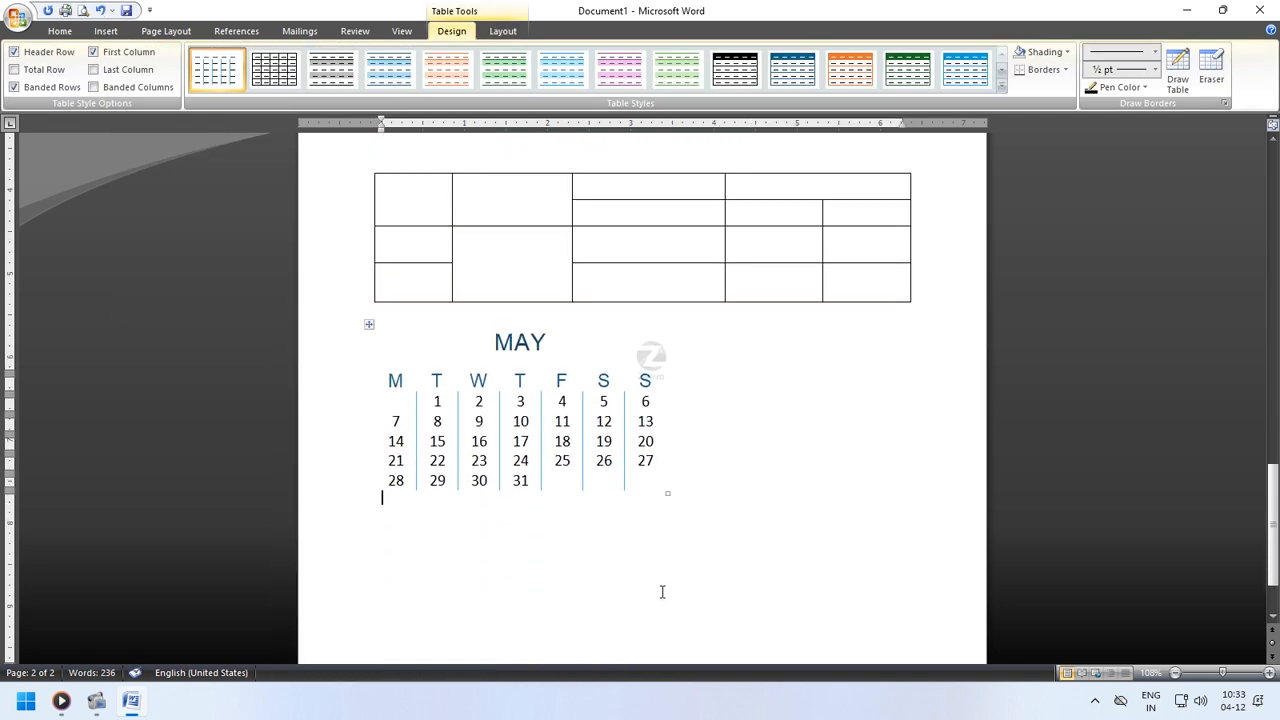
# - Insert an Excel spreadsheet object below the calendar and enter sdfs in cell E4
pyautogui.click(662, 592)
pyautogui.scroll(-2, 656, 590)
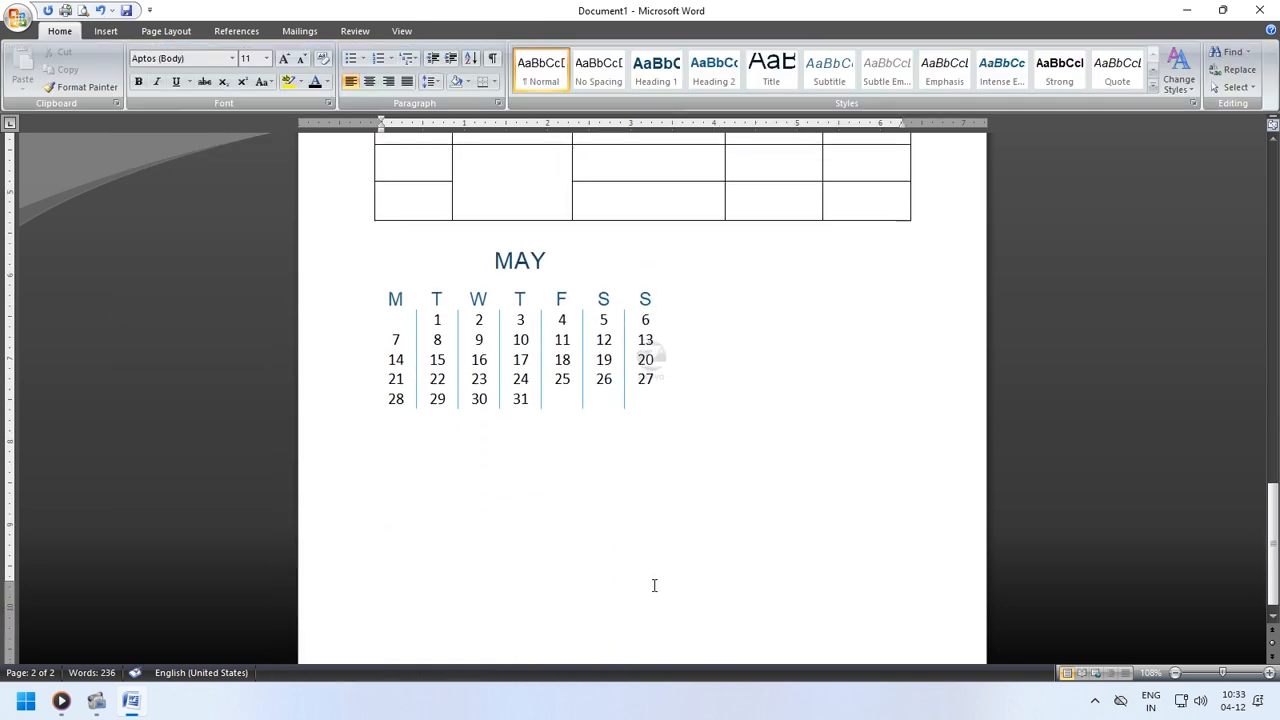
pyautogui.click(105, 31)
pyautogui.click(132, 72)
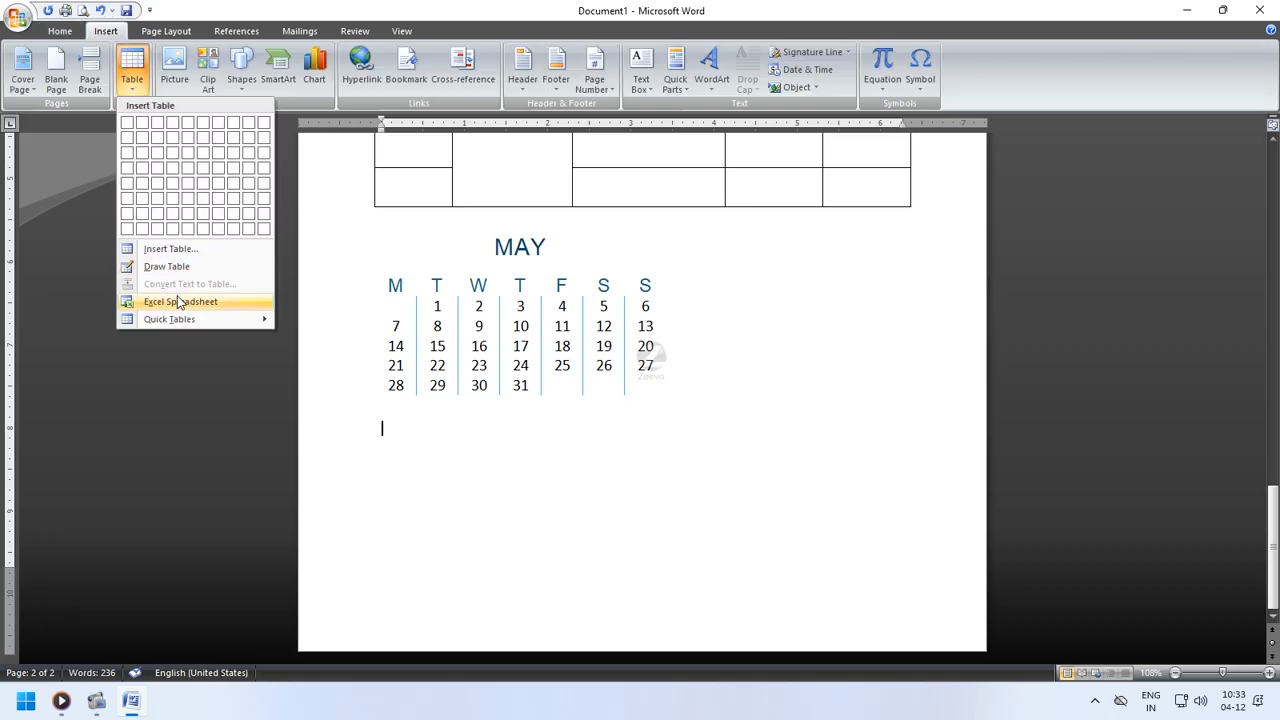
pyautogui.click(180, 301)
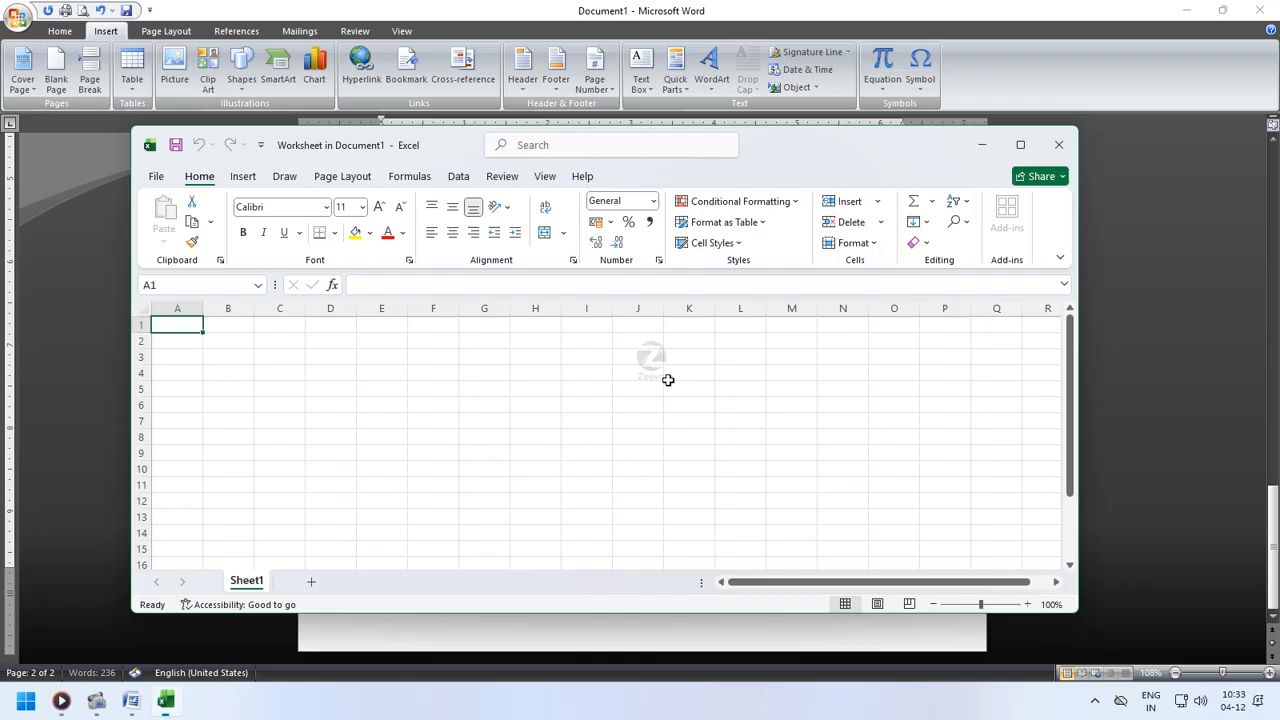
pyautogui.click(376, 376)
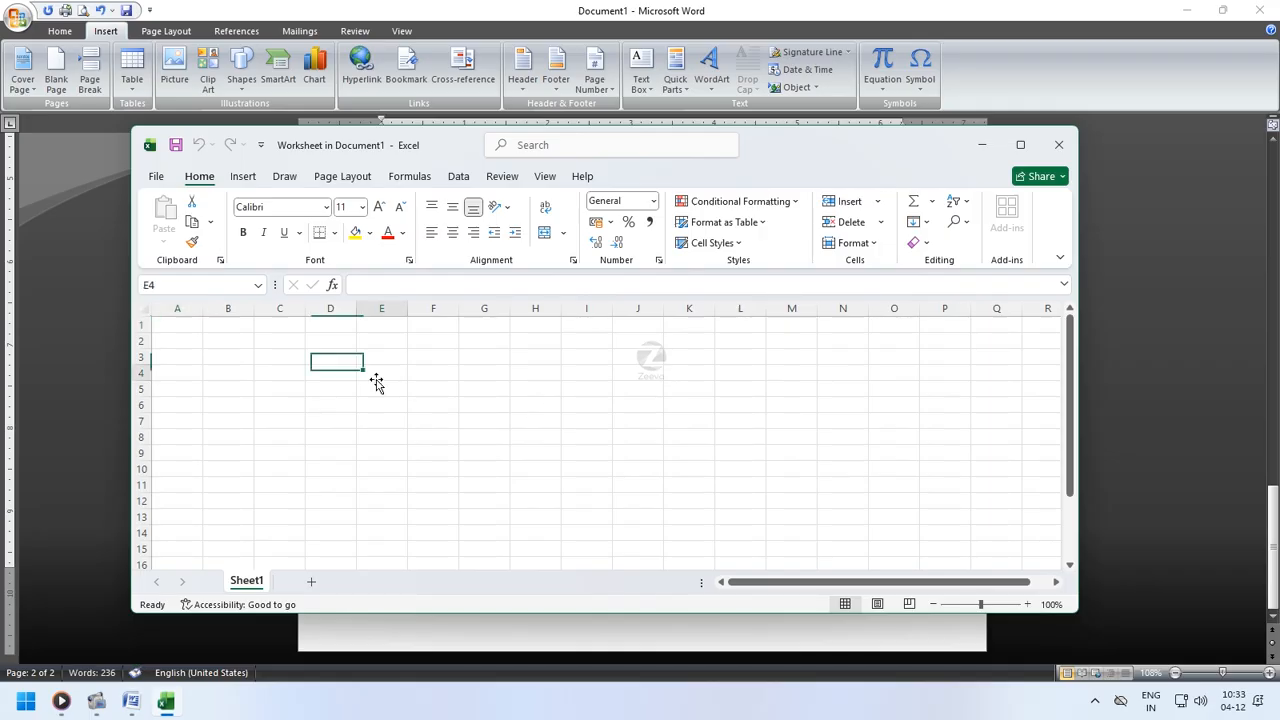
pyautogui.write('sdfs')
pyautogui.click(531, 389)
pyautogui.write('sd')
pyautogui.click(449, 385)
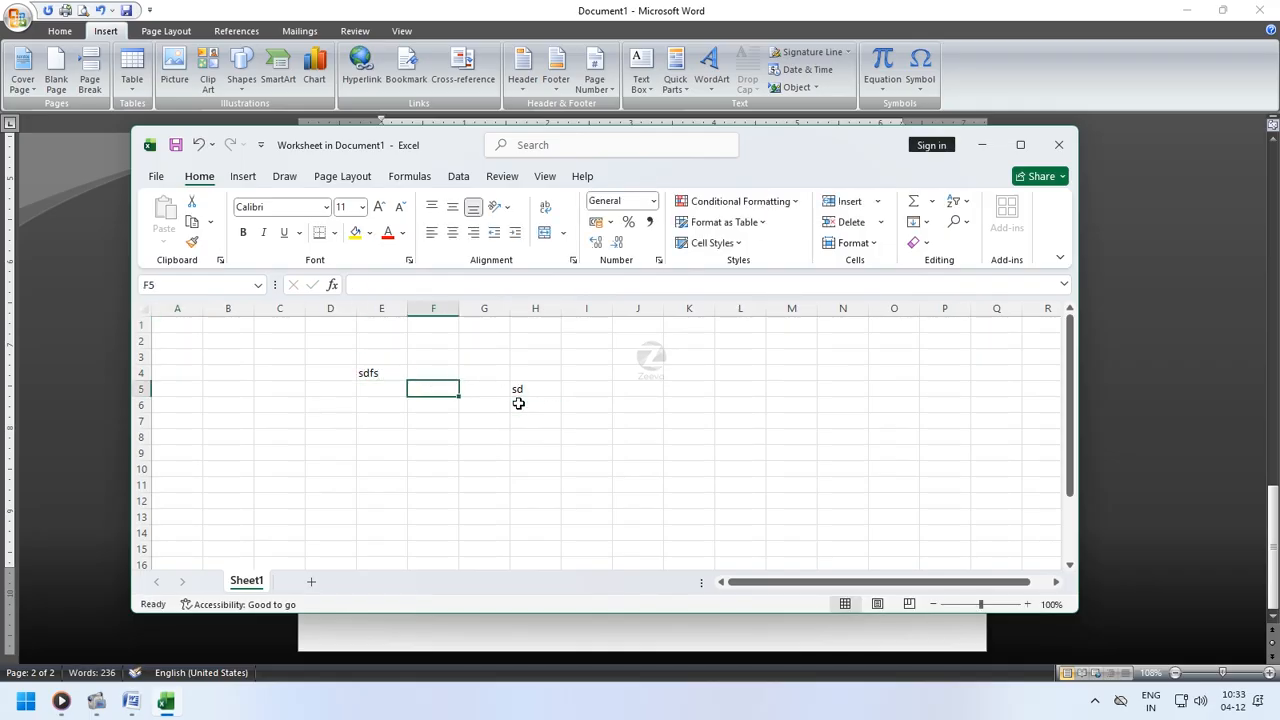
pyautogui.click(516, 390)
pyautogui.press('Delete')
# - Fill cells F4, E5, F5, G4 and G5 with sdf, 23, 45, 34 and 23, then close the worksheet
pyautogui.click(430, 372)
pyautogui.write('sdf')
pyautogui.click(497, 374)
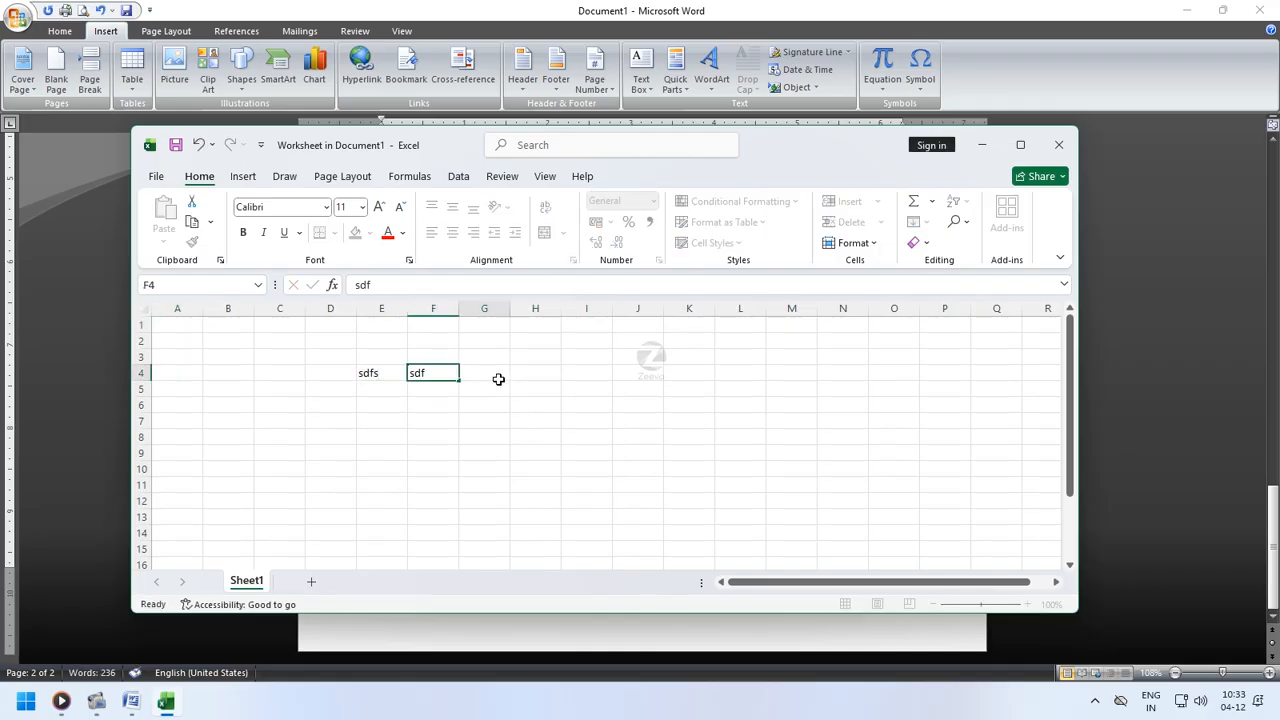
pyautogui.click(377, 391)
pyautogui.write('23')
pyautogui.click(433, 397)
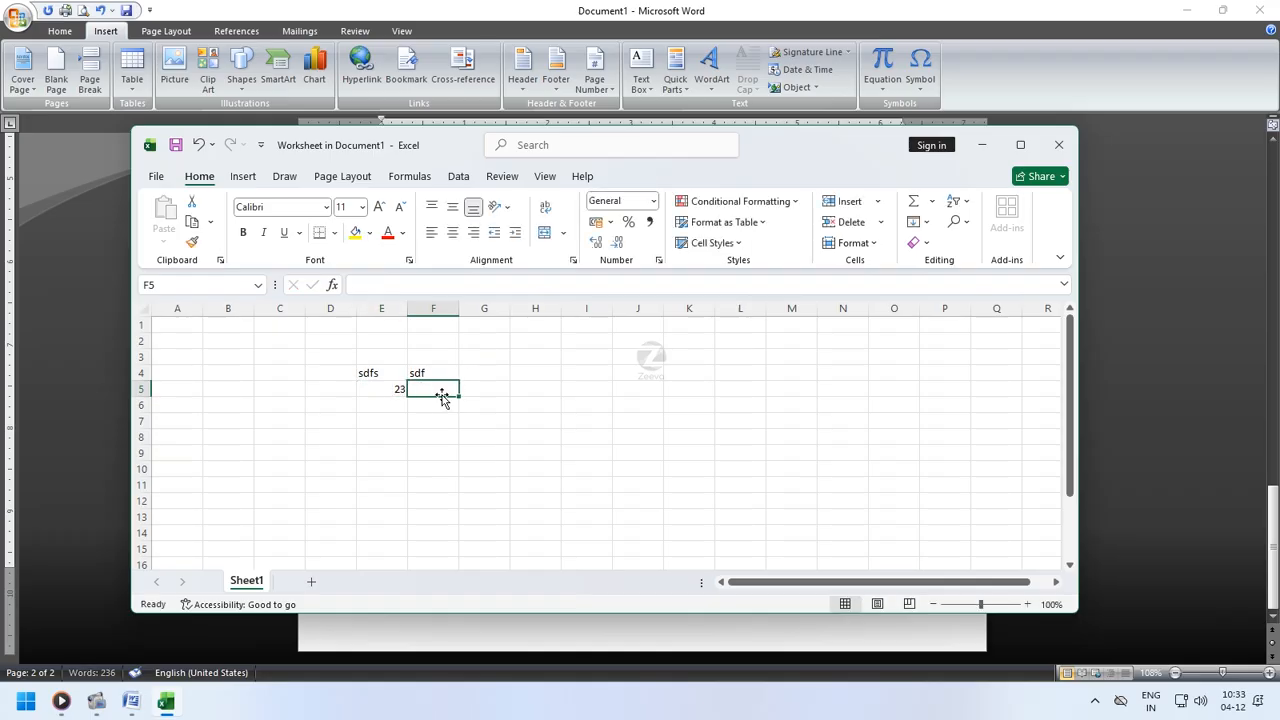
pyautogui.write('45')
pyautogui.click(490, 375)
pyautogui.write('34')
pyautogui.click(497, 390)
pyautogui.write('23')
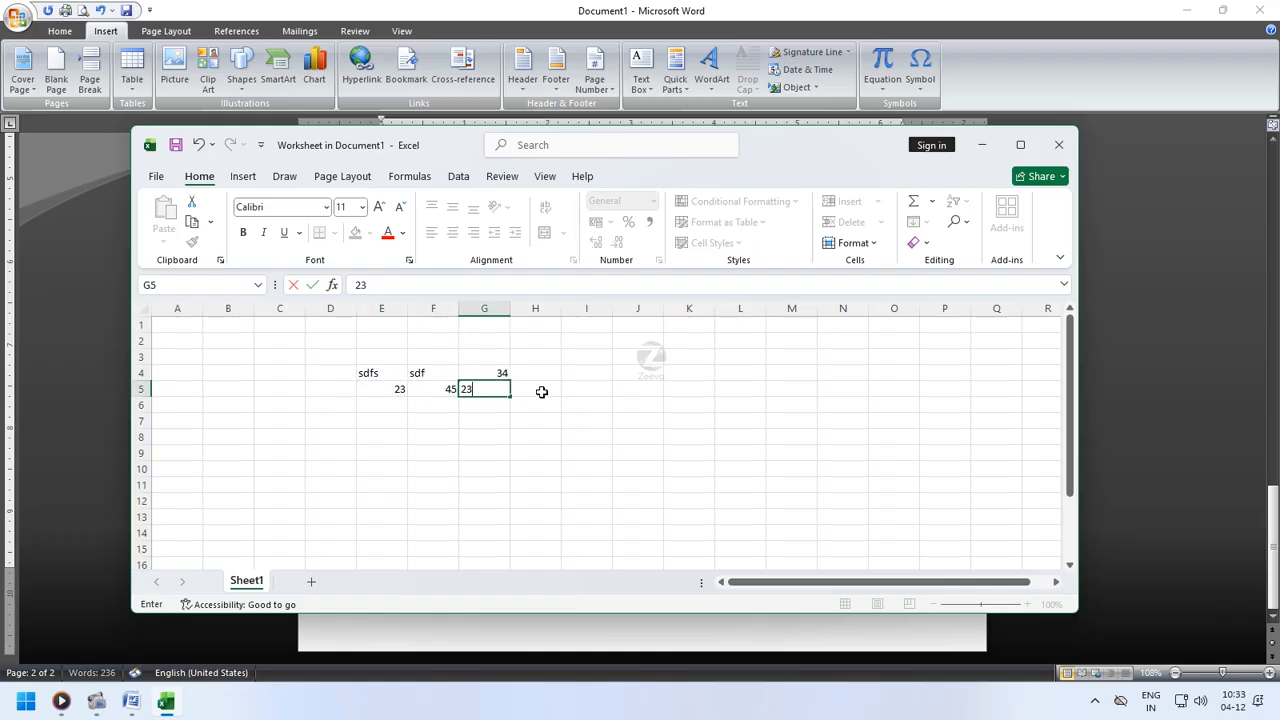
pyautogui.click(642, 420)
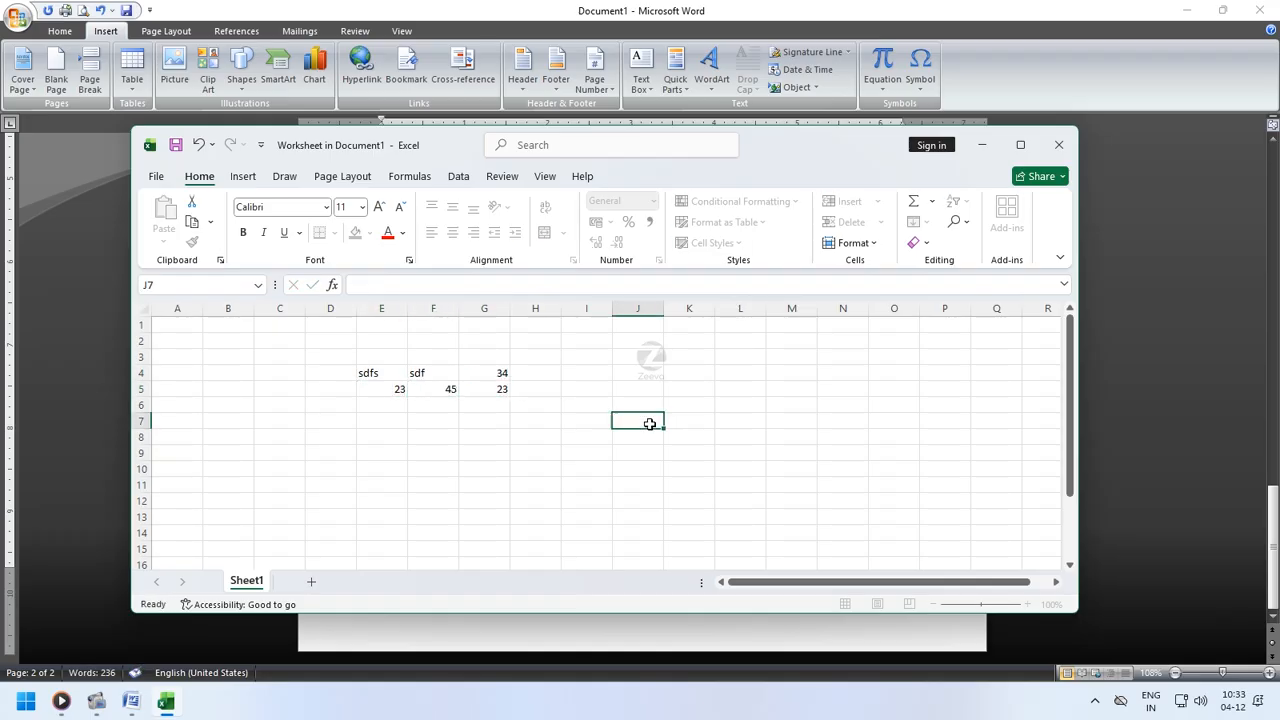
pyautogui.click(1059, 146)
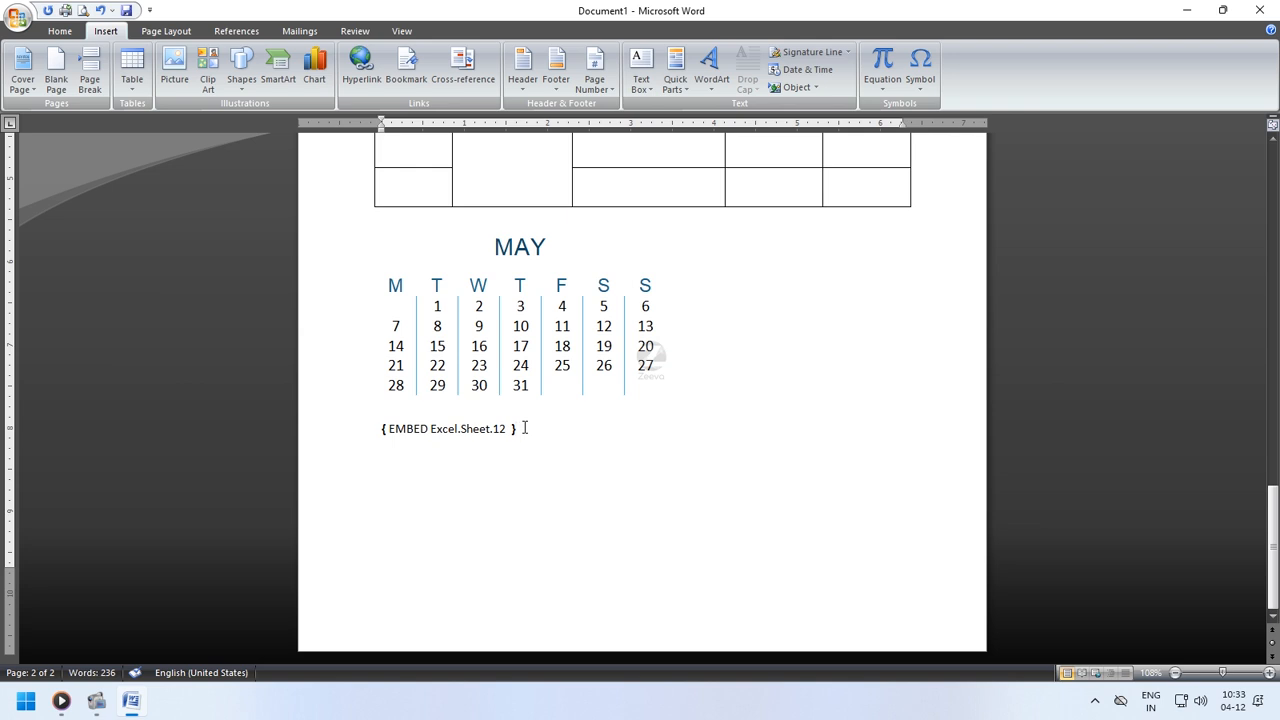
# - Preview the document in Print Preview and close the preview
pyautogui.click(84, 10)
pyautogui.click(571, 553)
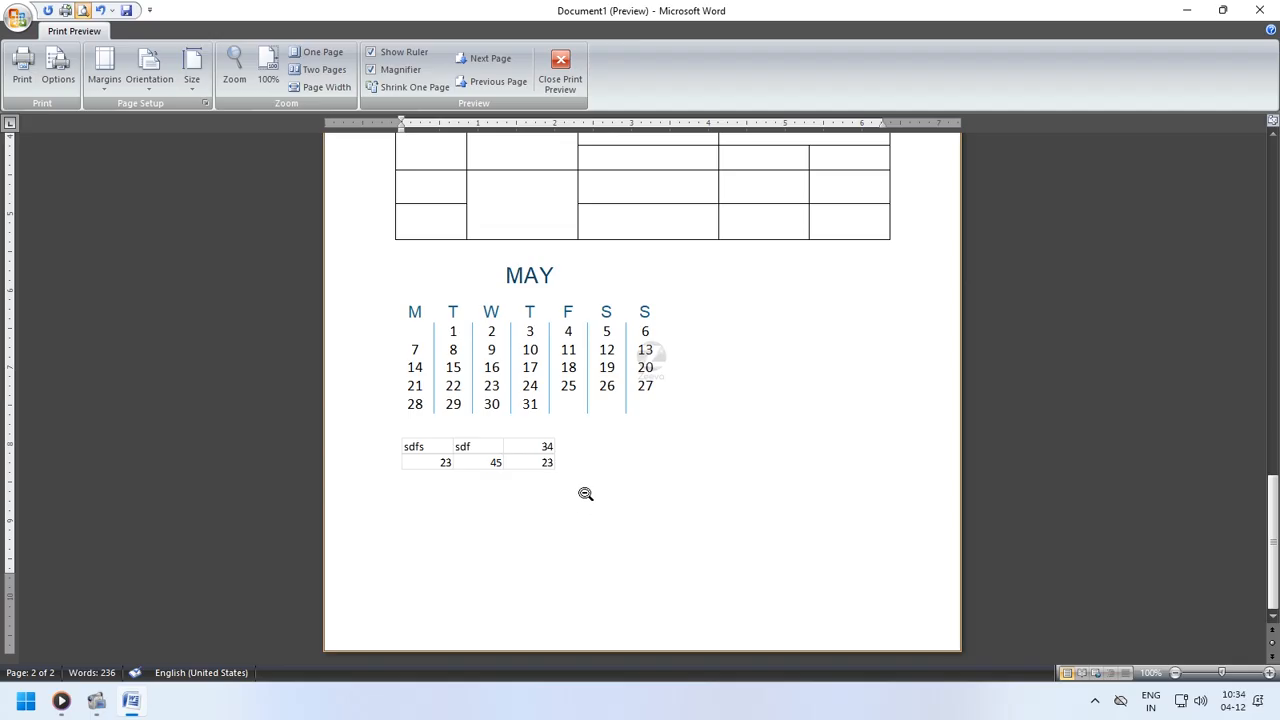
pyautogui.click(560, 70)
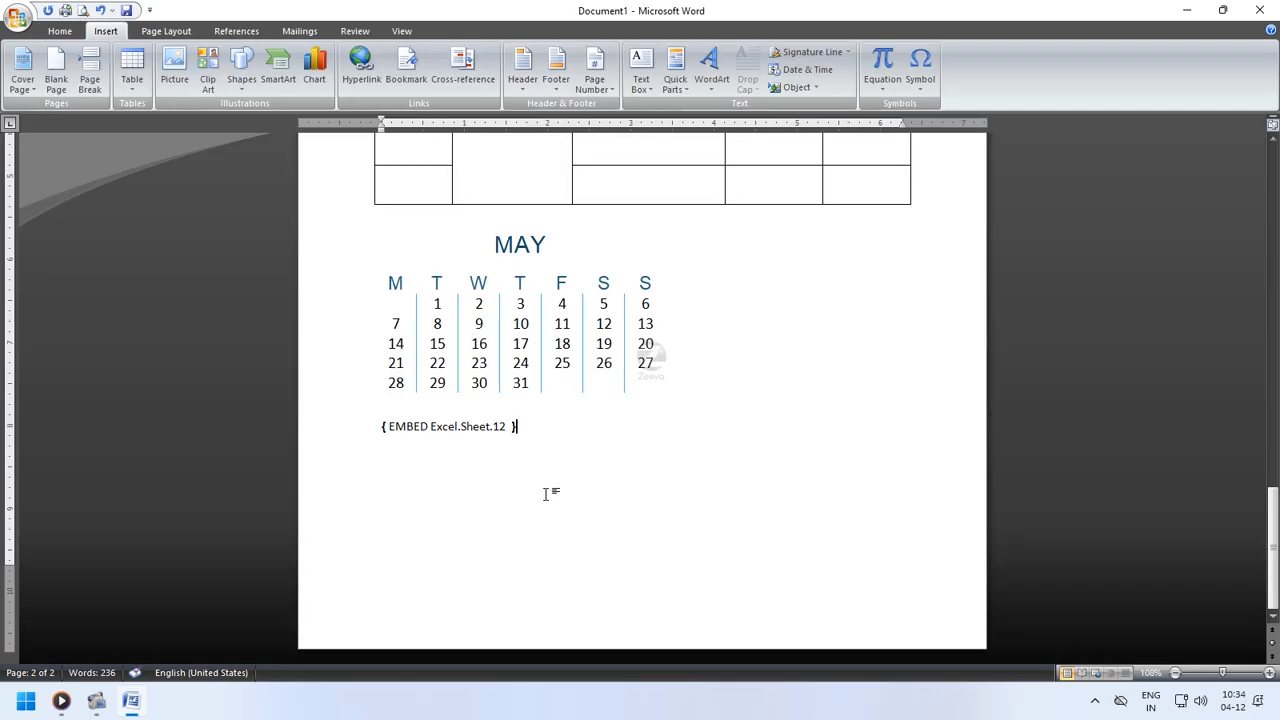
pyautogui.hotkey('ctrl', 'Return')
pyautogui.scroll(-6, 560, 465)
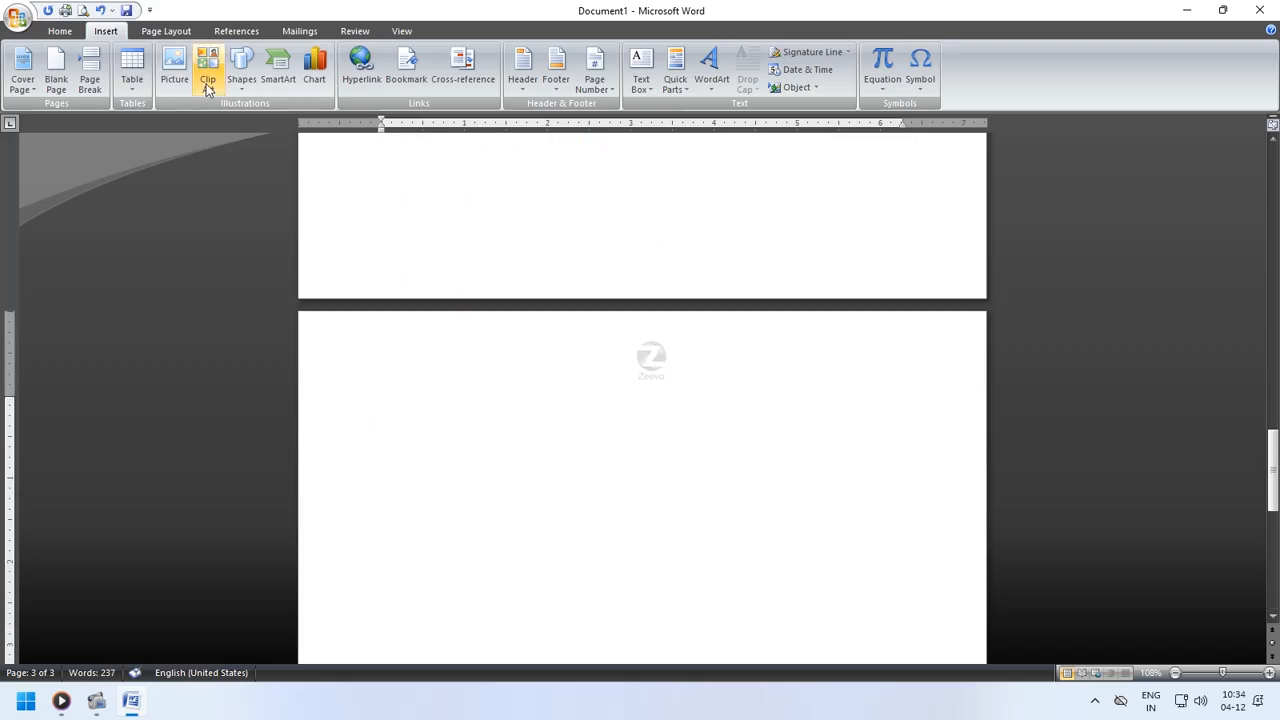
pyautogui.click(174, 72)
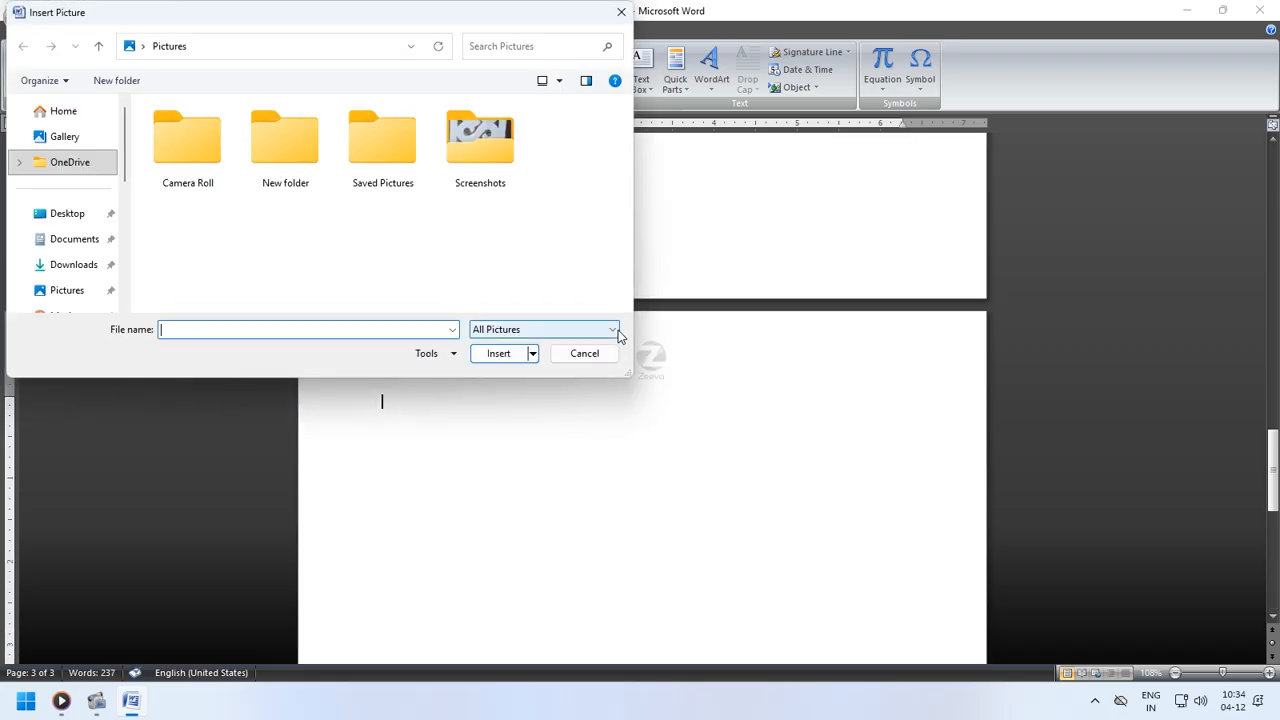
pyautogui.doubleClick(495, 175)
pyautogui.scroll(-8, 505, 200)
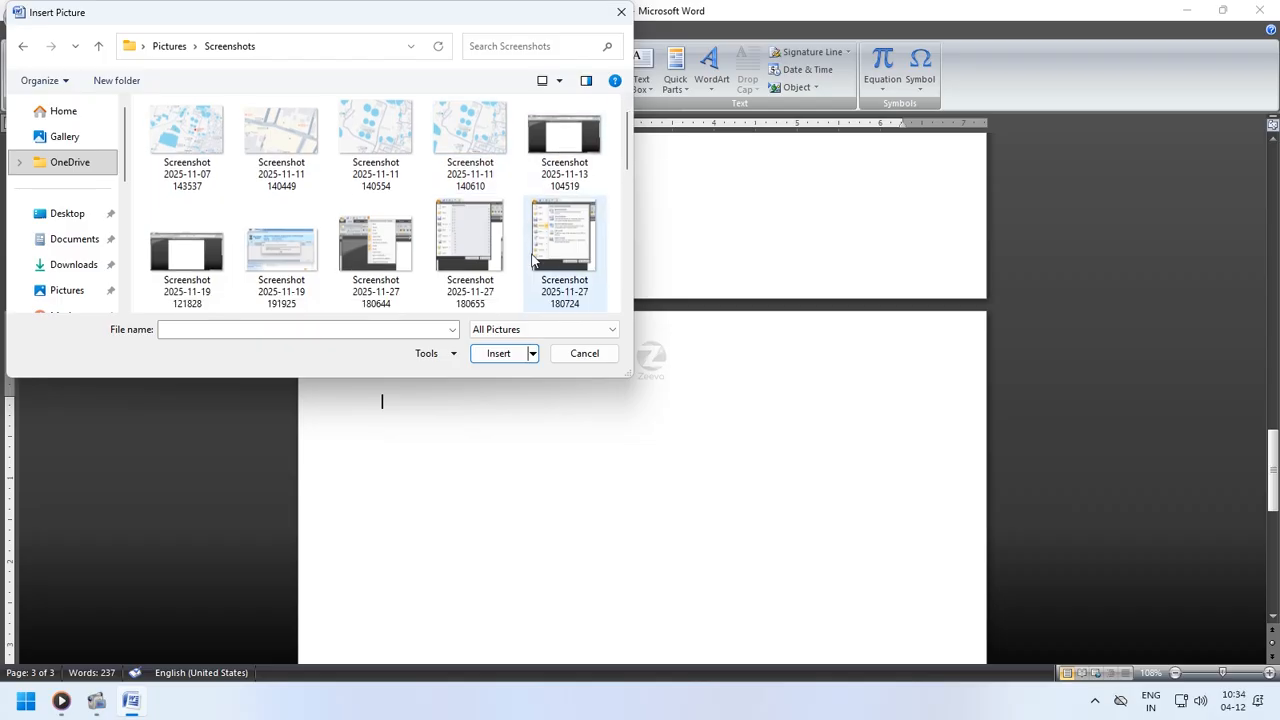
pyautogui.doubleClick(281, 240)
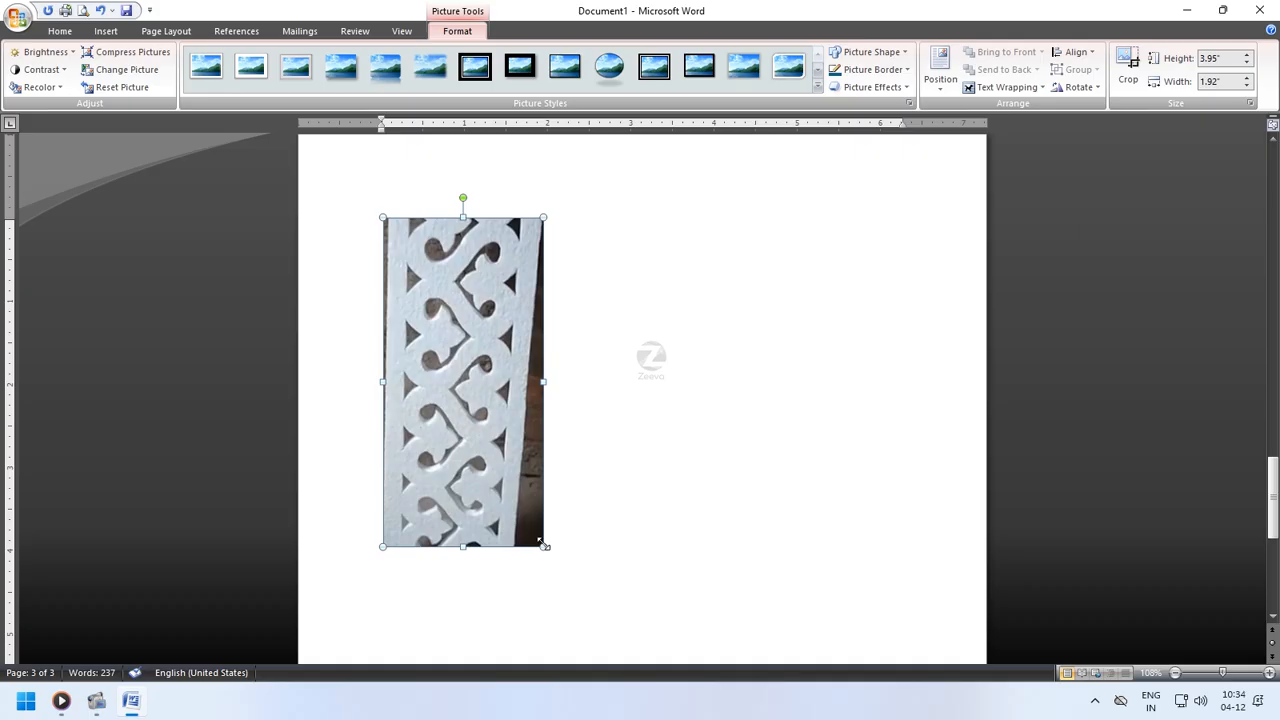
# - Crop the picture slightly from its lower-right corner using the Crop tool
pyautogui.moveTo(476, 371); pyautogui.dragTo(600, 375)
pyautogui.click(534, 370)
pyautogui.click(1128, 70)
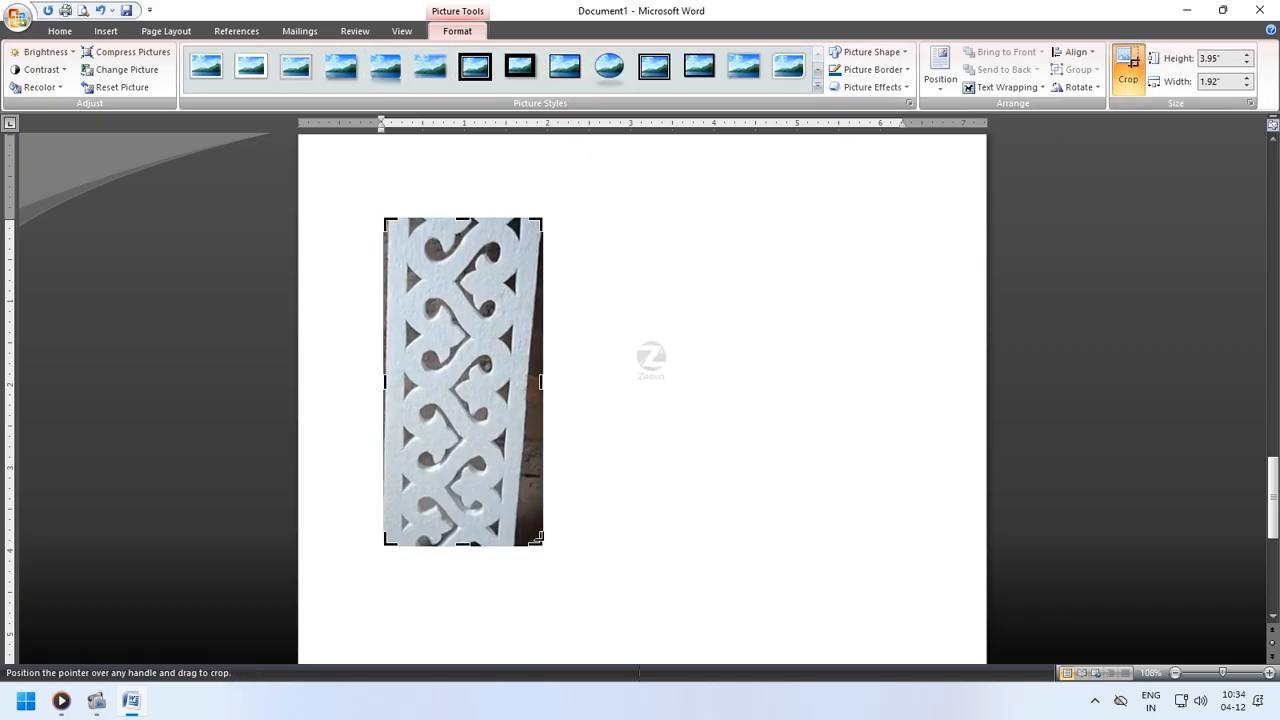
pyautogui.moveTo(540, 544); pyautogui.dragTo(521, 540)
pyautogui.click(573, 386)
pyautogui.click(492, 383)
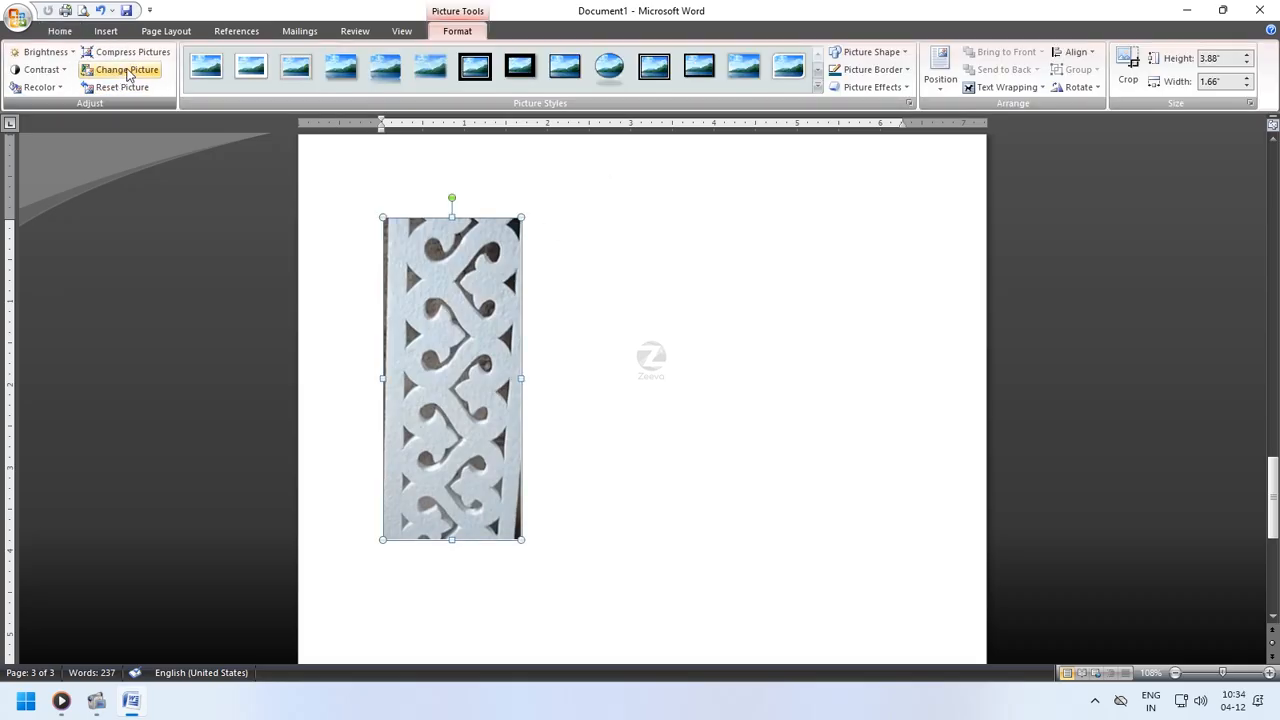
# - Add a blank line above the picture and resize it to about 2" by 0.85"
pyautogui.press('Return')
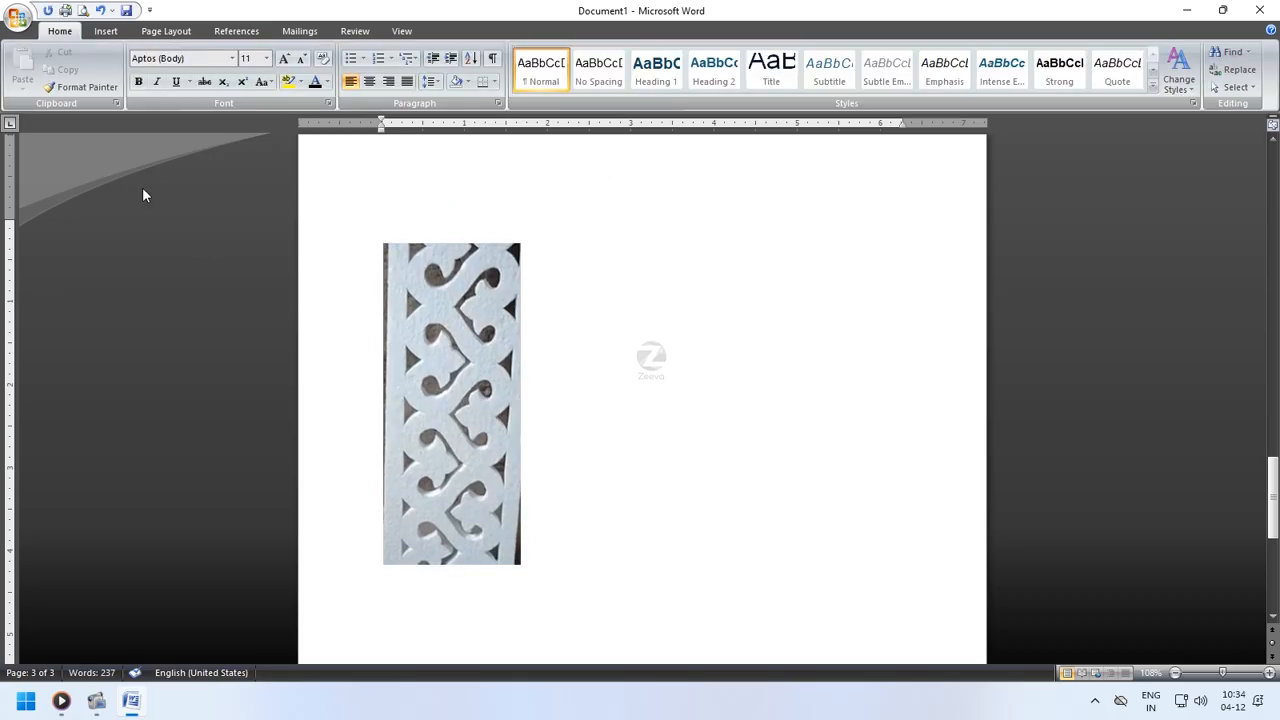
pyautogui.click(416, 268)
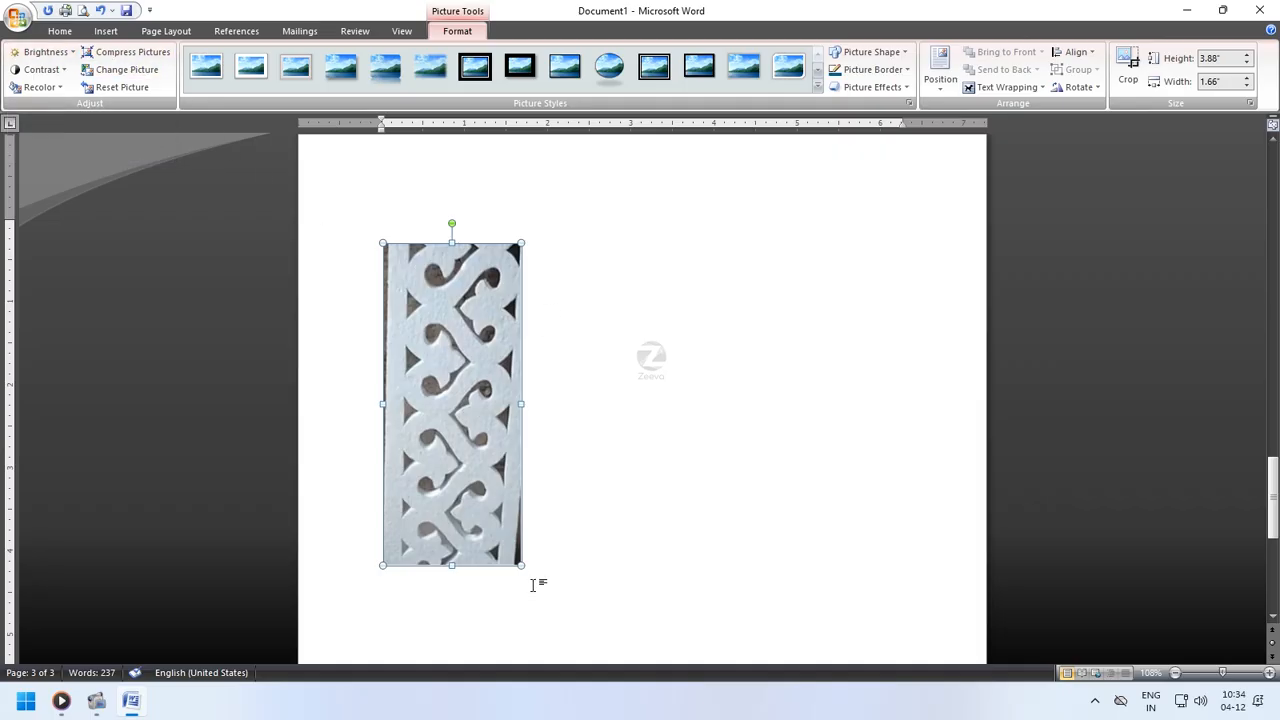
pyautogui.moveTo(521, 565); pyautogui.dragTo(455, 414)
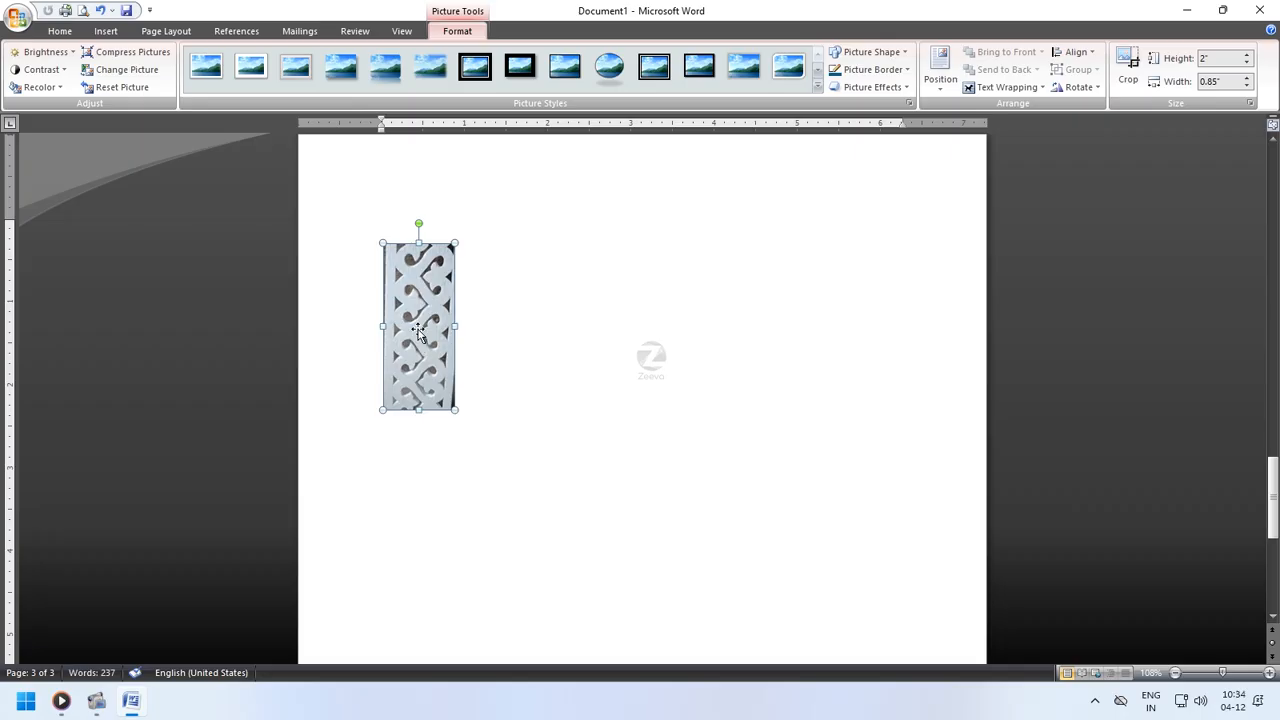
# - Set the picture's text wrapping to Through
pyautogui.scroll(2, 513, 497)
pyautogui.scroll(2, 513, 499)
pyautogui.moveTo(442, 541); pyautogui.dragTo(554, 213)
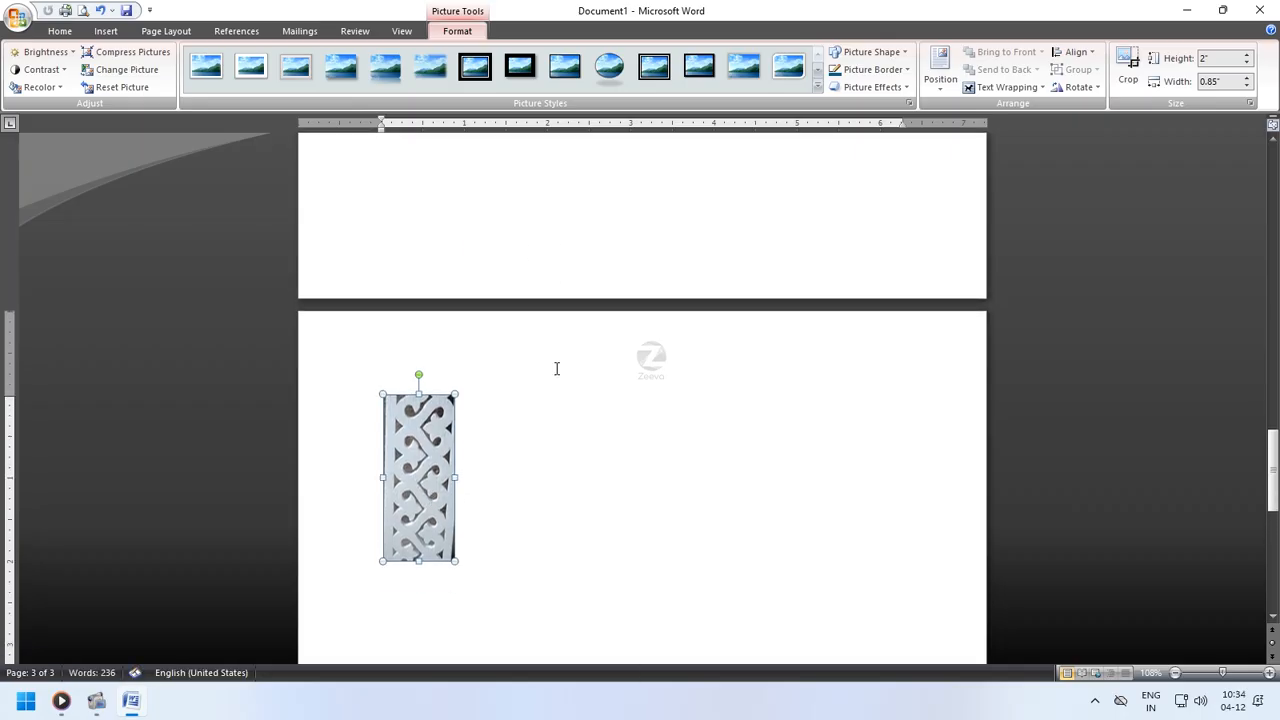
pyautogui.scroll(1, 556, 370)
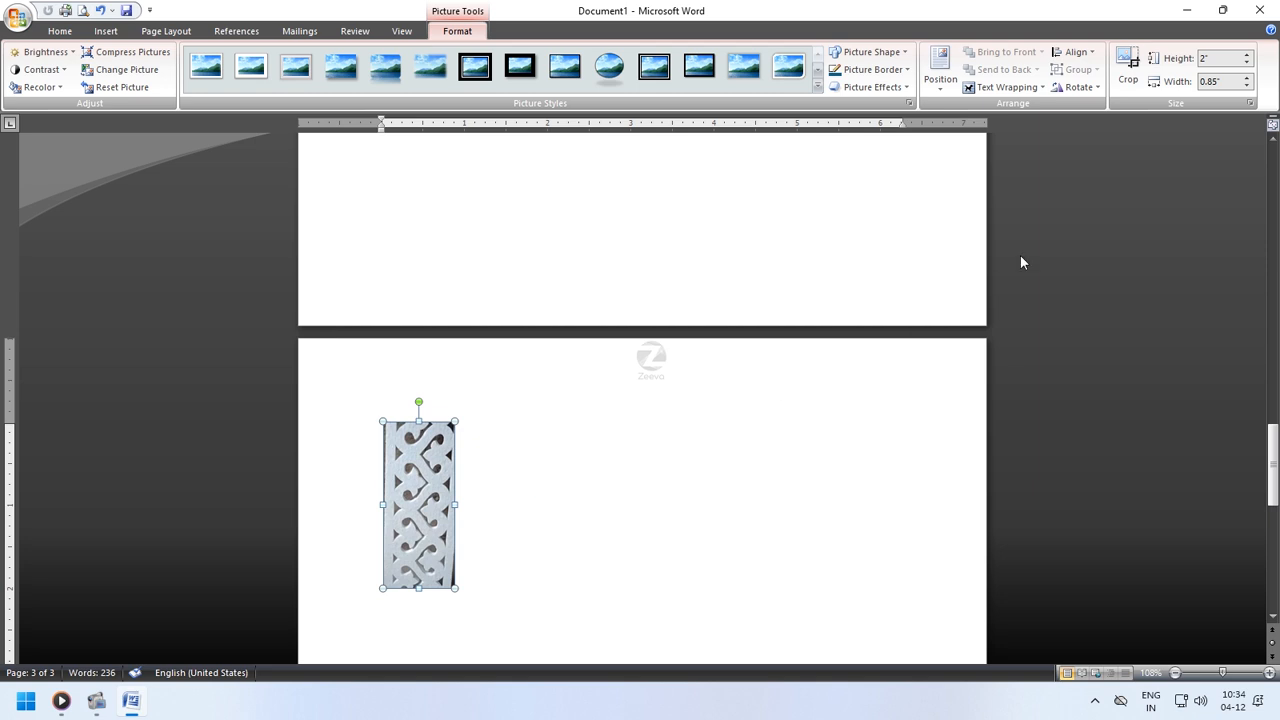
pyautogui.click(992, 91)
pyautogui.click(1005, 215)
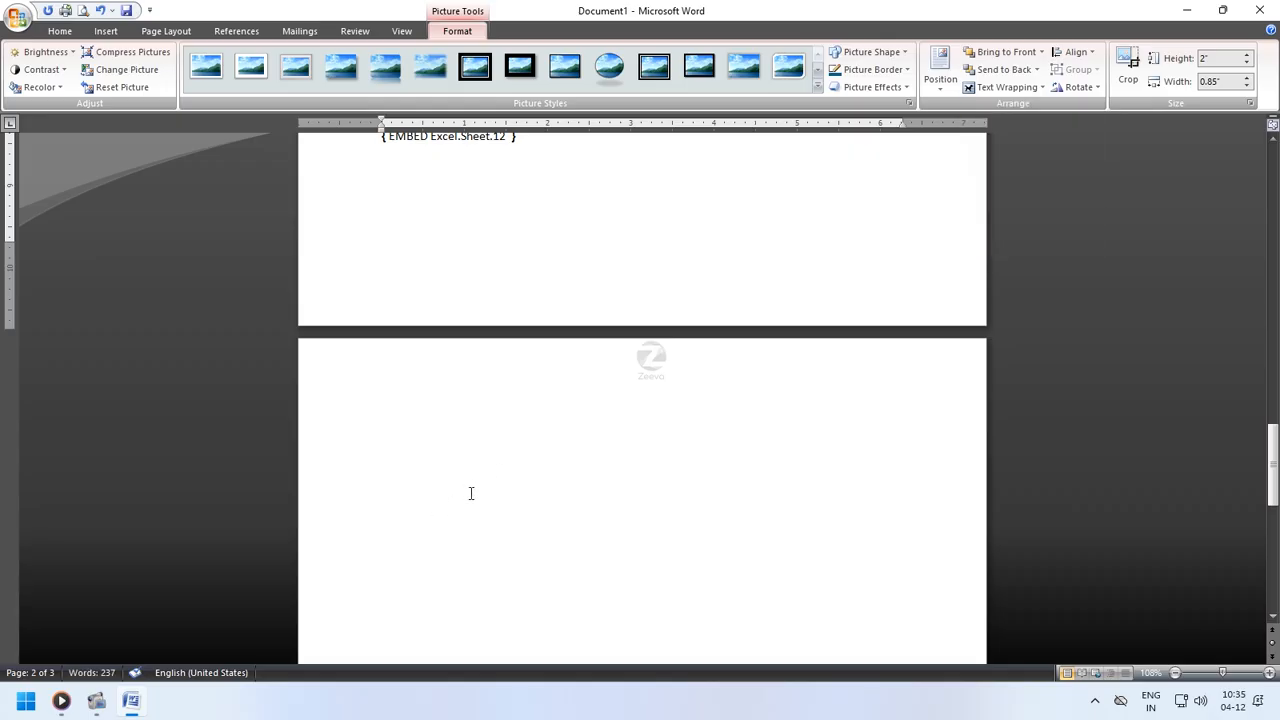
# - Move the picture into the middle of the body text on page 2
pyautogui.scroll(4, 468, 505)
pyautogui.scroll(-3, 463, 529)
pyautogui.keyDown('ctrl'); pyautogui.scroll(-7, 467, 532); pyautogui.keyUp('ctrl')
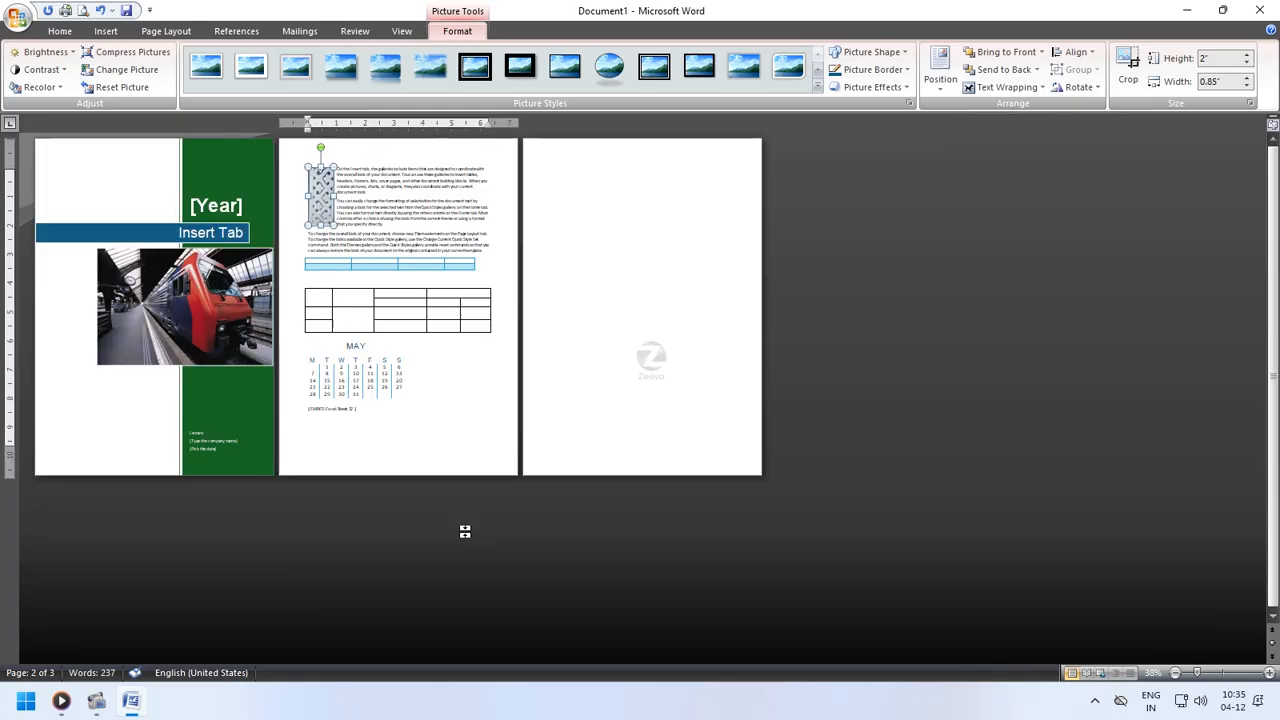
pyautogui.keyDown('ctrl'); pyautogui.scroll(5, 463, 531); pyautogui.keyUp('ctrl')
pyautogui.moveTo(763, 276); pyautogui.dragTo(928, 322)
pyautogui.keyDown('ctrl'); pyautogui.scroll(-3, 920, 327); pyautogui.keyUp('ctrl')
pyautogui.keyDown('ctrl'); pyautogui.scroll(6, 920, 327); pyautogui.keyUp('ctrl')
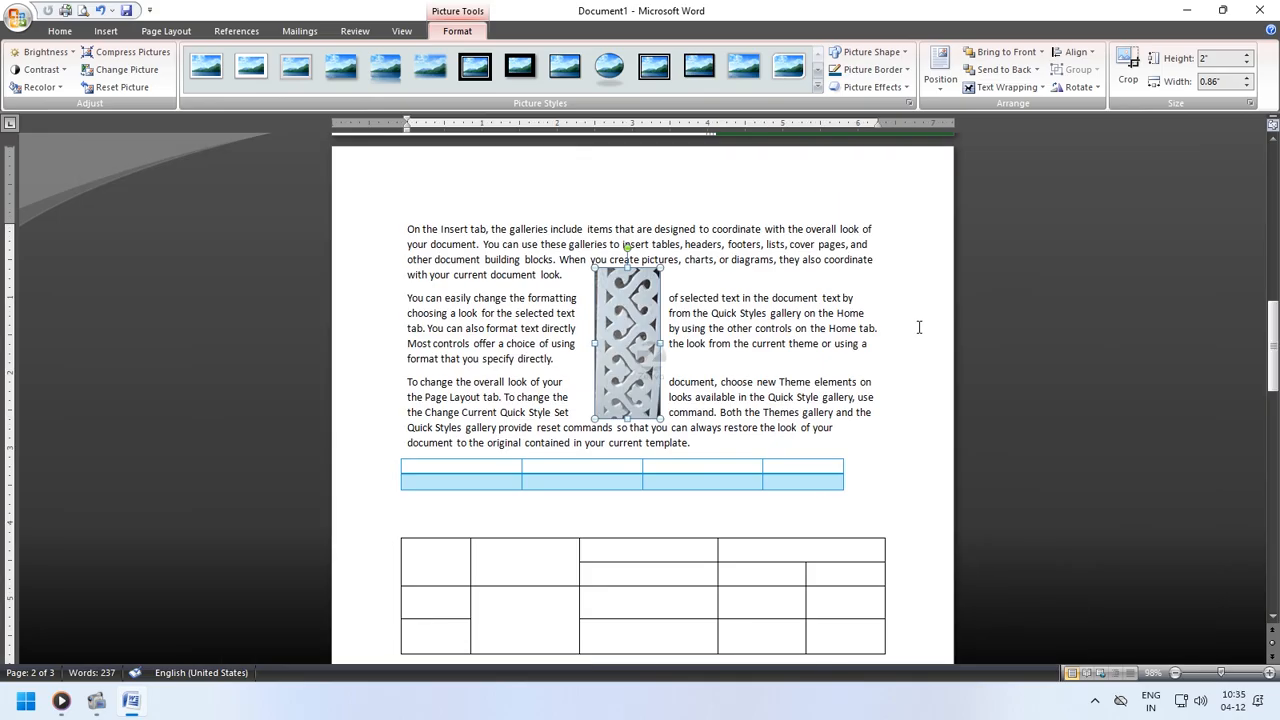
pyautogui.moveTo(617, 387); pyautogui.dragTo(675, 378)
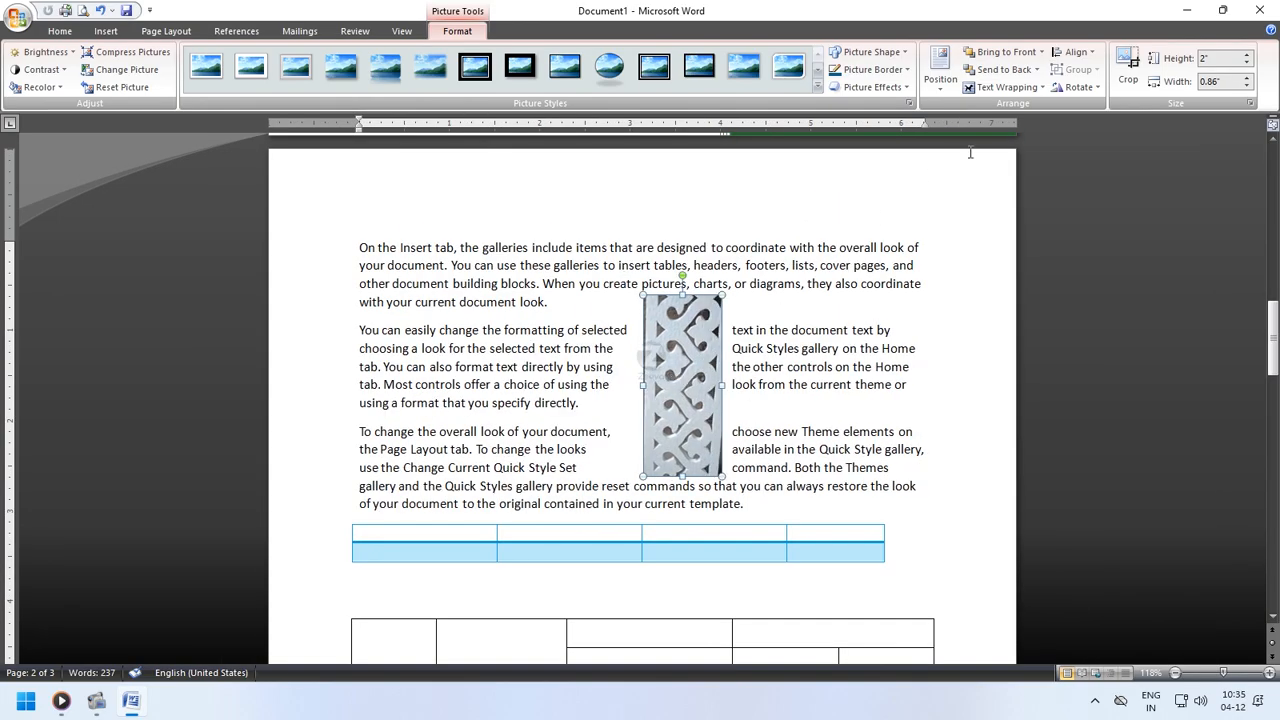
# - Set the picture's text wrapping to Behind Text and shift it slightly up and left
pyautogui.click(1005, 87)
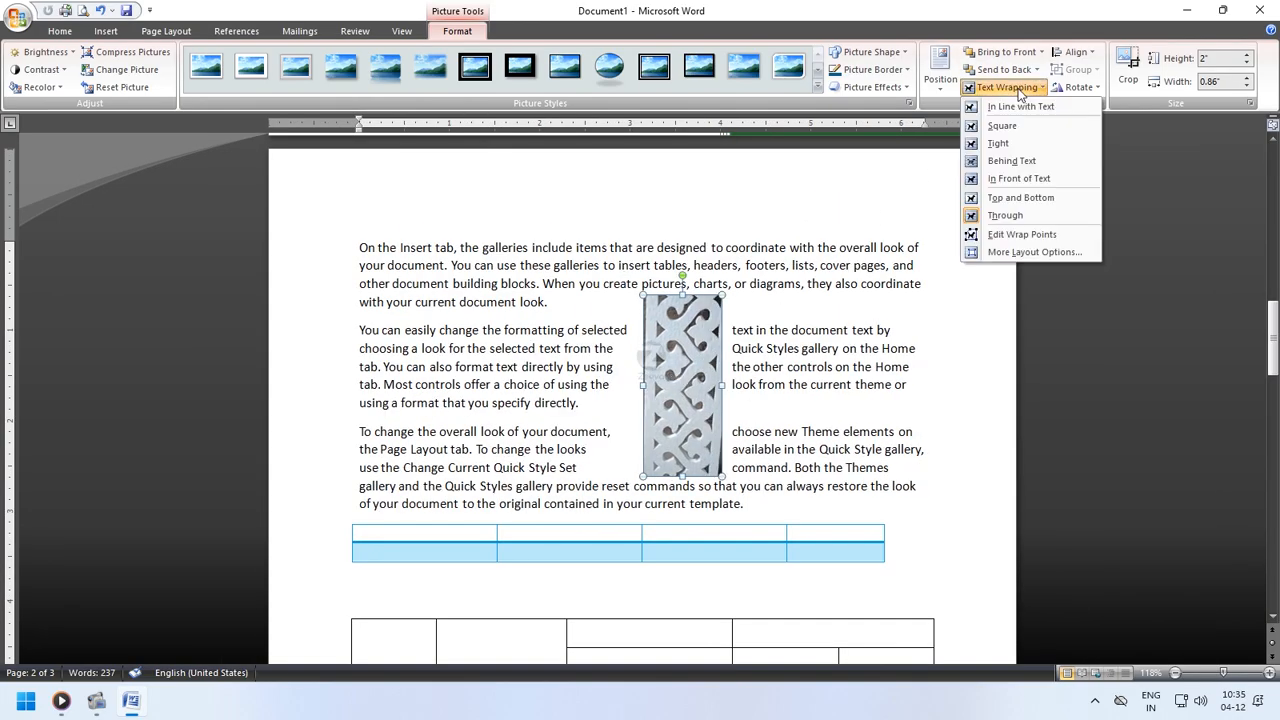
pyautogui.click(1026, 166)
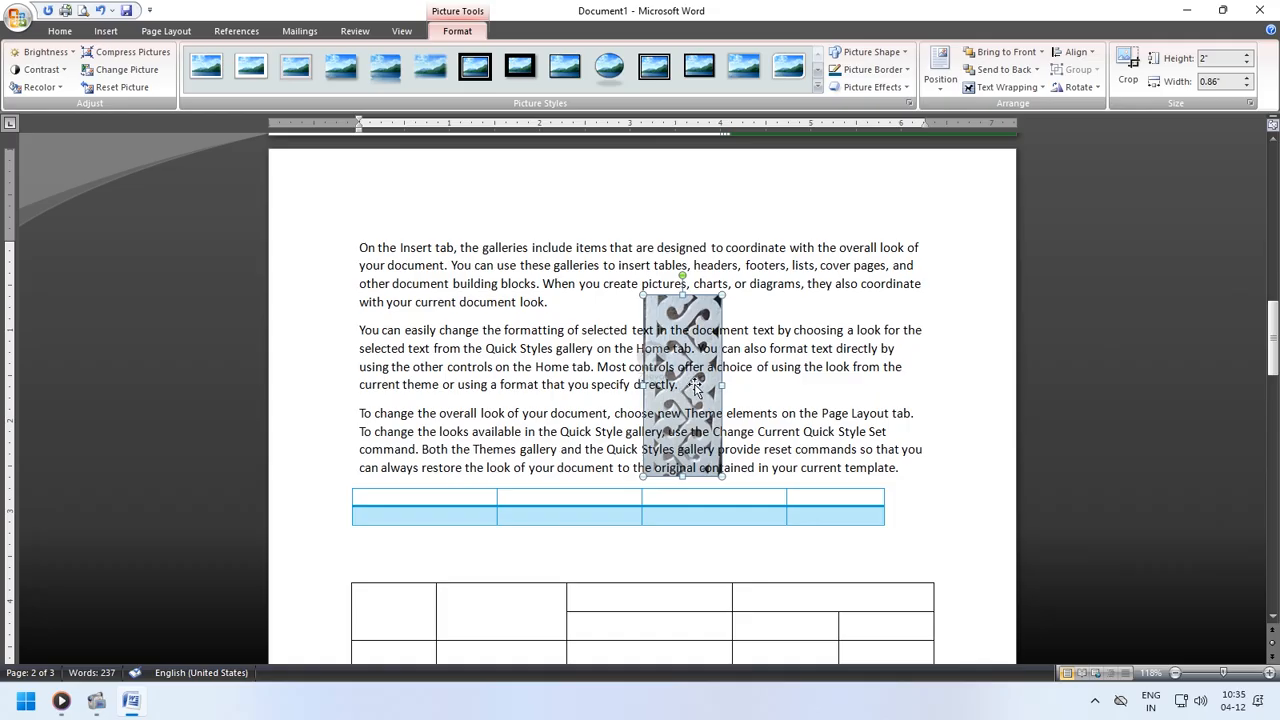
pyautogui.moveTo(695, 388); pyautogui.dragTo(672, 361)
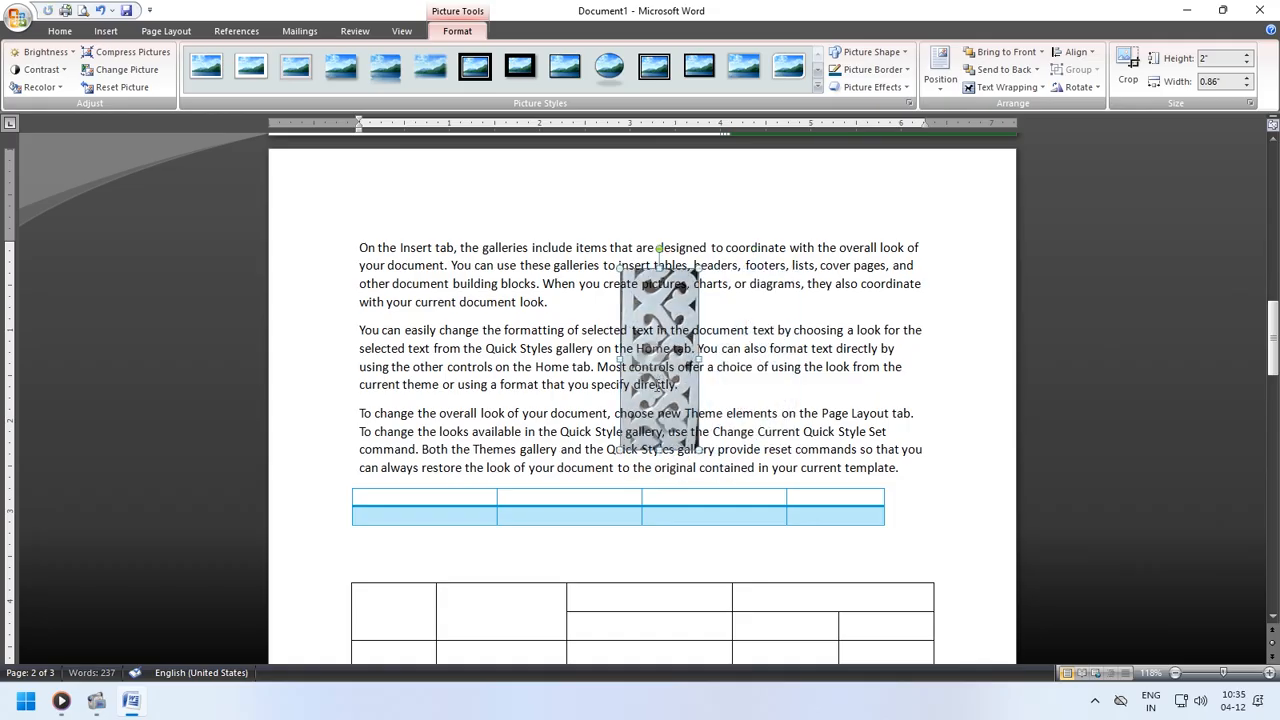
# - Move the picture to the right and set its text wrapping to Square
pyautogui.doubleClick(656, 386)
pyautogui.moveTo(687, 316); pyautogui.dragTo(752, 314)
pyautogui.click(1005, 87)
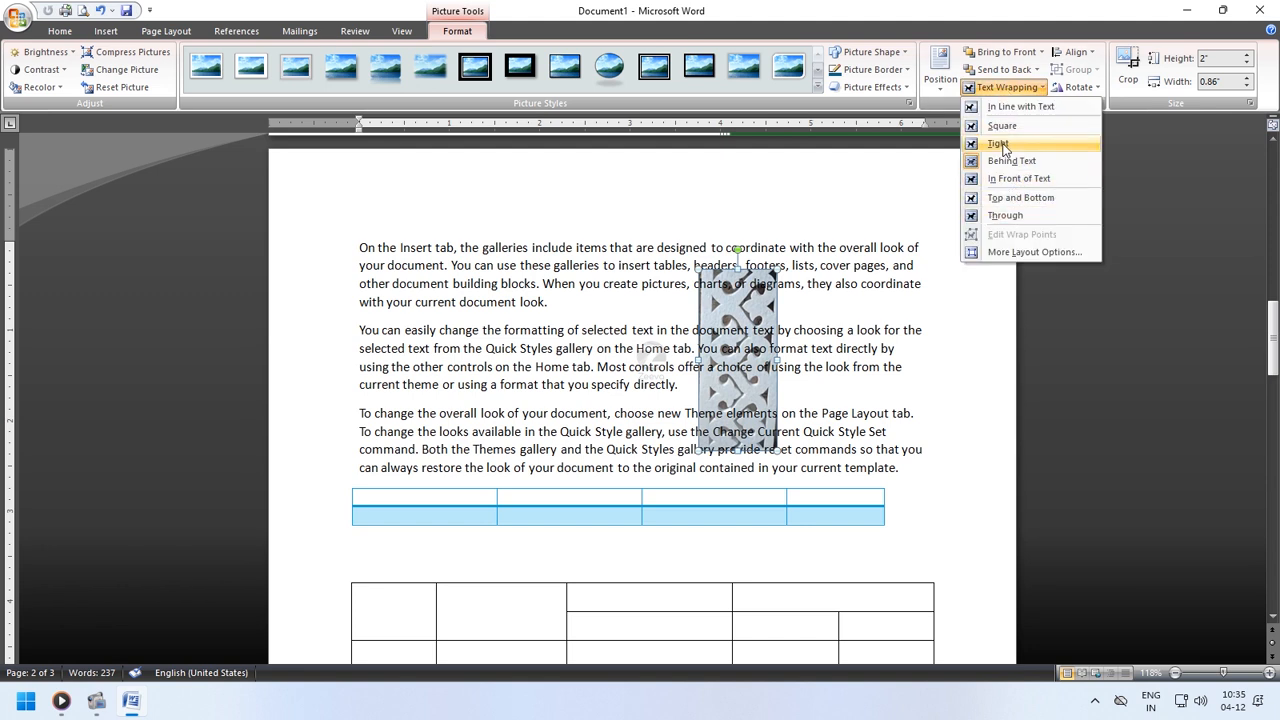
pyautogui.click(1001, 126)
# - Reposition the picture slightly left and rotate it a little clockwise
pyautogui.moveTo(780, 333); pyautogui.dragTo(725, 341)
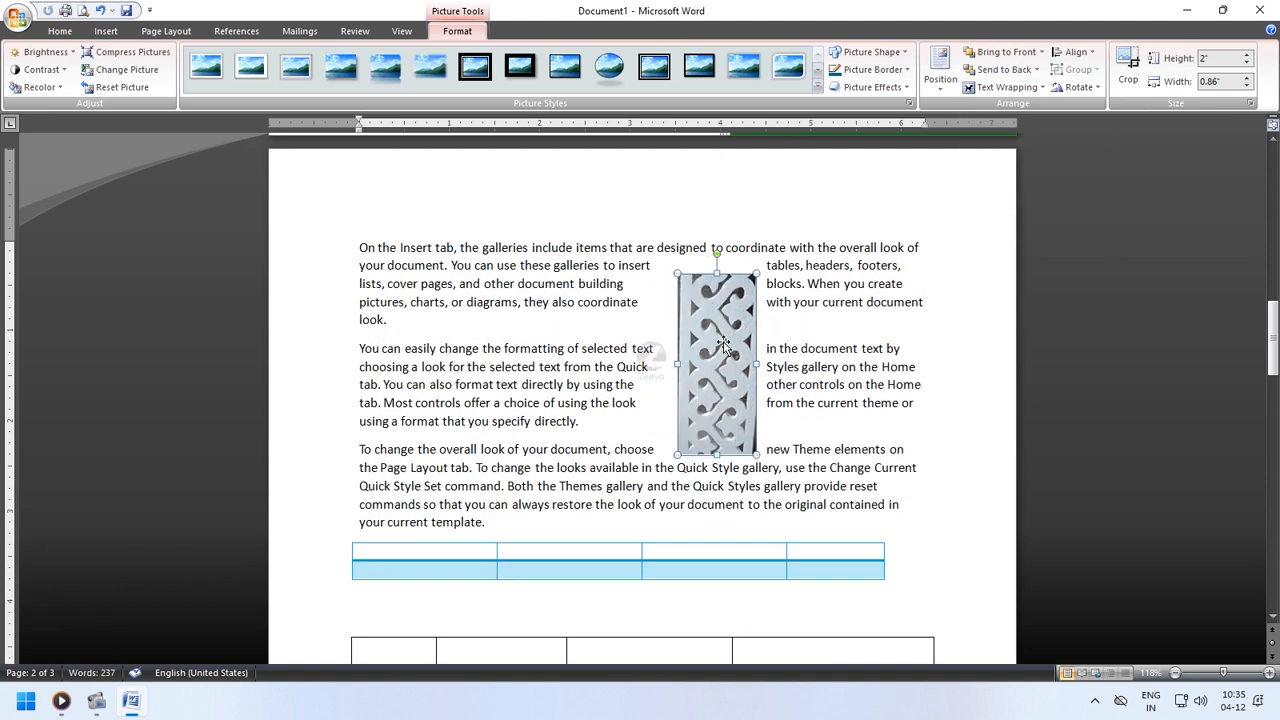
pyautogui.moveTo(716, 256); pyautogui.dragTo(745, 259)
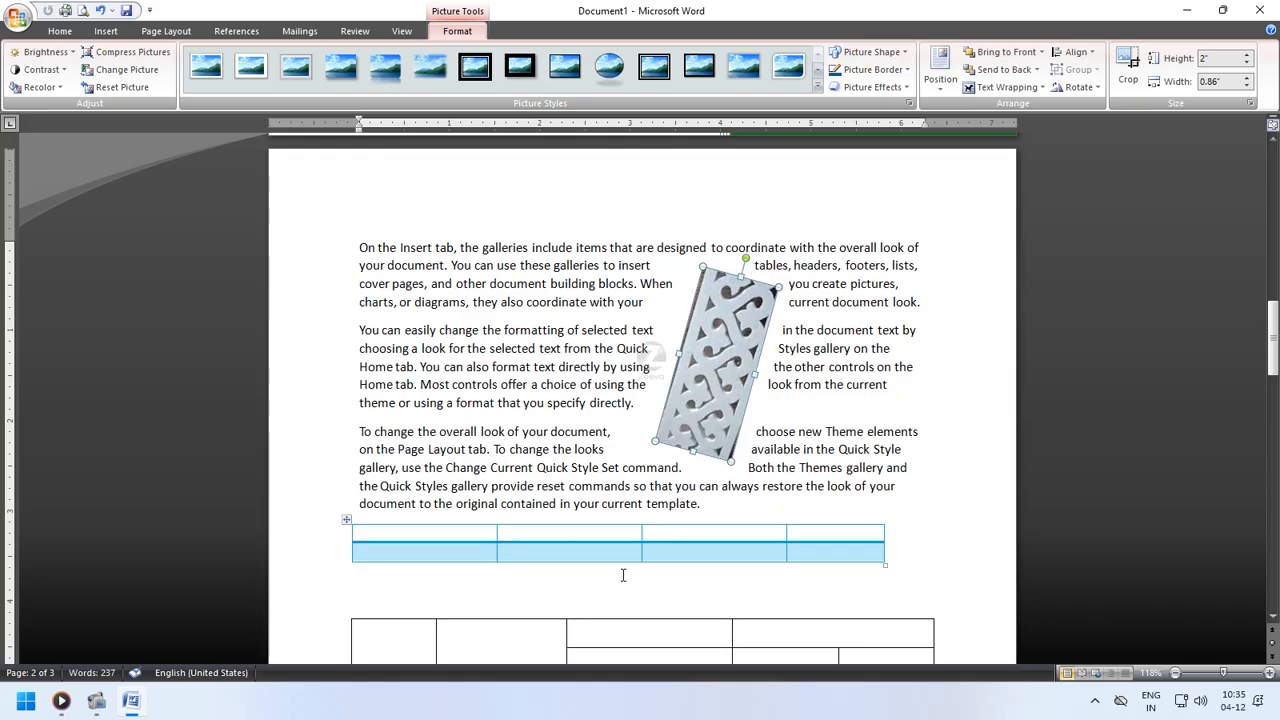
# - Open the Clip Art pane with the cursor at the top of page 3 and insert the green race-car clip
pyautogui.scroll(-12, 622, 575)
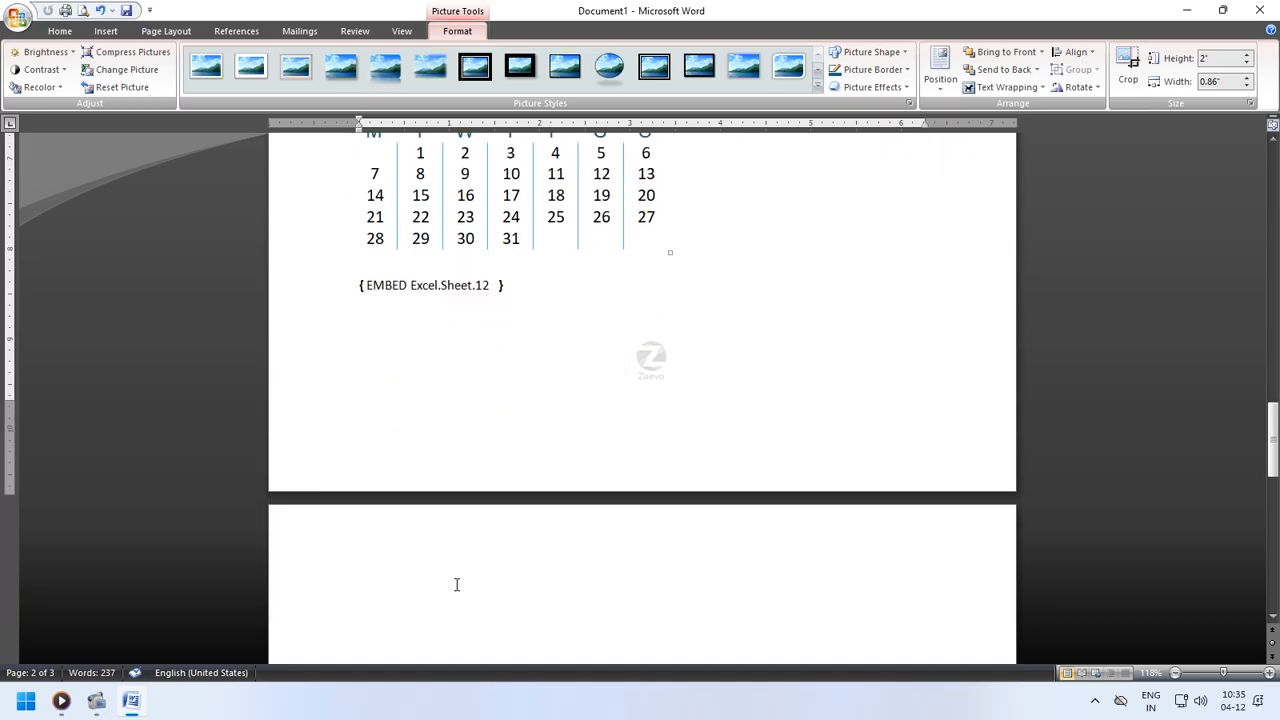
pyautogui.click(456, 584)
pyautogui.click(105, 31)
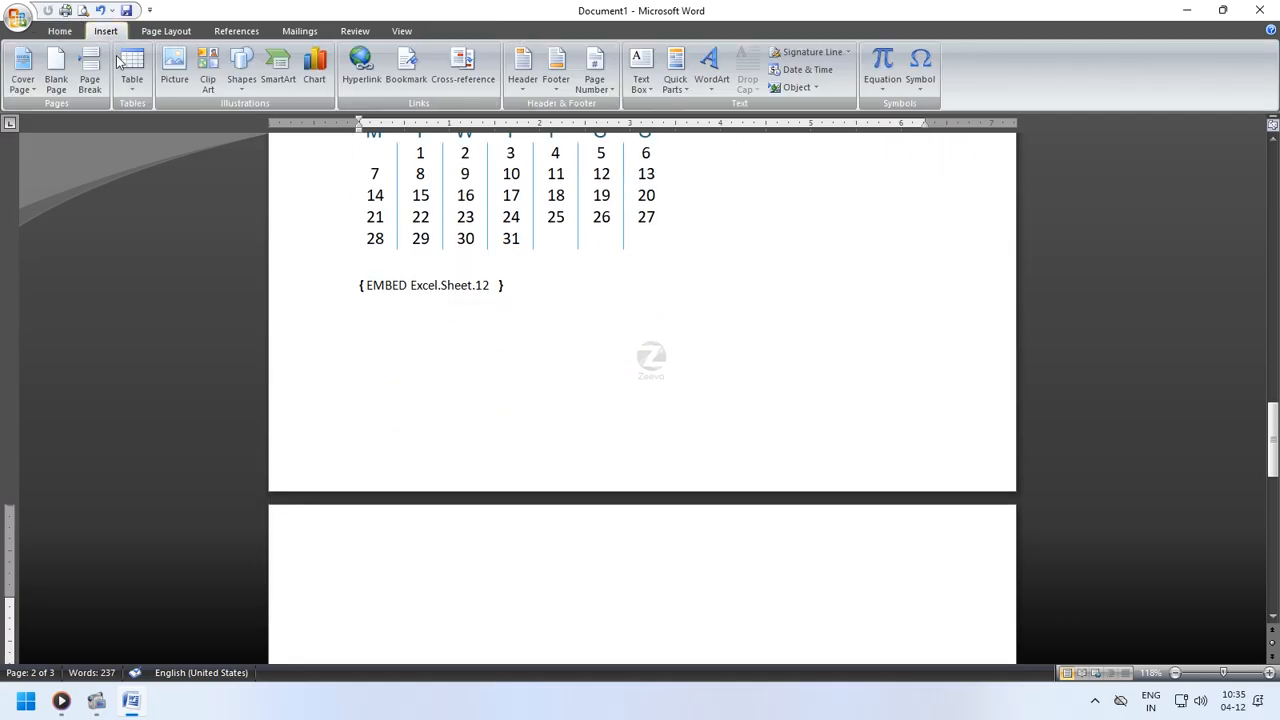
pyautogui.click(208, 88)
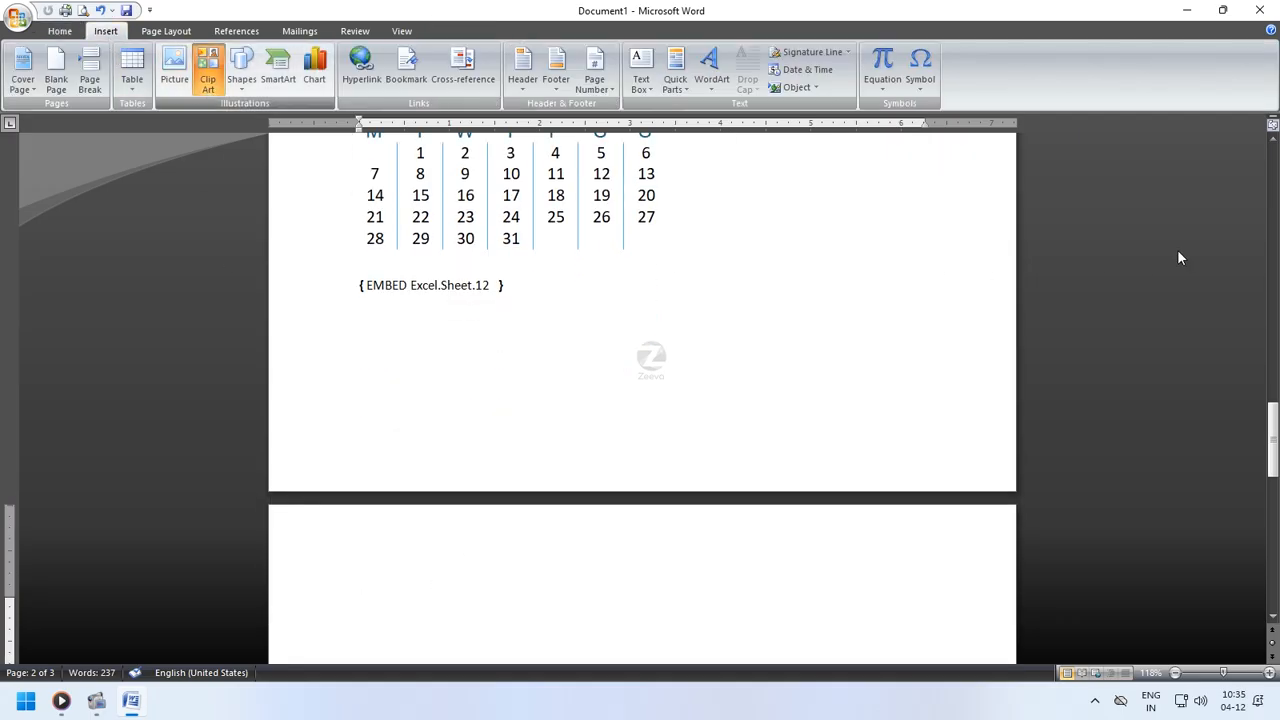
pyautogui.click(1160, 158)
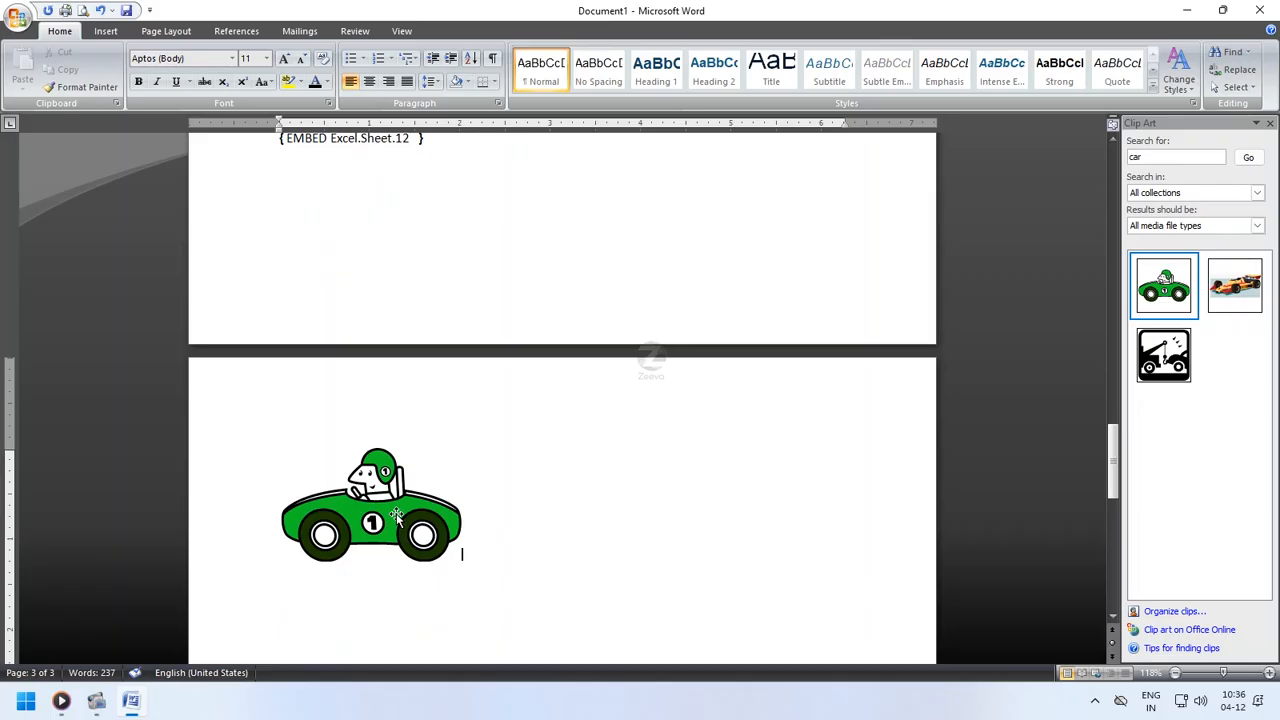
# - Delete the car clip and drag the green car from the Clip Art pane back onto page 3
pyautogui.click(401, 516)
pyautogui.press('Delete')
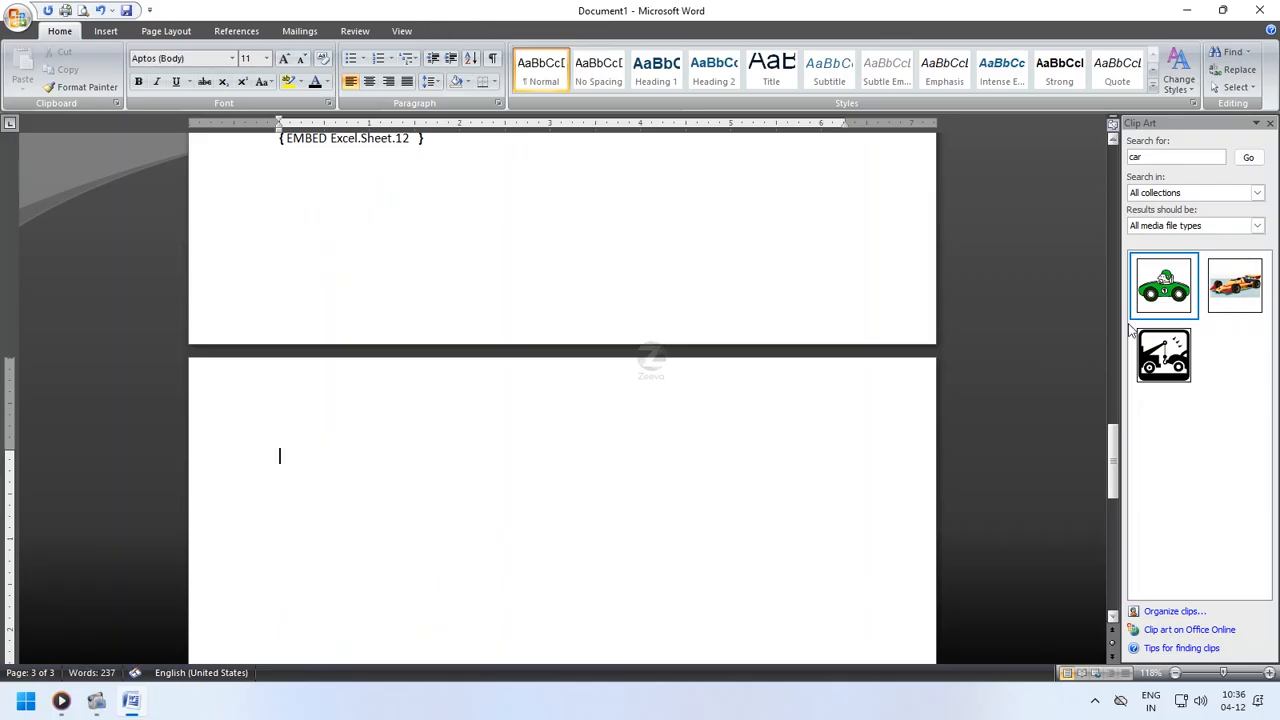
pyautogui.moveTo(1163, 290); pyautogui.dragTo(566, 527)
pyautogui.scroll(-2, 451, 549)
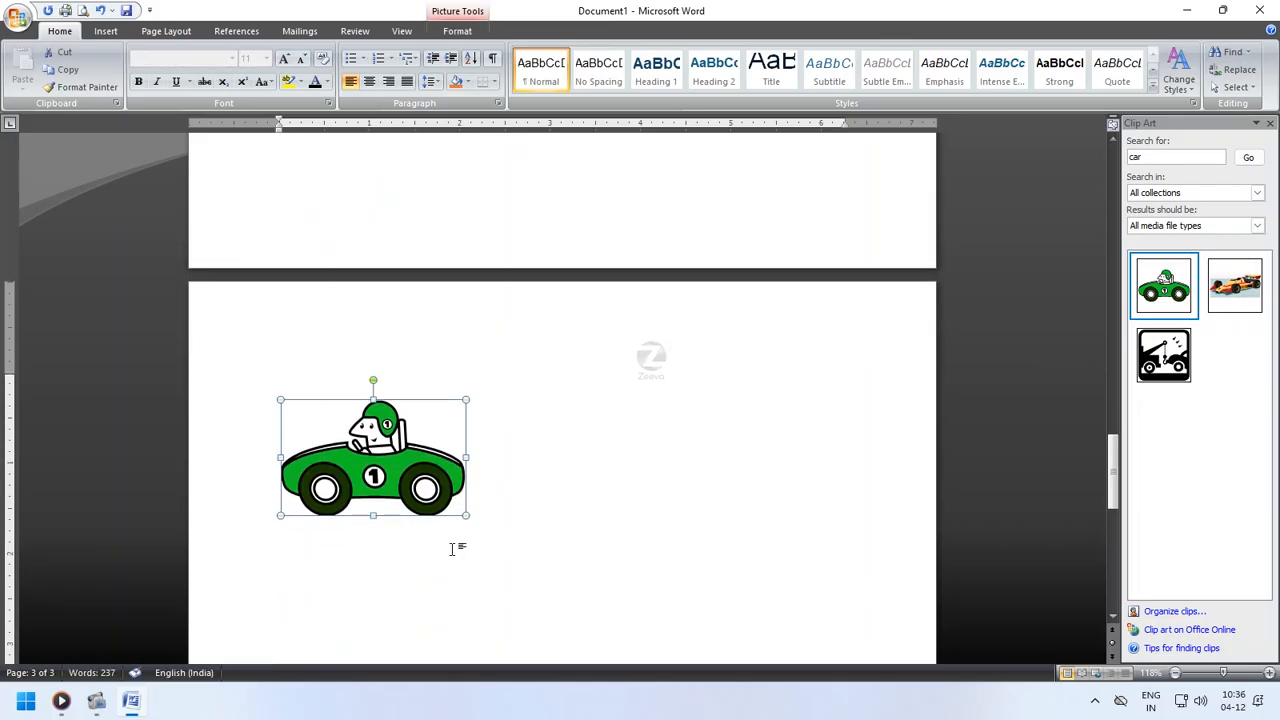
# - Close the Clip Art pane
pyautogui.scroll(-1, 465, 528)
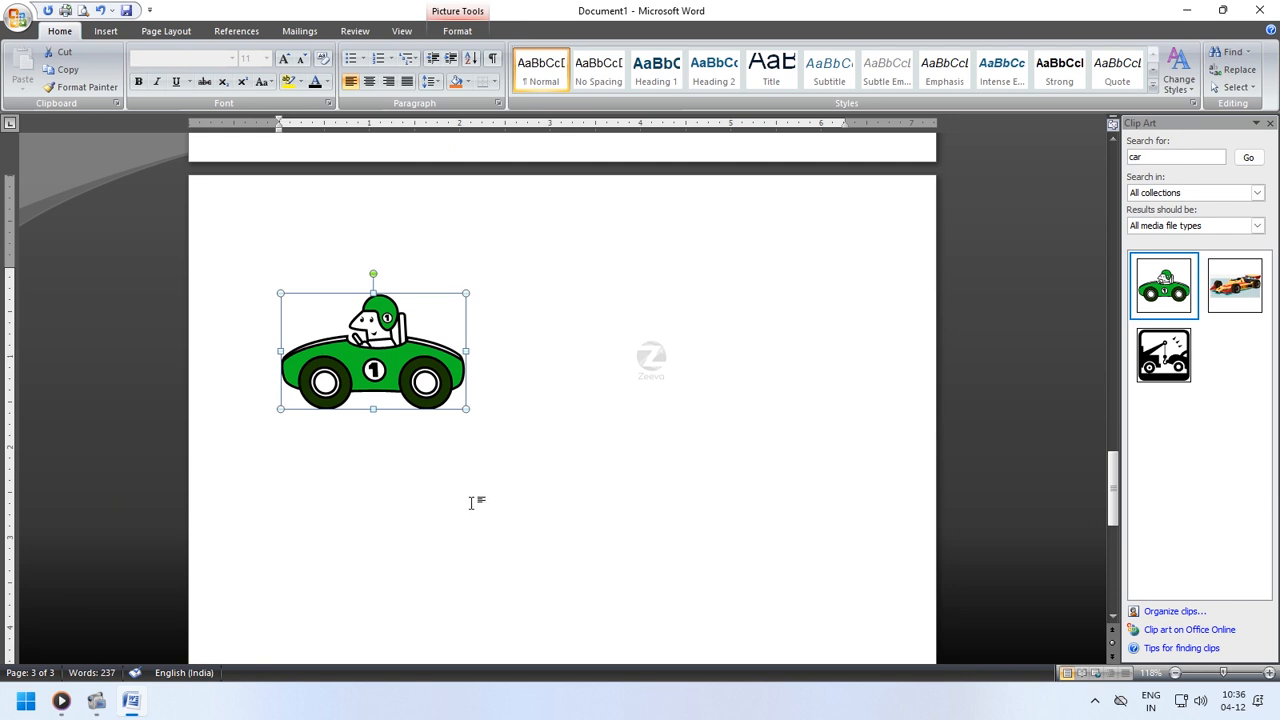
pyautogui.scroll(-1, 471, 500)
pyautogui.scroll(1, 478, 486)
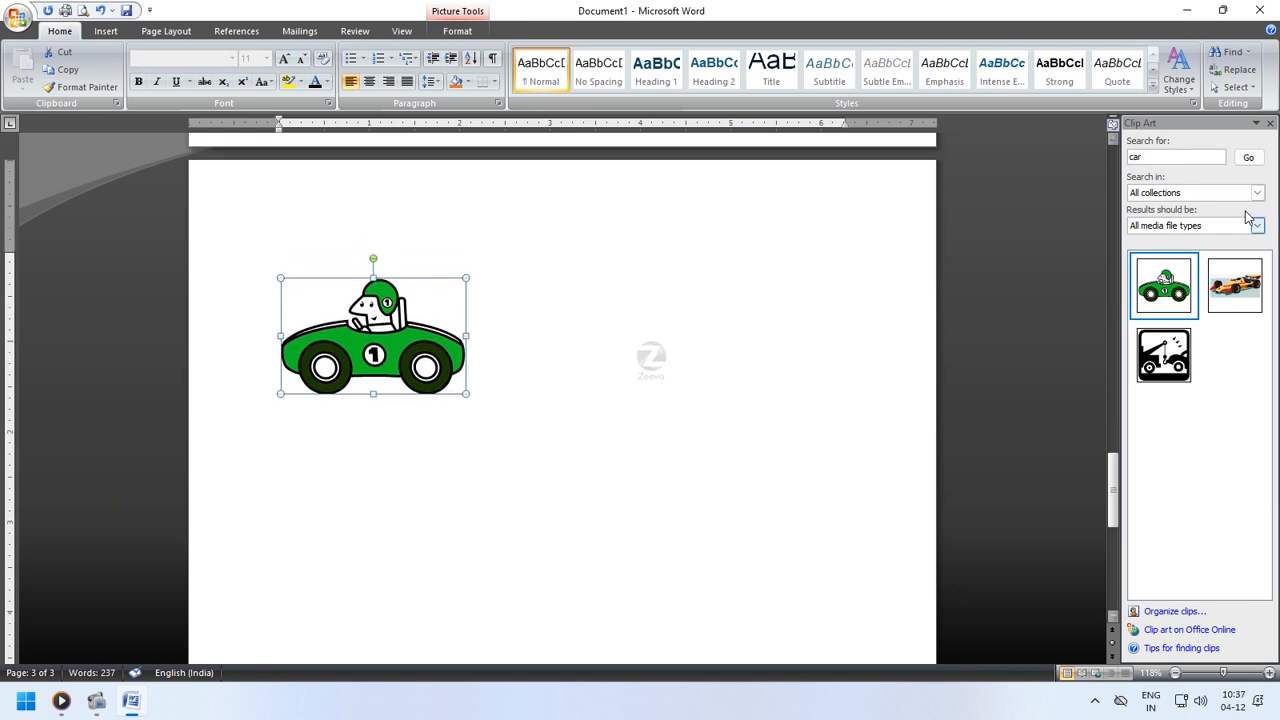
pyautogui.click(1176, 160)
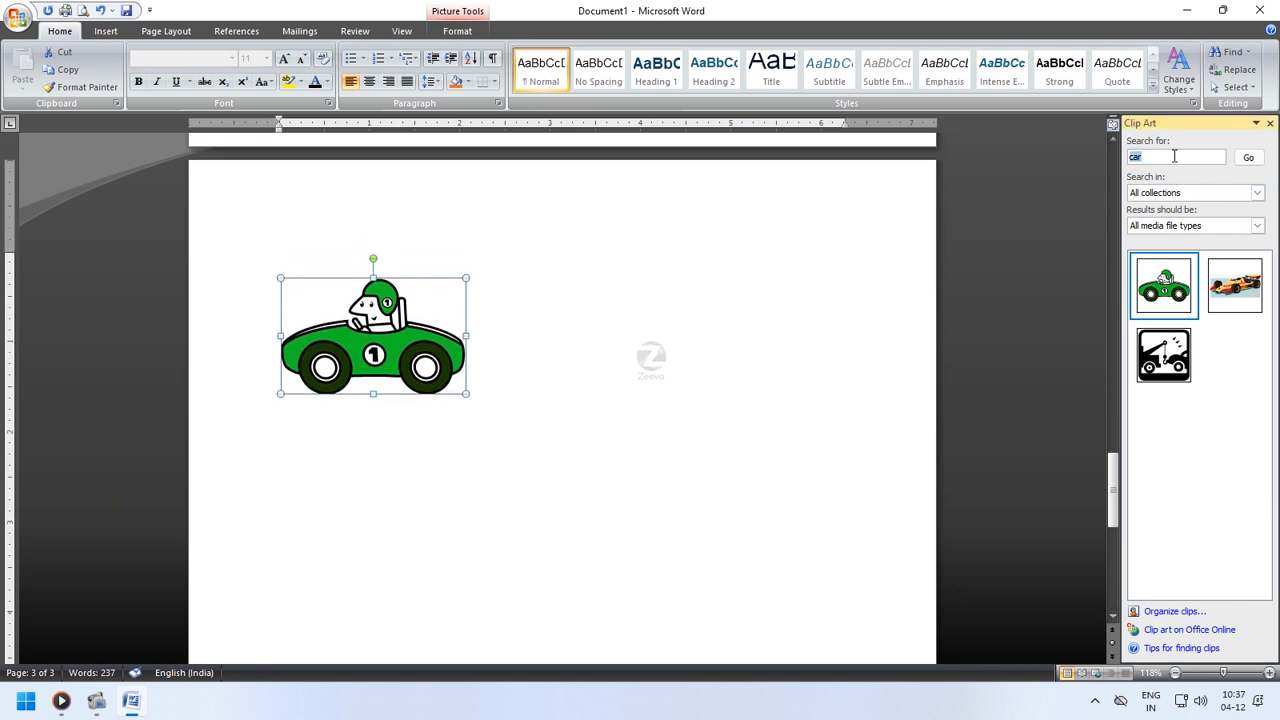
pyautogui.click(1248, 157)
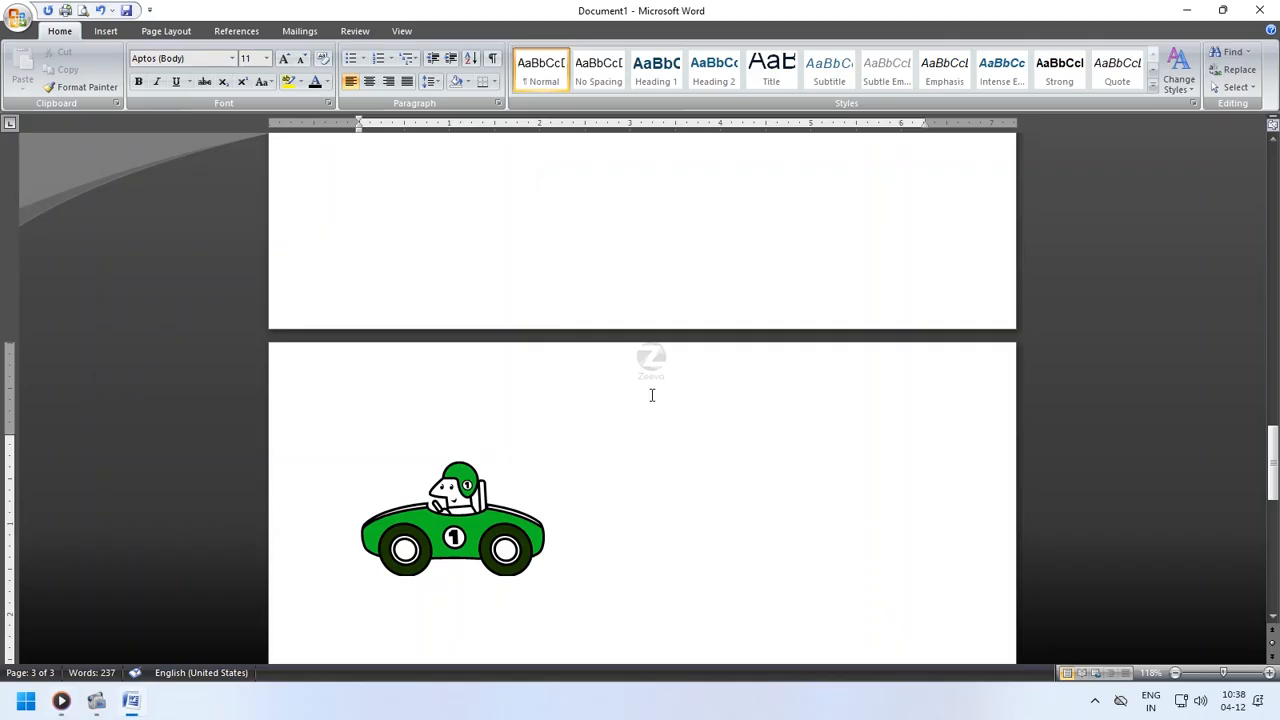
# - Draw a straight line below the car, running from upper left down to the right
pyautogui.scroll(-6, 745, 481)
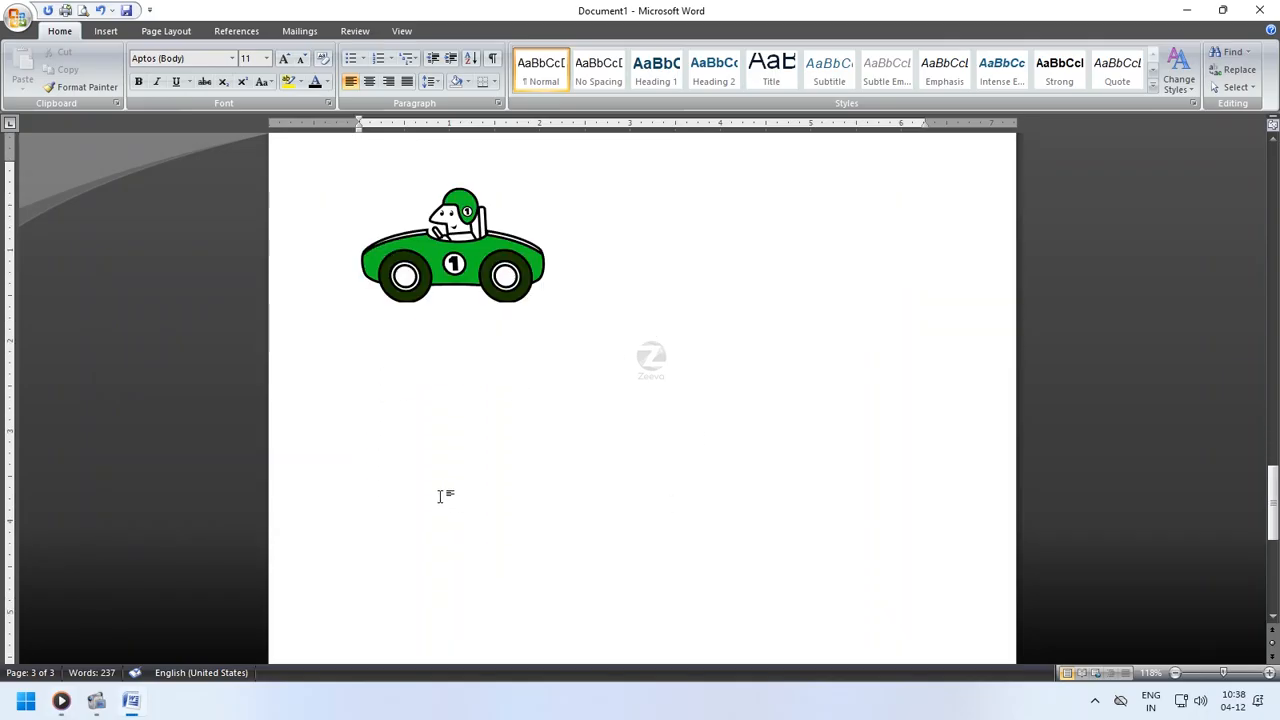
pyautogui.click(362, 262)
pyautogui.click(105, 31)
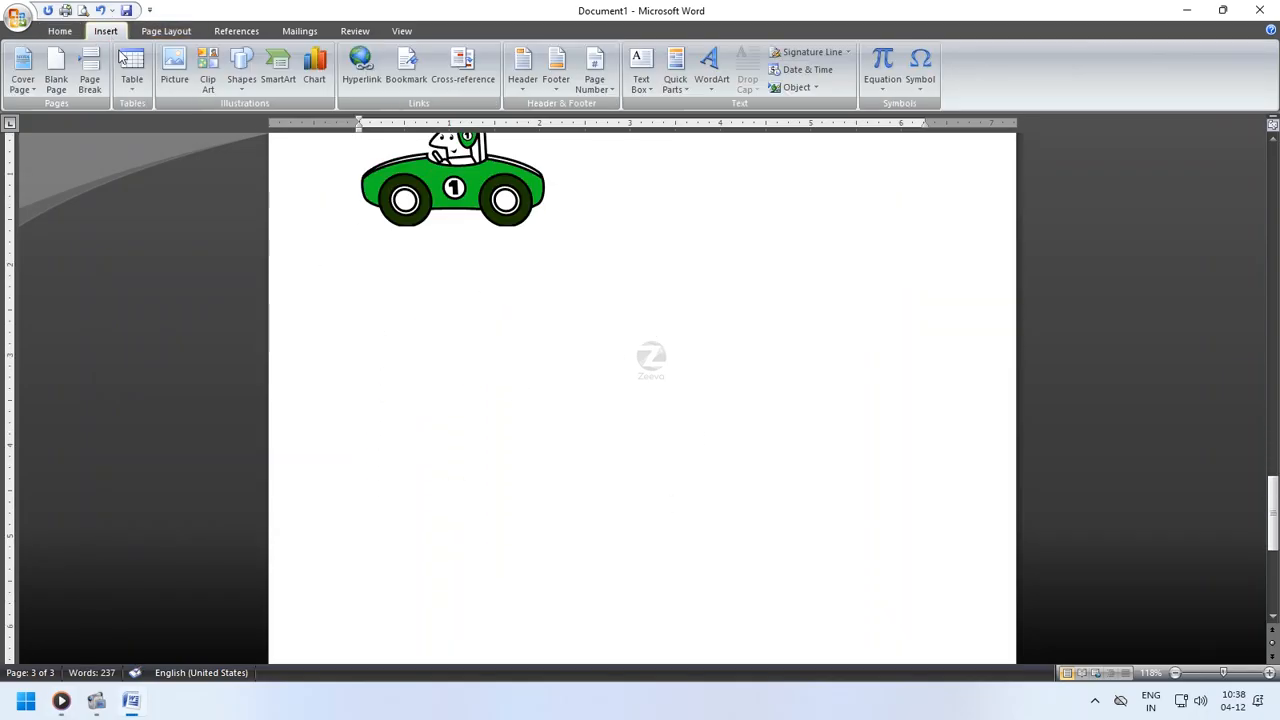
pyautogui.click(242, 80)
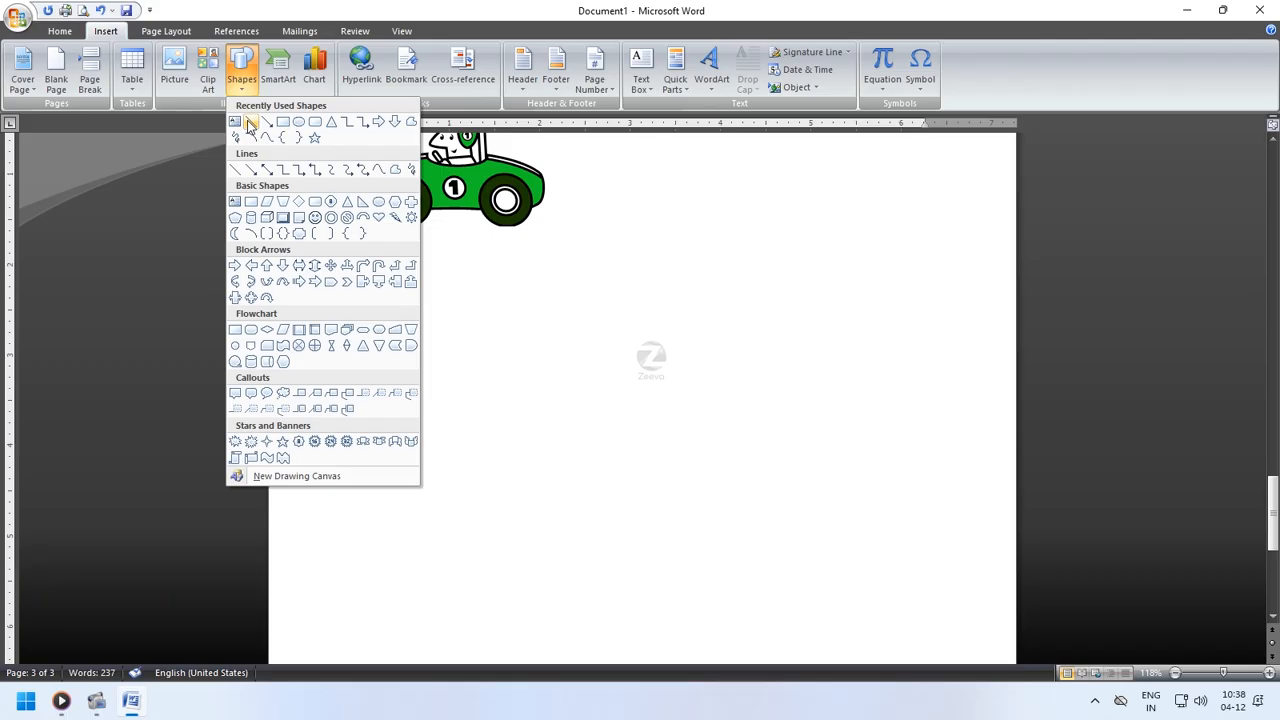
pyautogui.click(250, 122)
pyautogui.moveTo(401, 290); pyautogui.dragTo(681, 360)
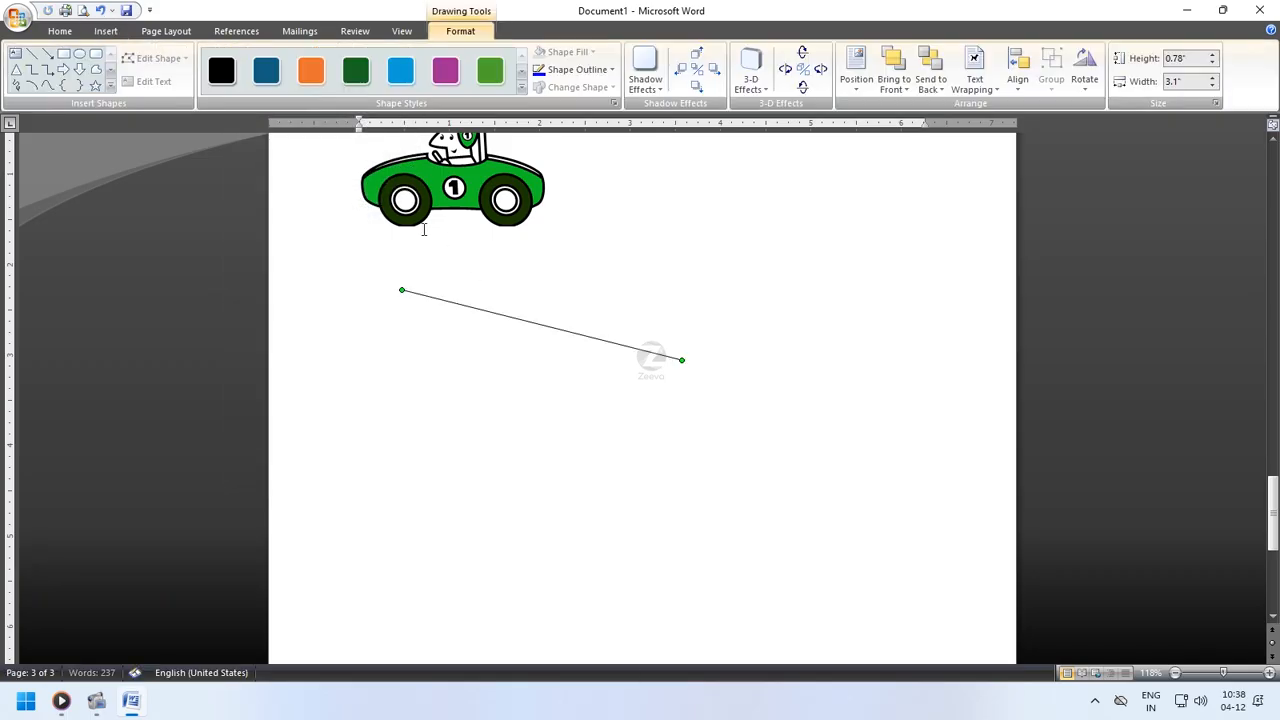
# - Draw an arrow crossing the line, pointing up to the right
pyautogui.click(105, 31)
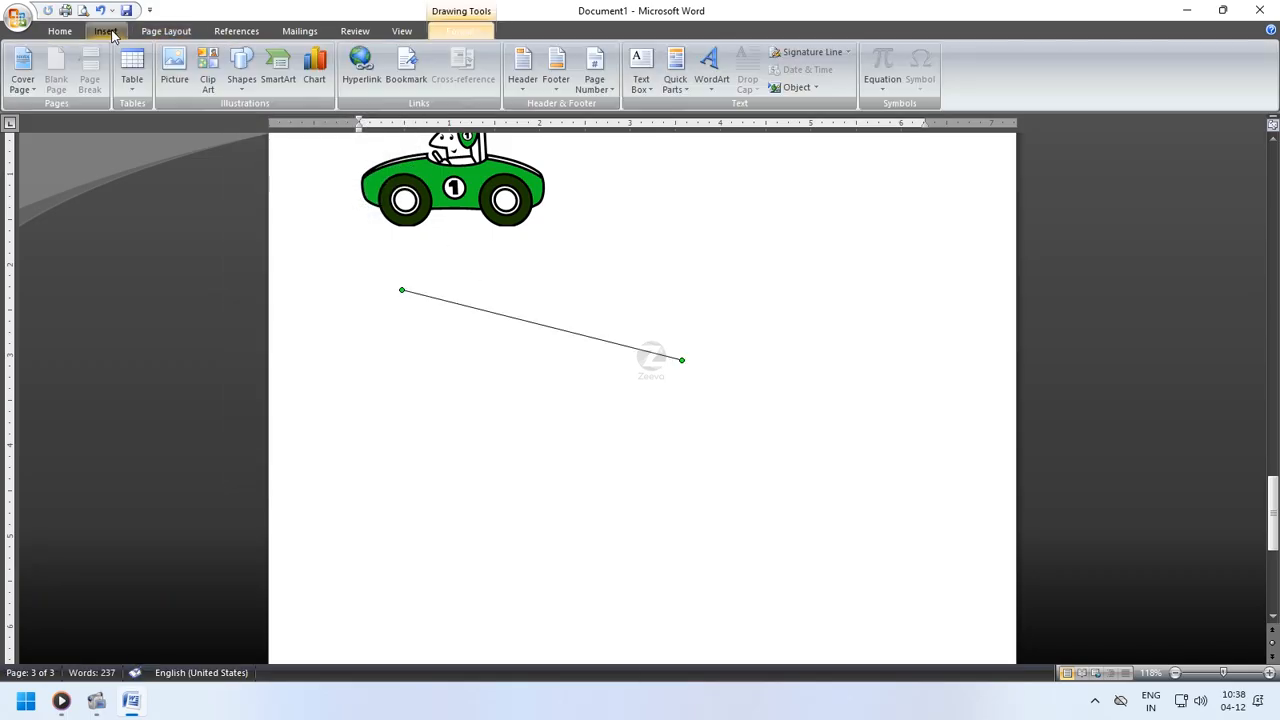
pyautogui.click(242, 82)
pyautogui.click(266, 124)
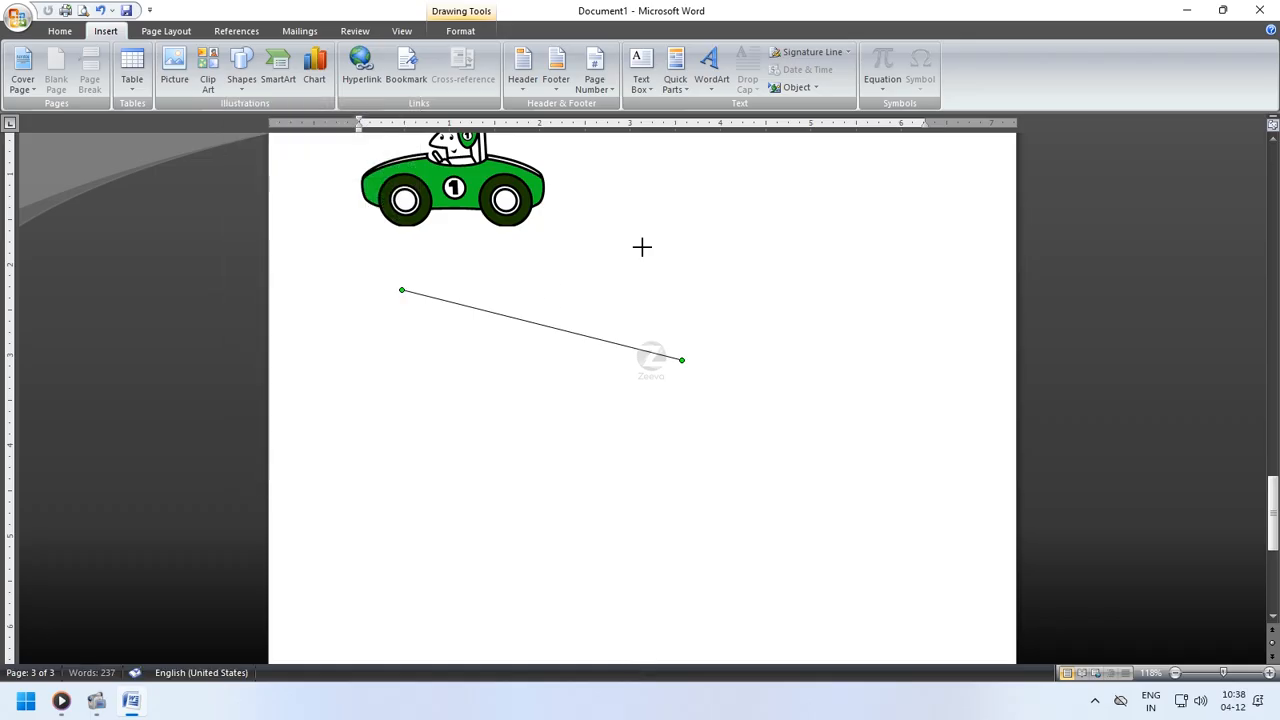
pyautogui.moveTo(688, 240); pyautogui.dragTo(465, 371)
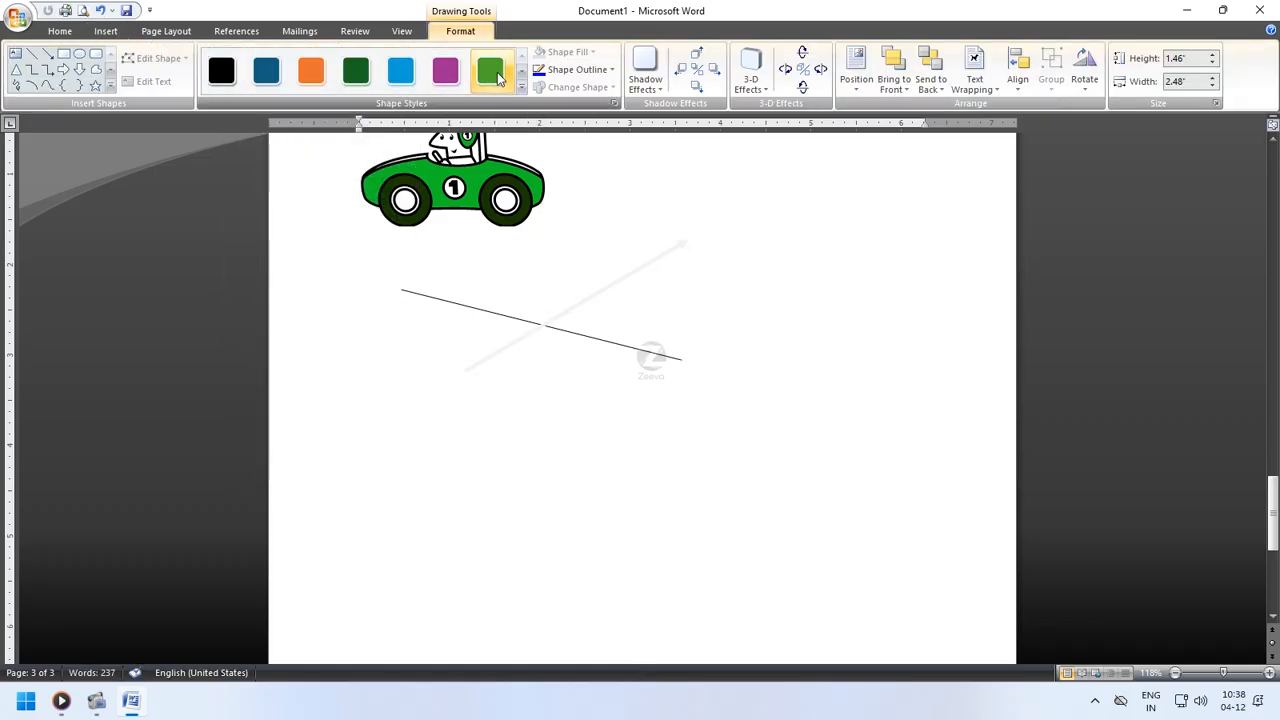
pyautogui.click(531, 414)
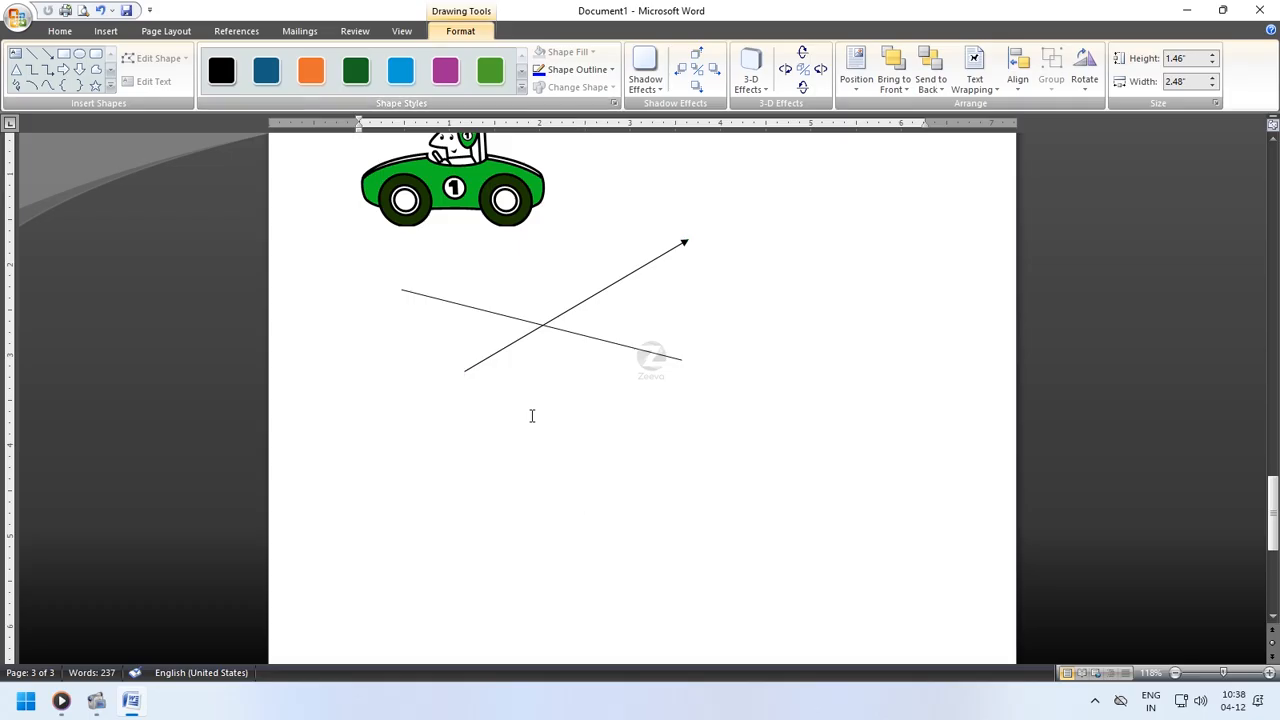
# - Draw a text box below the arrow and enter the text sdssg
pyautogui.click(105, 31)
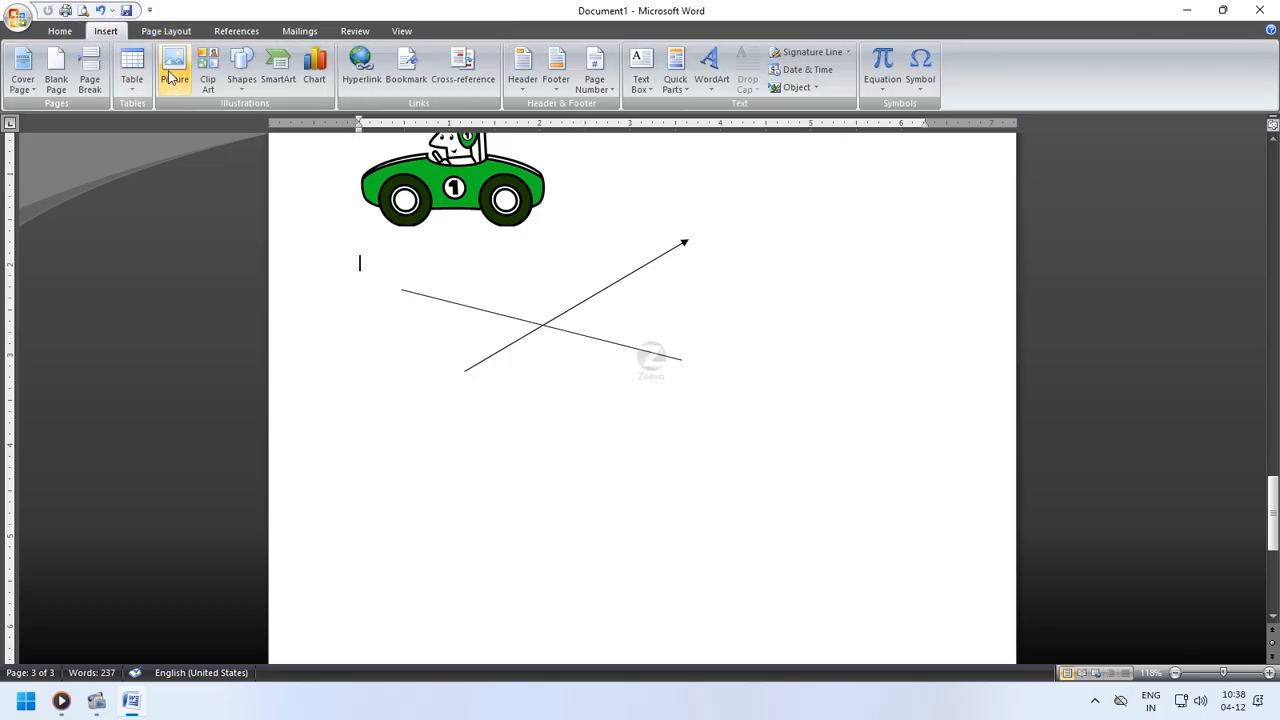
pyautogui.click(242, 78)
pyautogui.click(234, 121)
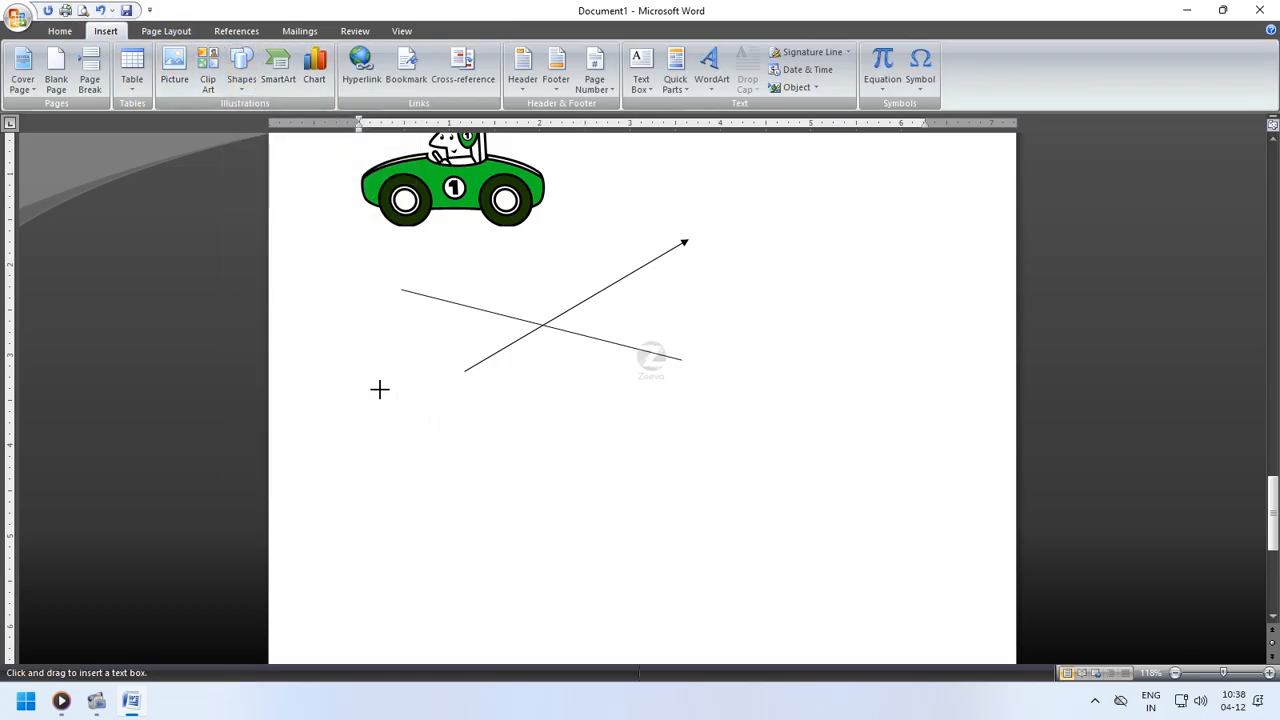
pyautogui.moveTo(380, 390); pyautogui.dragTo(547, 440)
pyautogui.write('sdssg')
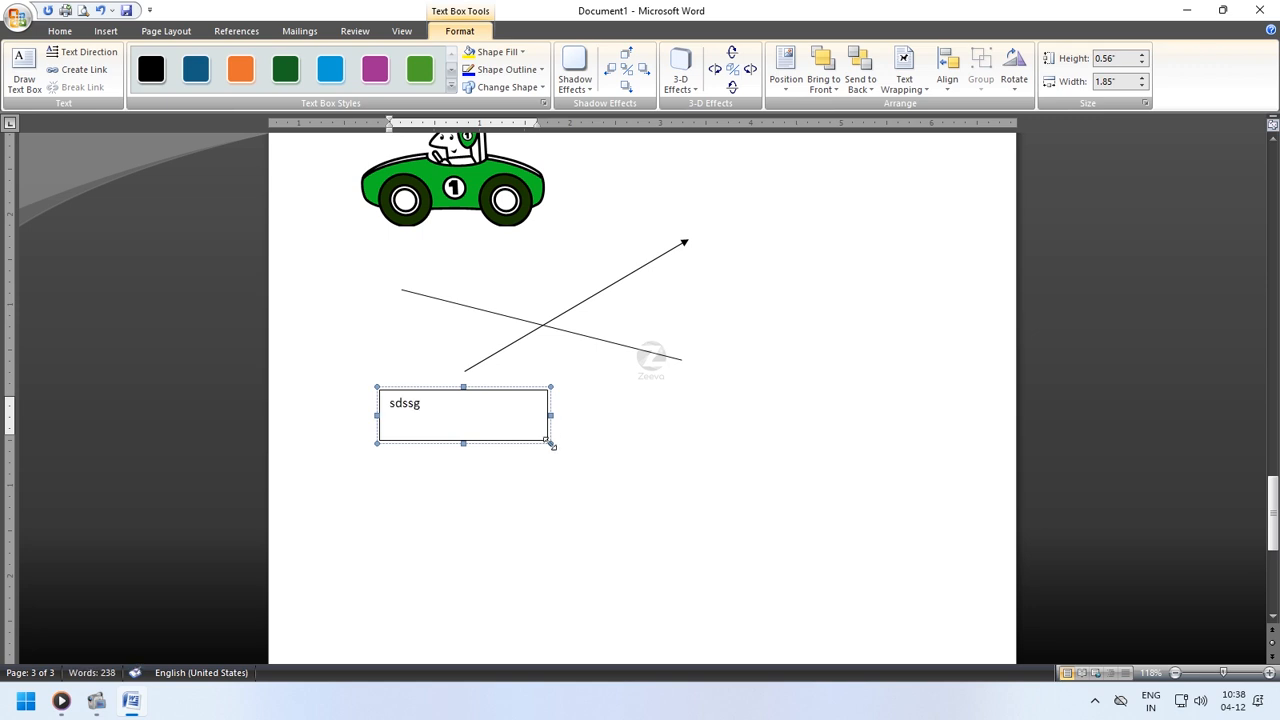
# - Shrink the text box to fit its text, about 0.32" high and 0.58" wide
pyautogui.moveTo(550, 444); pyautogui.dragTo(437, 420)
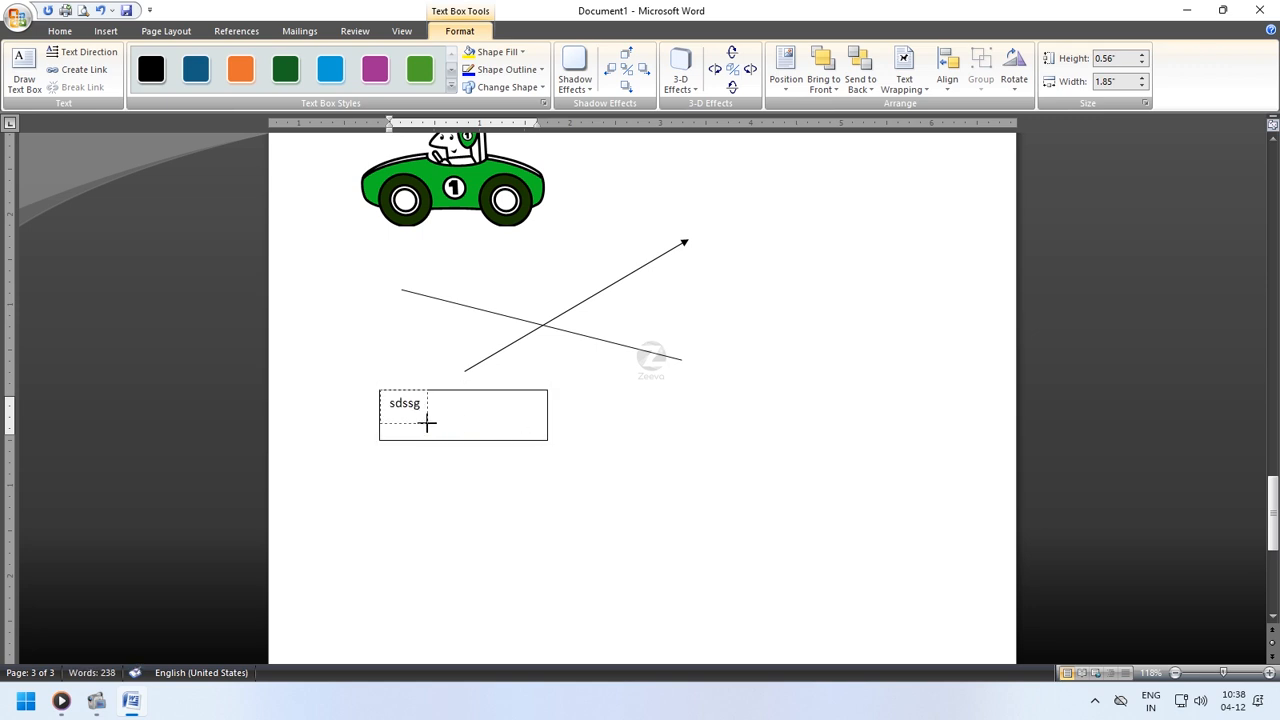
pyautogui.moveTo(427, 423); pyautogui.dragTo(432, 418)
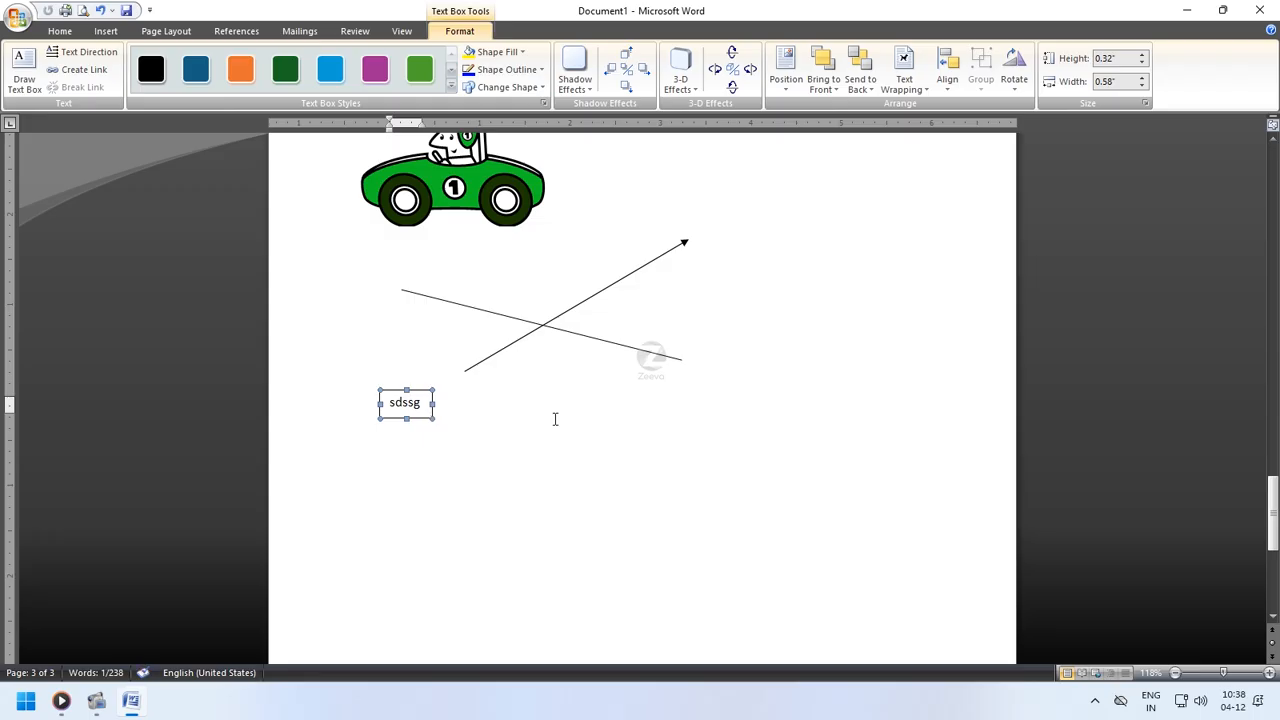
pyautogui.click(445, 484)
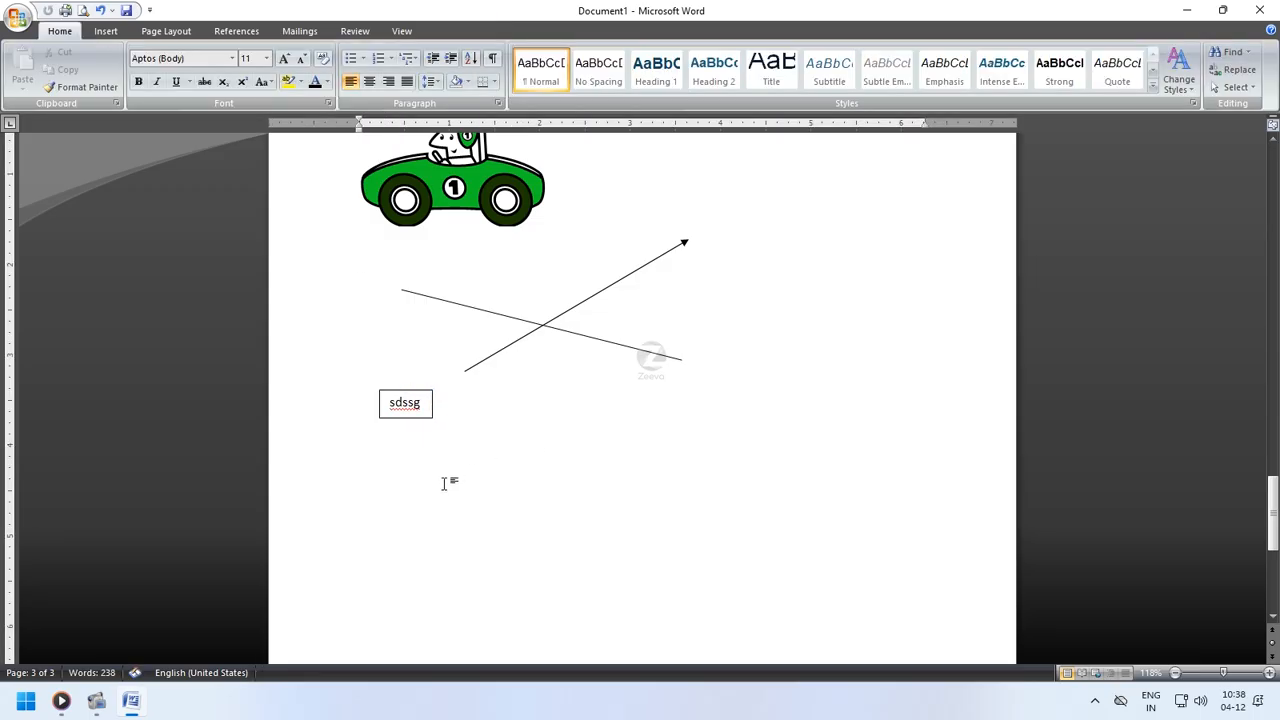
# - Open the SmartArt graphic gallery at the end of the document and browse the List, Process and Cycle categories
pyautogui.click(371, 463)
pyautogui.scroll(-5, 371, 463)
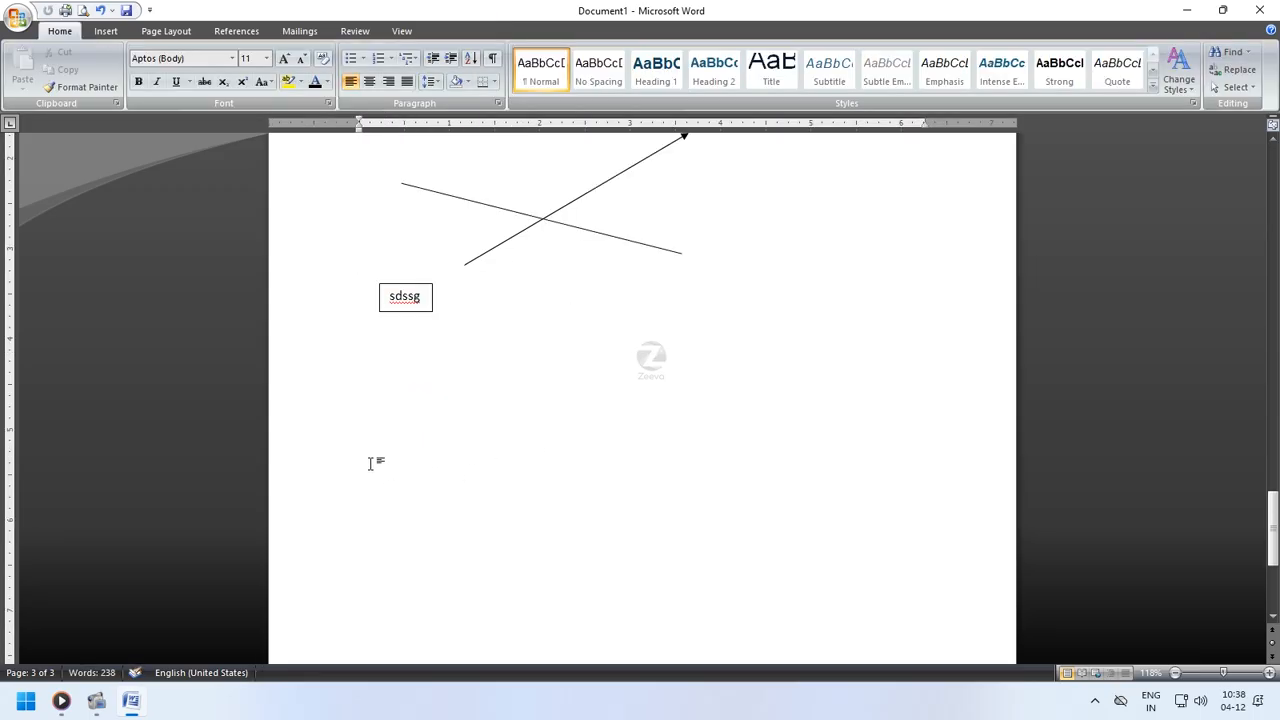
pyautogui.click(104, 31)
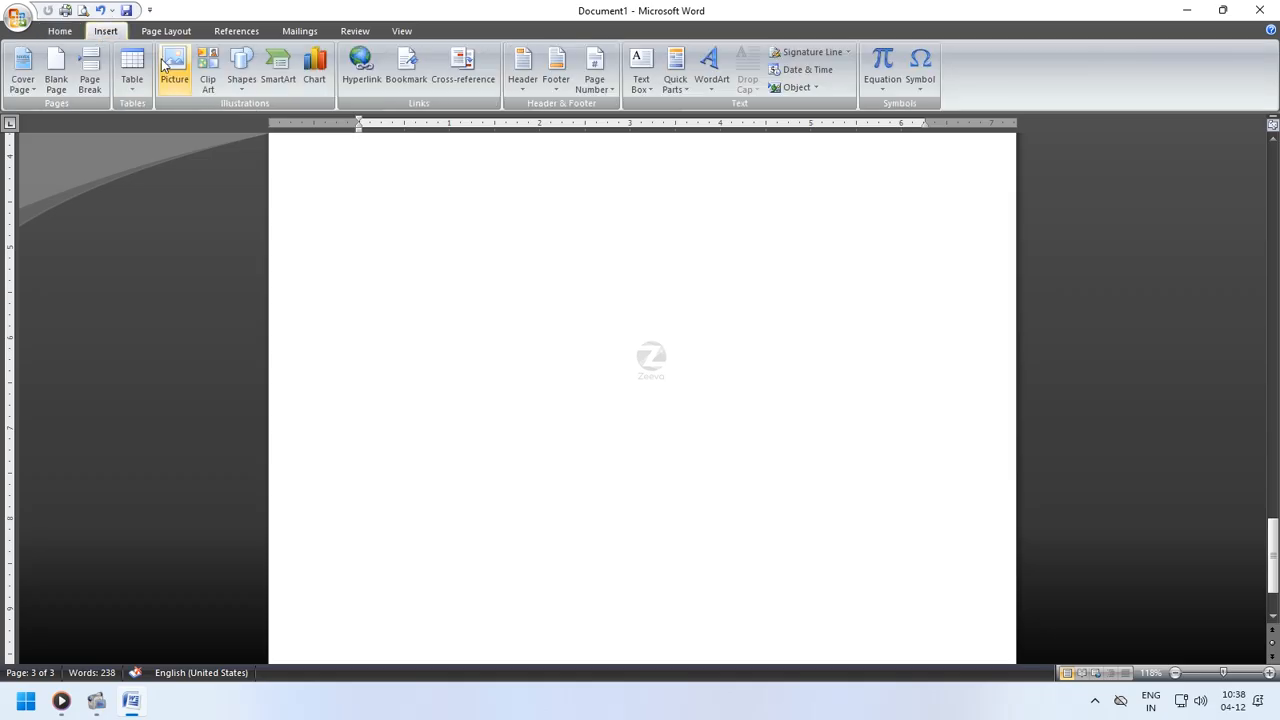
pyautogui.click(276, 70)
pyautogui.click(409, 272)
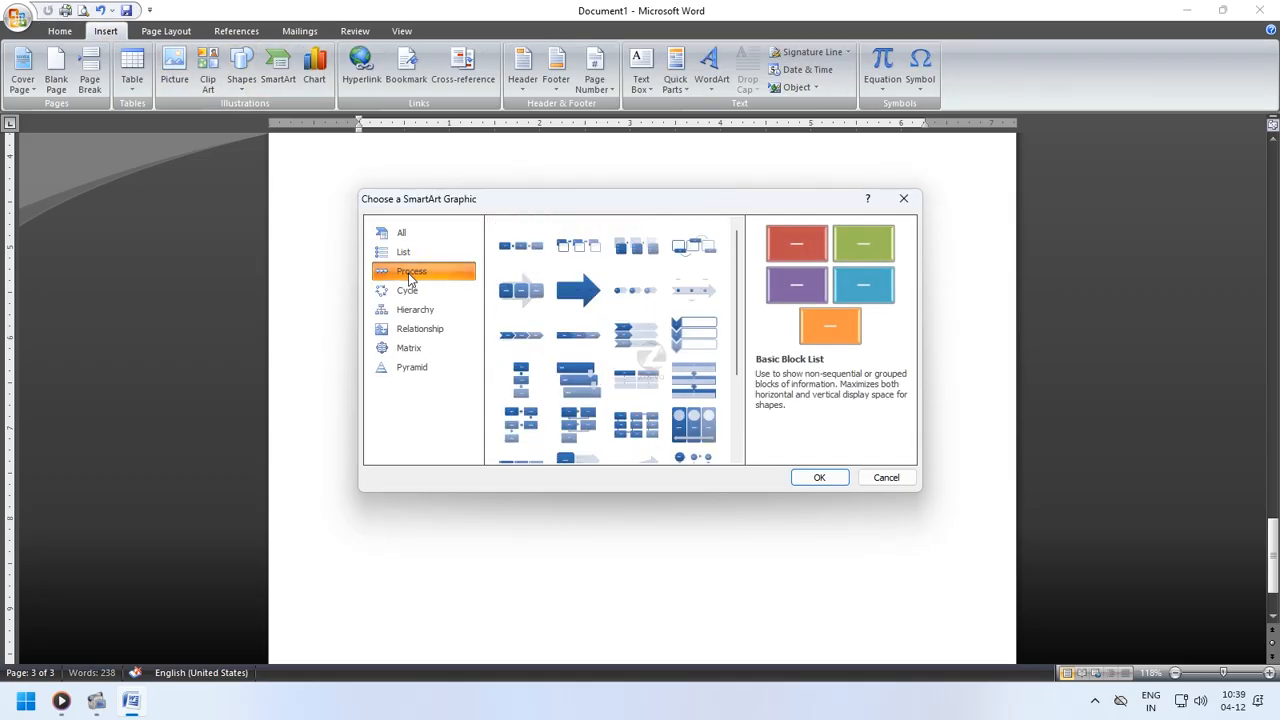
pyautogui.click(409, 289)
pyautogui.click(409, 271)
pyautogui.click(408, 254)
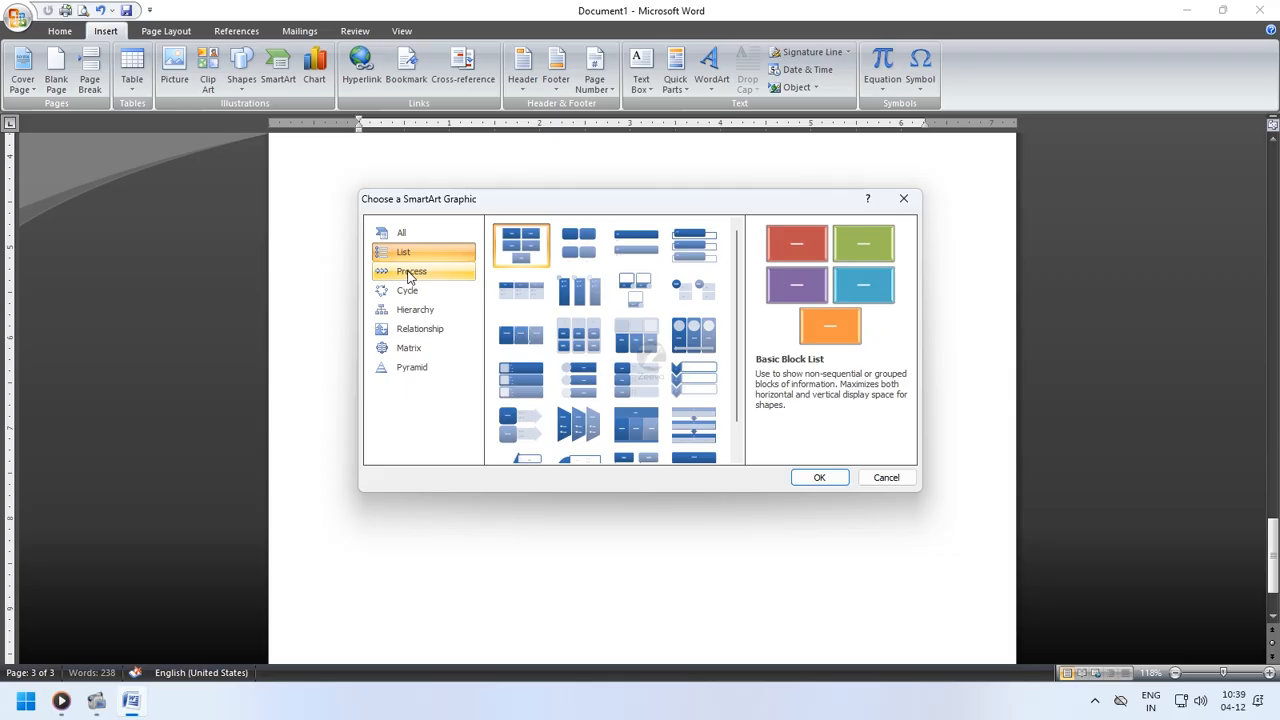
pyautogui.click(409, 272)
pyautogui.click(405, 253)
pyautogui.click(408, 272)
pyautogui.click(408, 291)
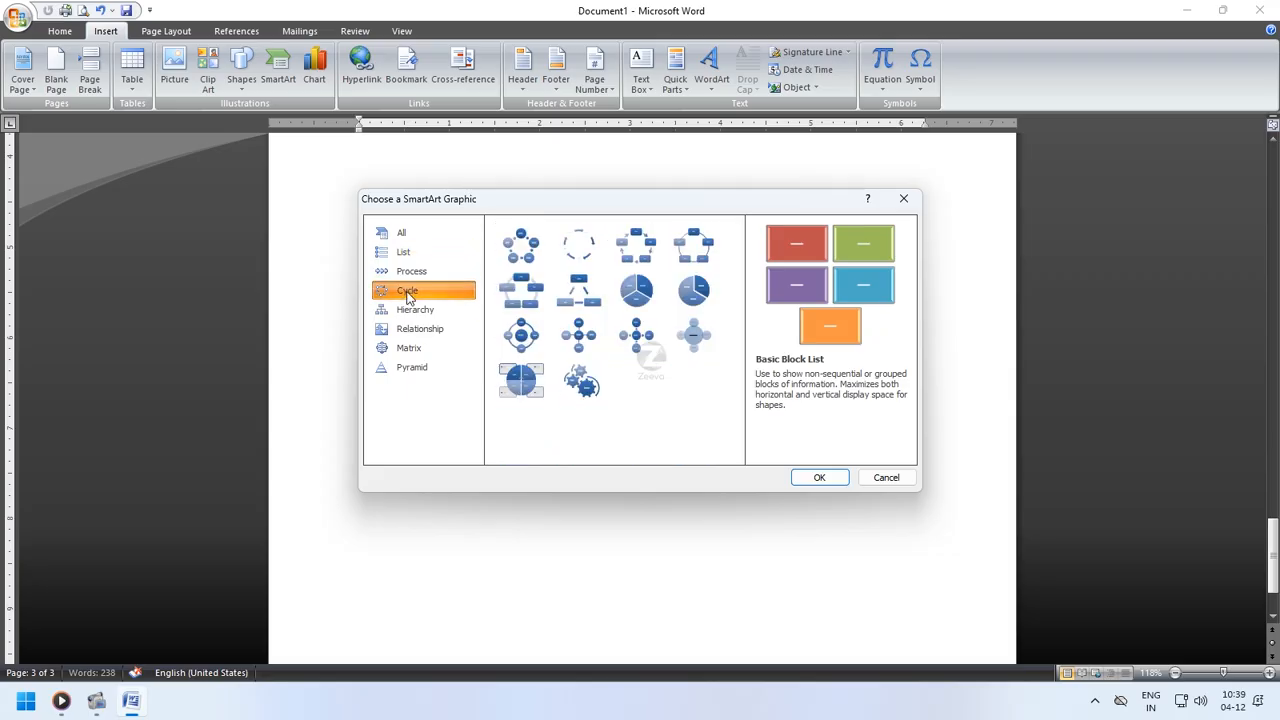
# - Insert an Organization Chart SmartArt graphic from the Hierarchy category
pyautogui.click(414, 310)
pyautogui.click(417, 330)
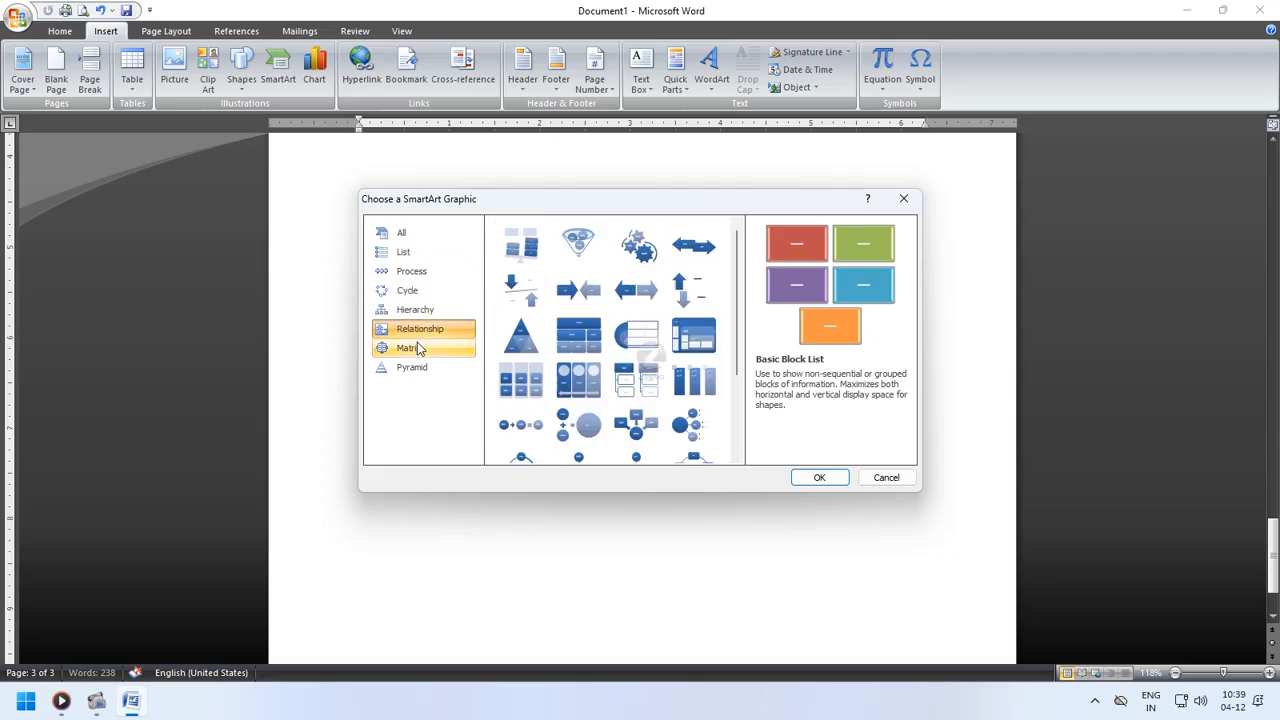
pyautogui.click(417, 347)
pyautogui.click(412, 366)
pyautogui.click(422, 313)
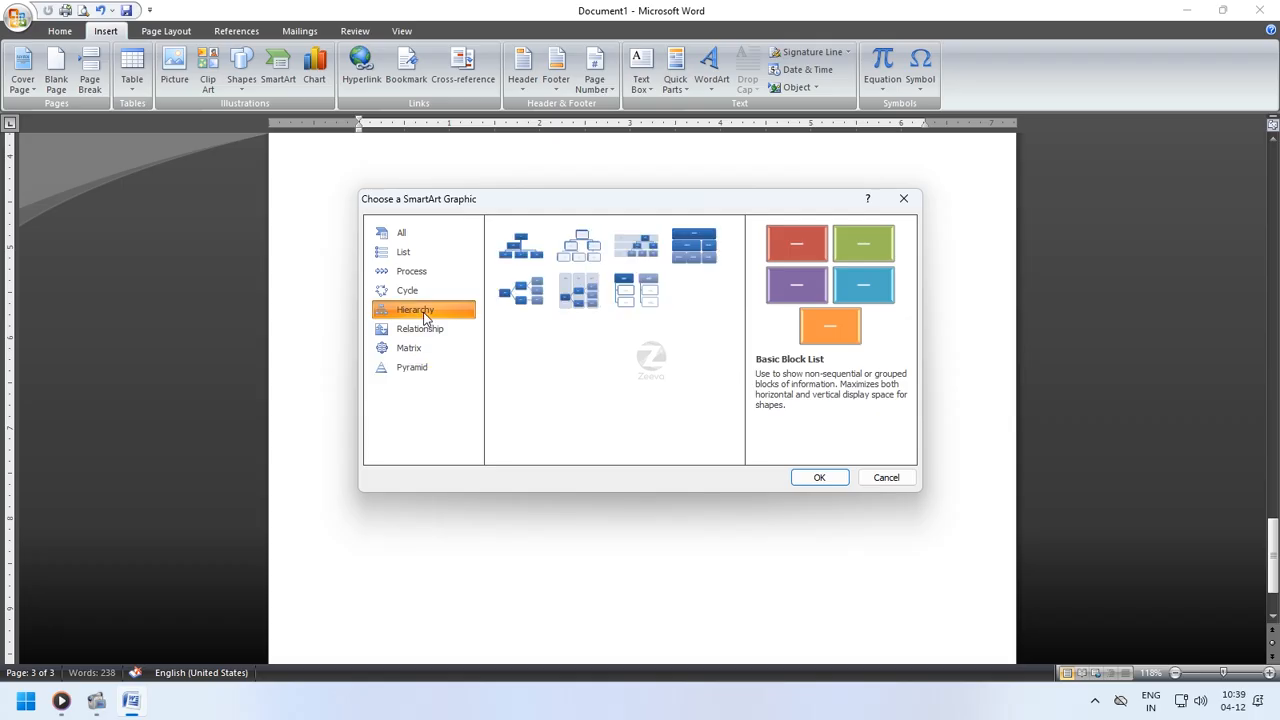
pyautogui.click(420, 328)
pyautogui.click(422, 312)
pyautogui.click(526, 255)
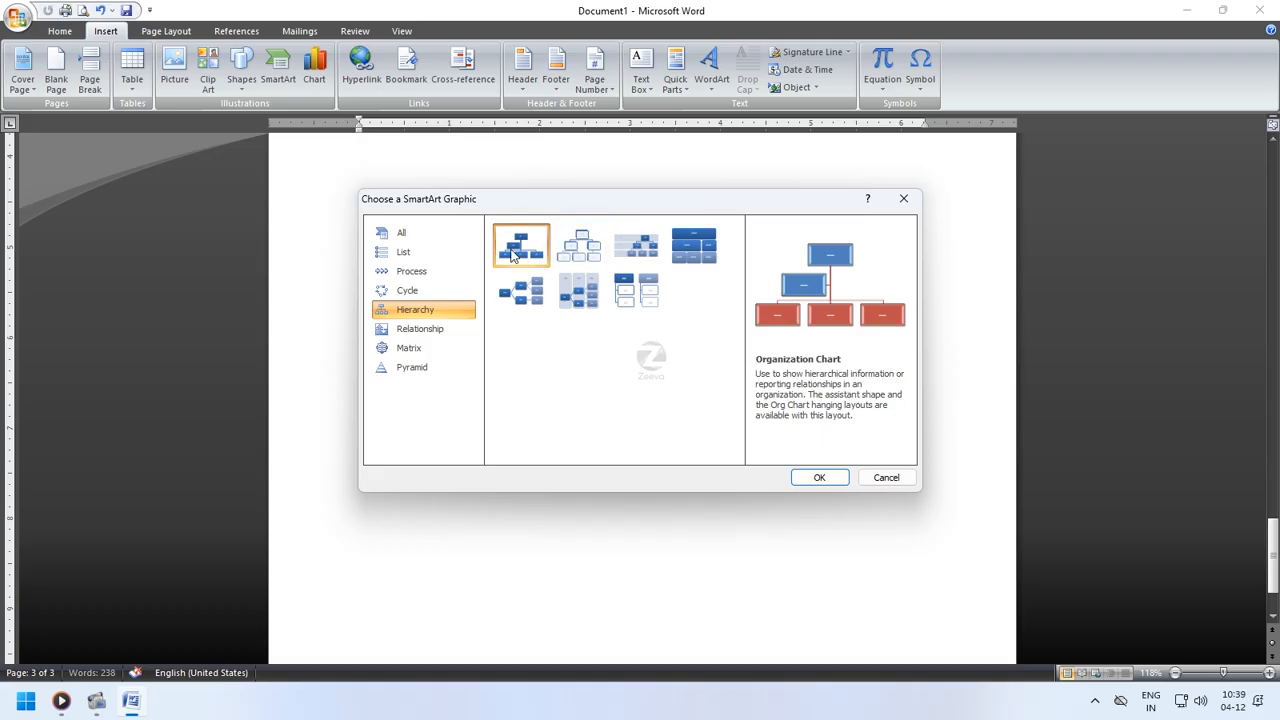
pyautogui.click(816, 477)
# - Try to move the organization chart further down the page, then select the crossing line
pyautogui.scroll(1, 620, 447)
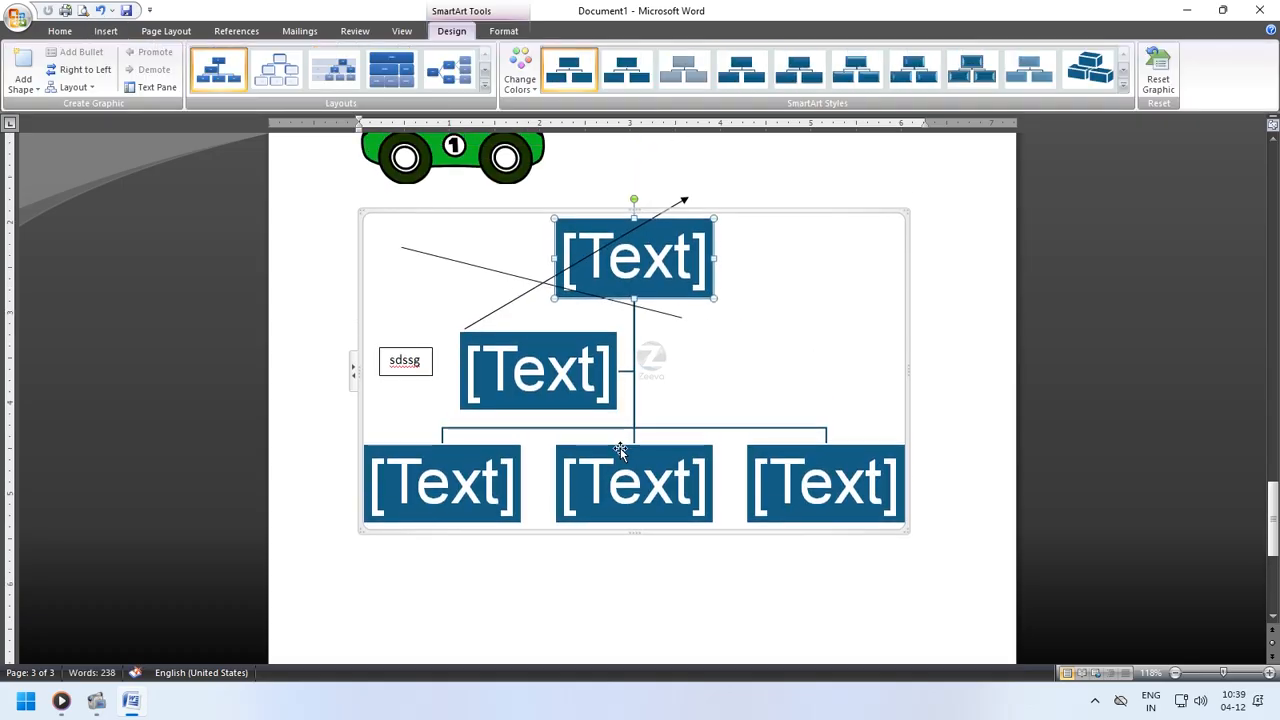
pyautogui.moveTo(719, 212); pyautogui.dragTo(697, 429)
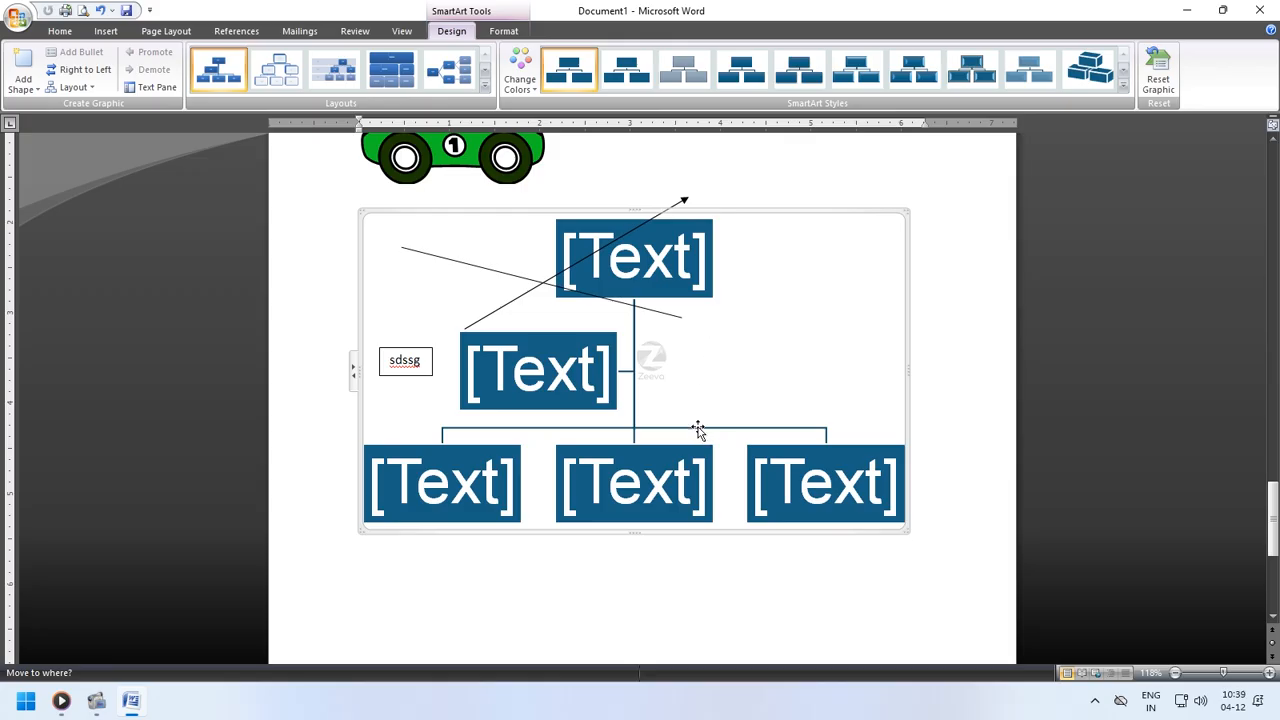
pyautogui.click(498, 274)
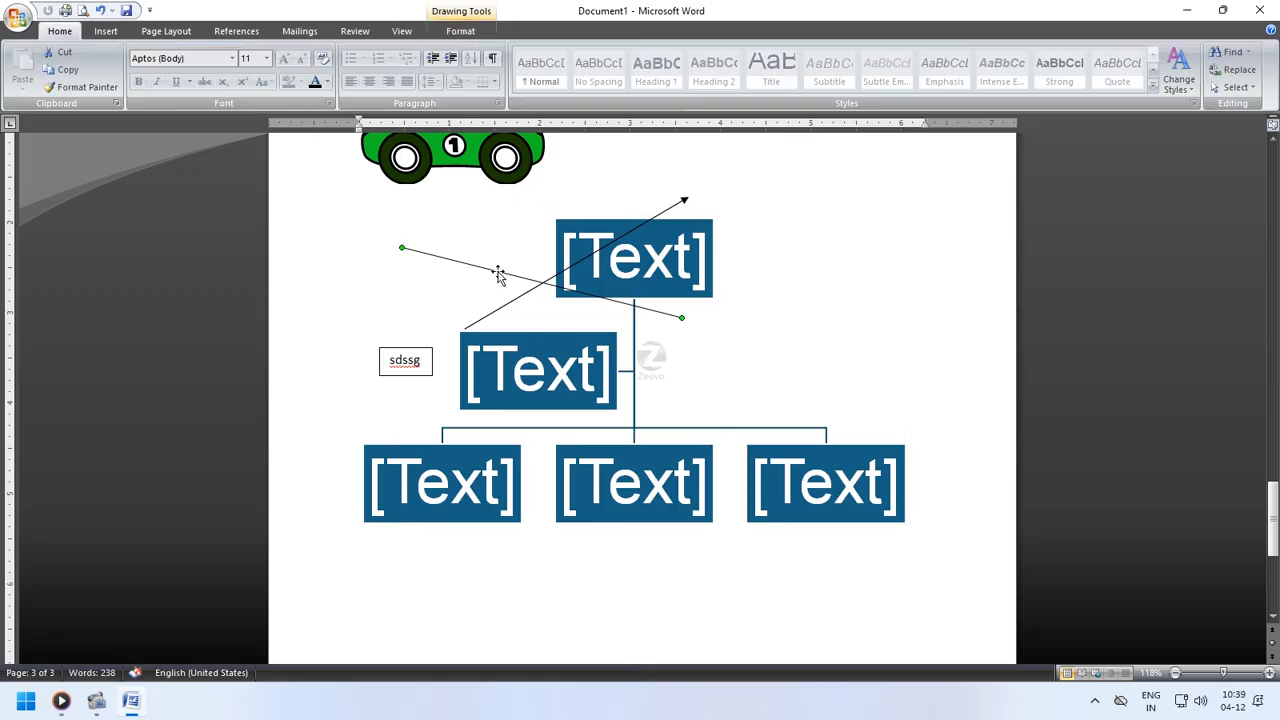
# - Delete the crossing line and the organization chart's assistant box
pyautogui.press('Delete')
pyautogui.click(486, 354)
pyautogui.click(515, 336)
pyautogui.press('Delete')
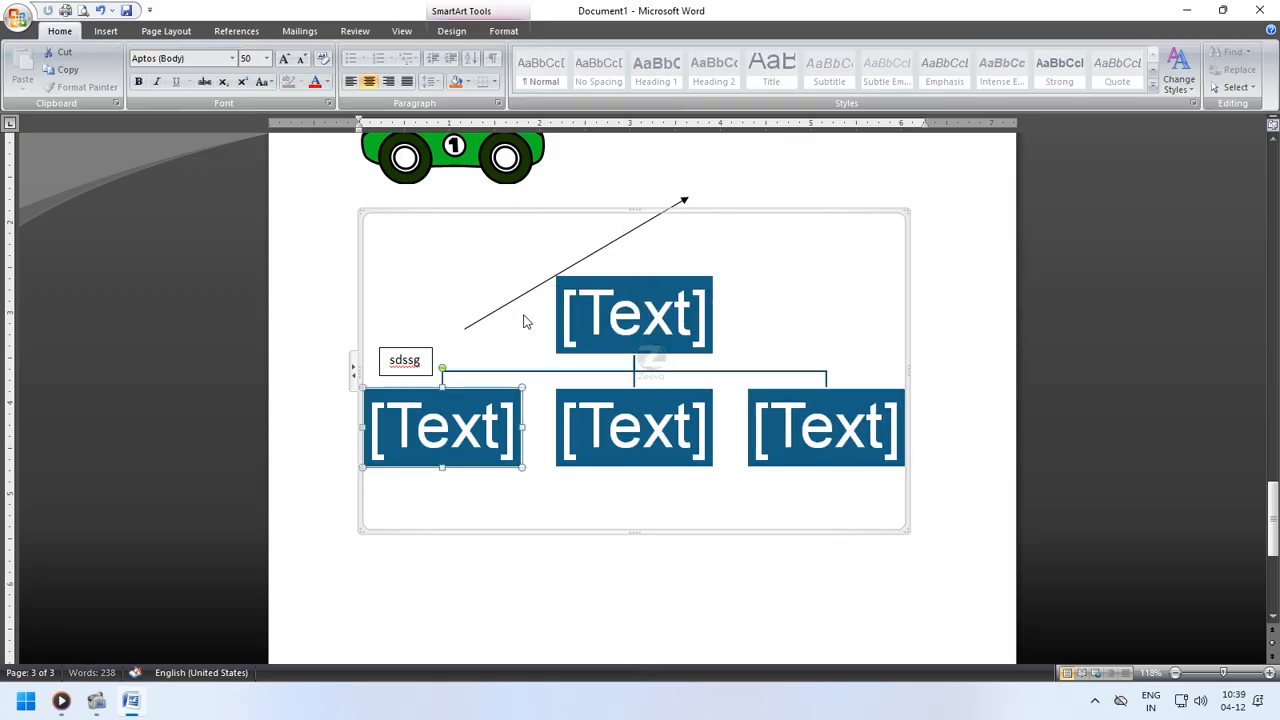
# - Delete the arrow above the chart and the small sdssg text box
pyautogui.click(517, 294)
pyautogui.press('Delete')
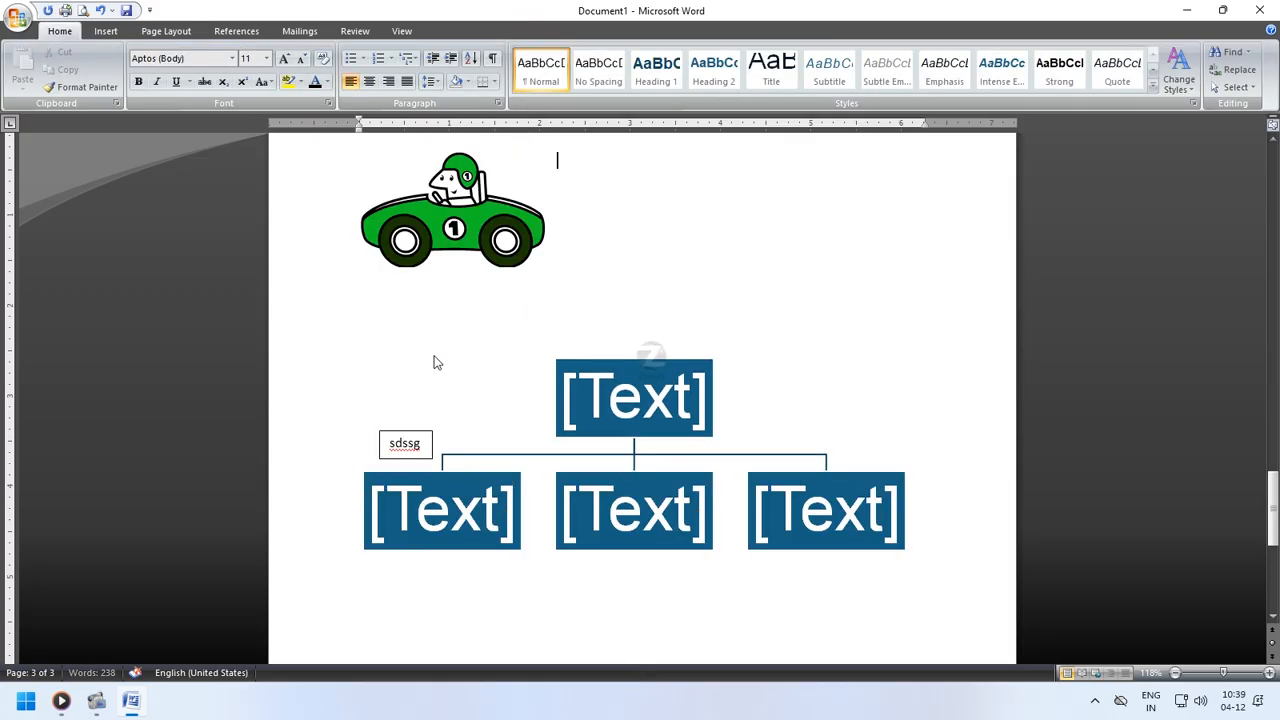
pyautogui.click(399, 434)
pyautogui.press('Delete')
# - Label the top box of the organization chart "Computer"
pyautogui.click(647, 438)
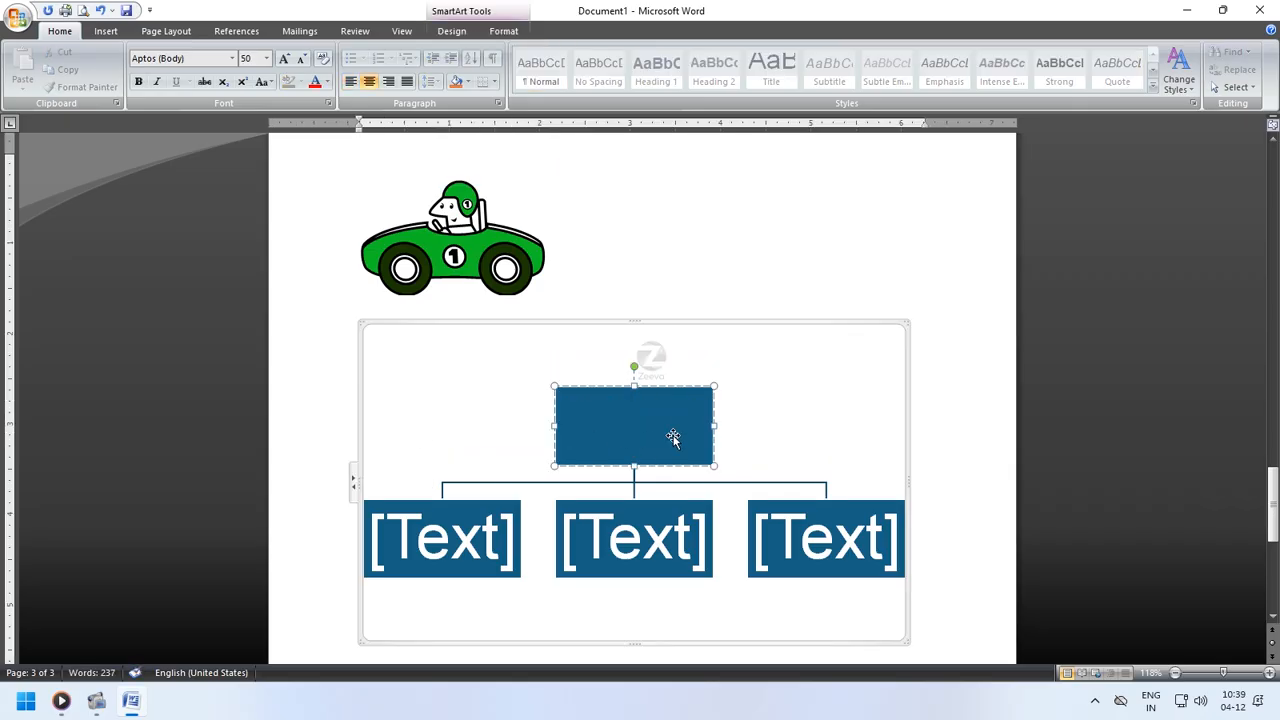
pyautogui.write('Computer')
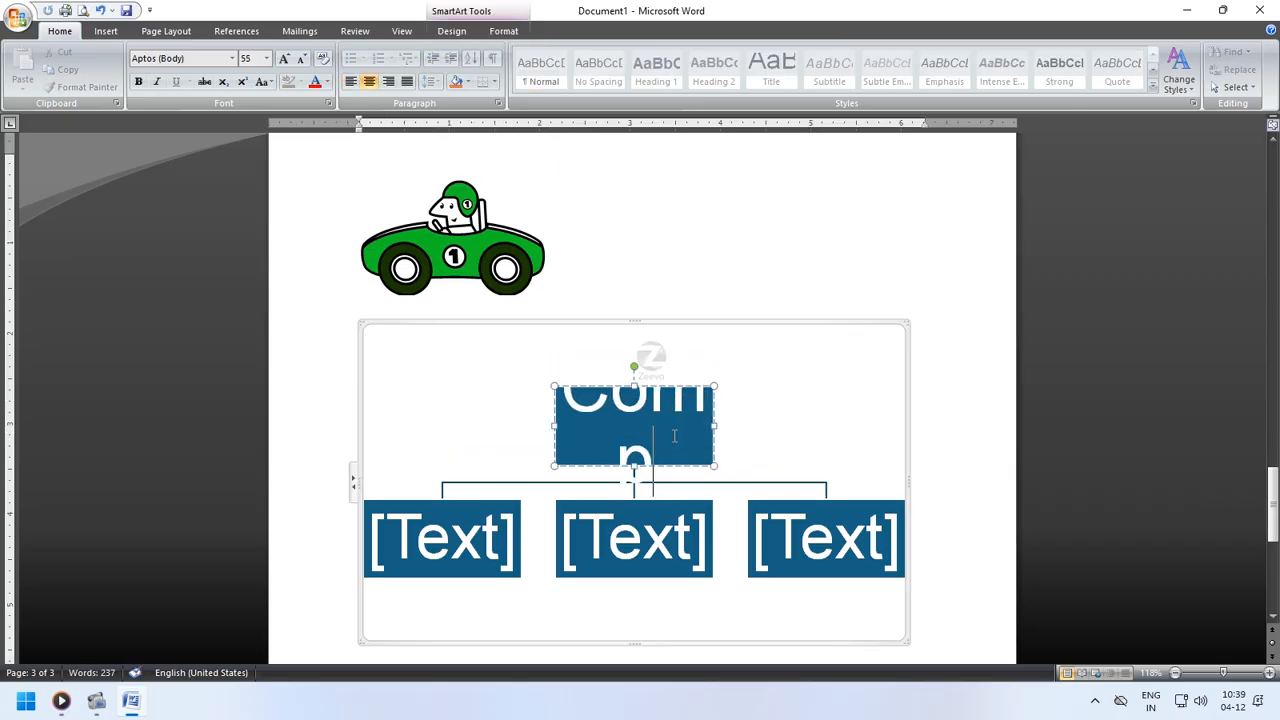
pyautogui.click(810, 440)
# - Label the first subordinate box "Software"
pyautogui.click(458, 540)
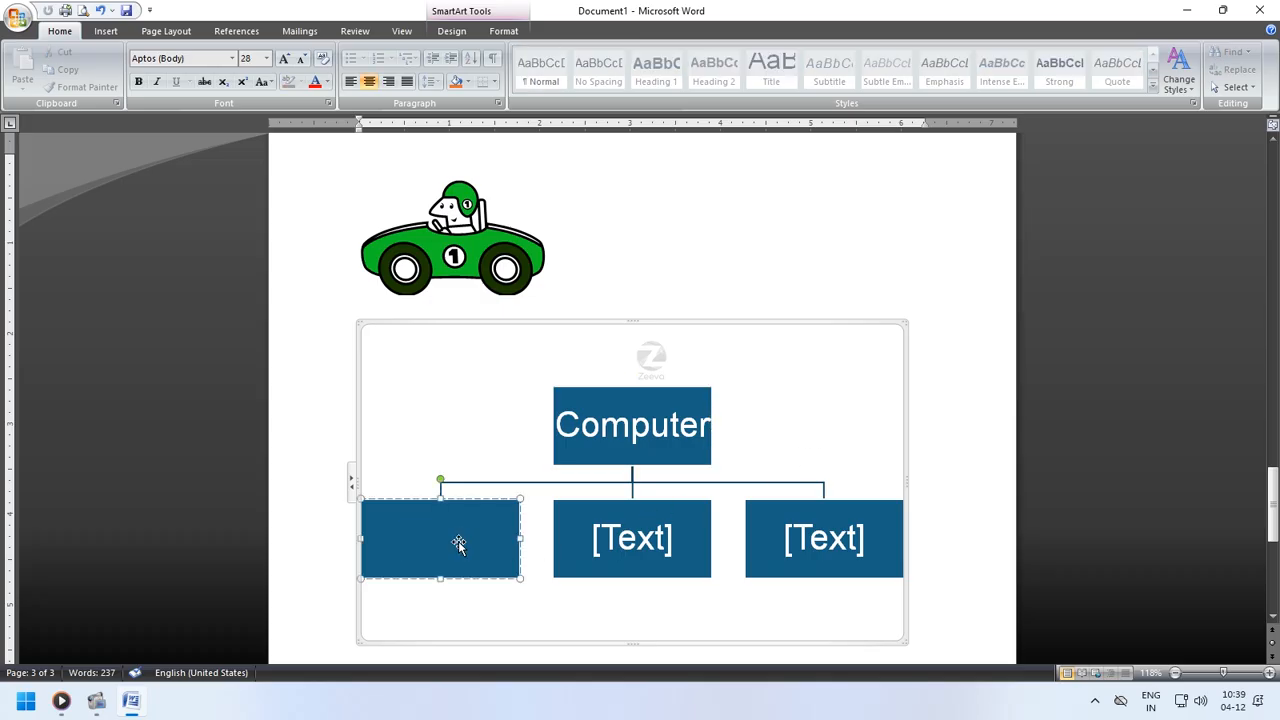
pyautogui.write('Soft')
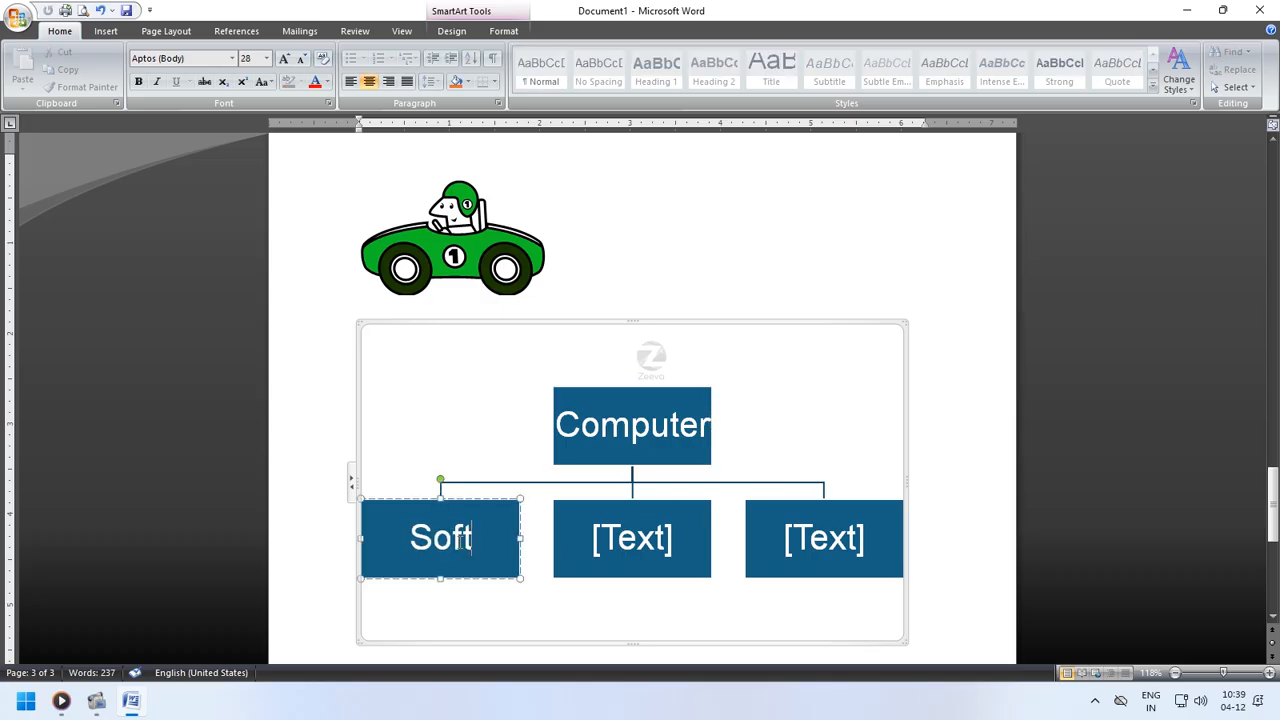
pyautogui.write('ware')
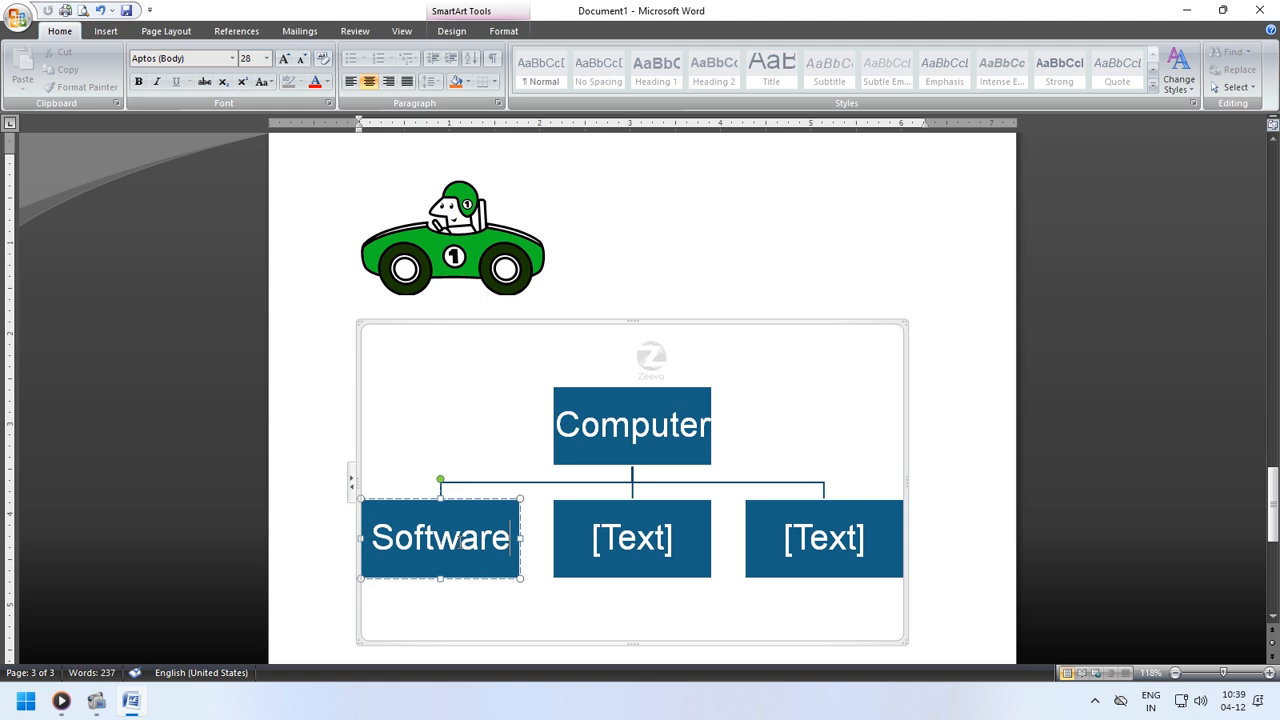
# - Delete the middle subordinate box and label the remaining right box "Hardware"
pyautogui.click(697, 565)
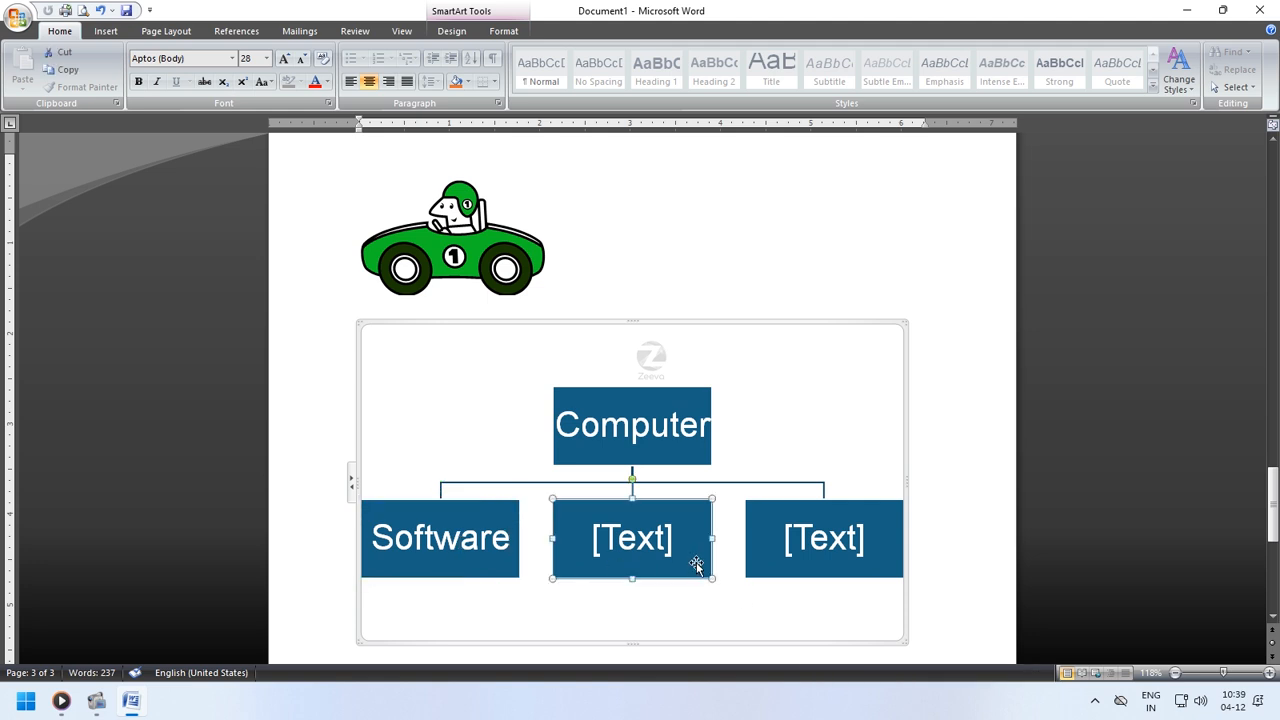
pyautogui.press('Delete')
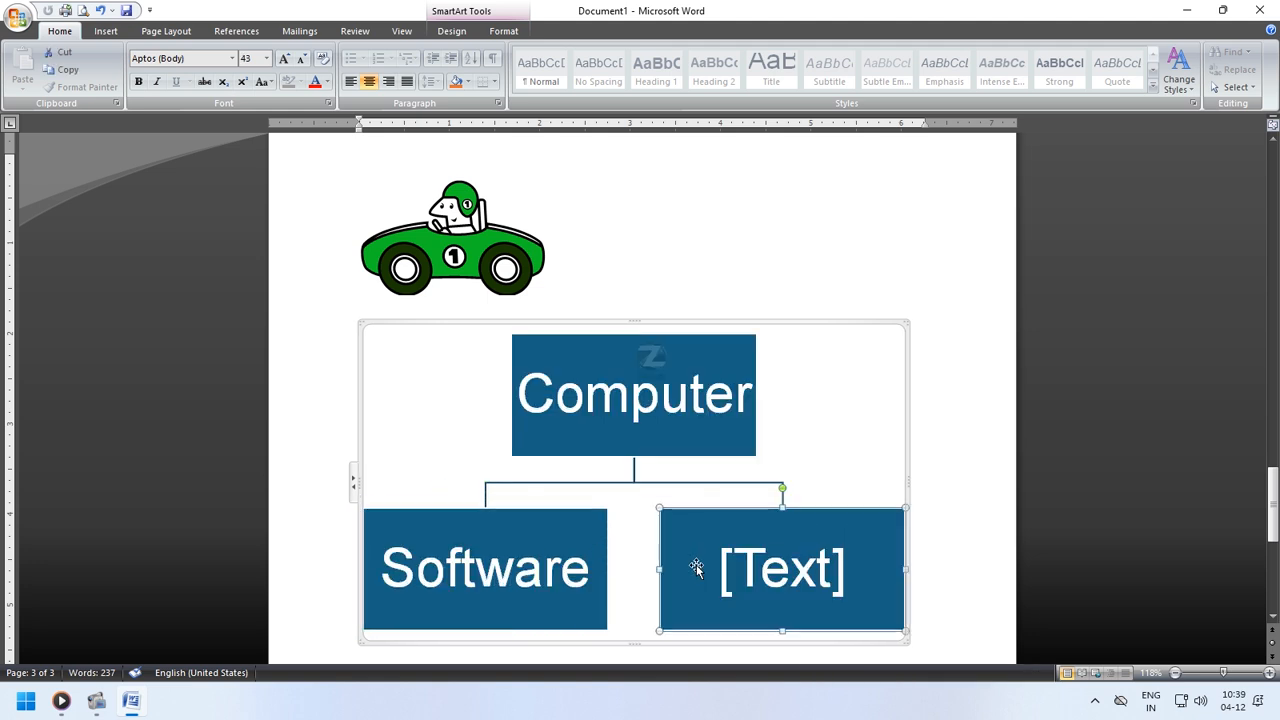
pyautogui.click(736, 567)
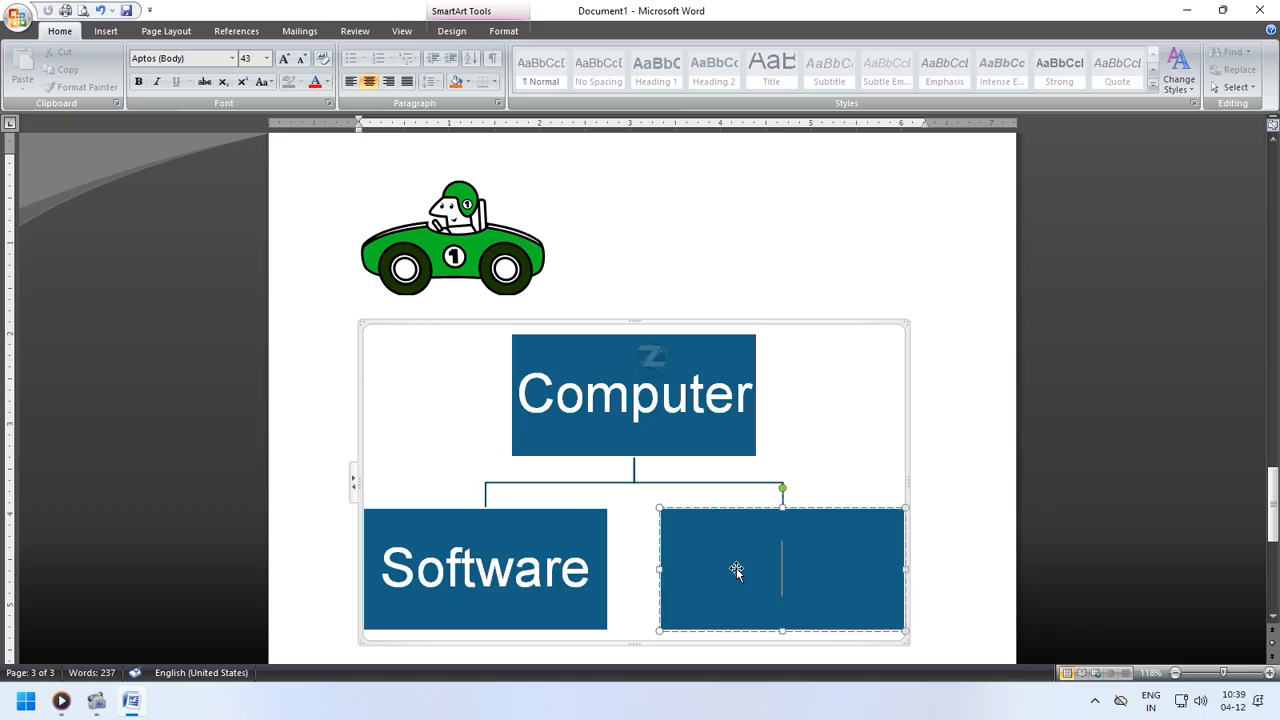
pyautogui.write('Hardwa')
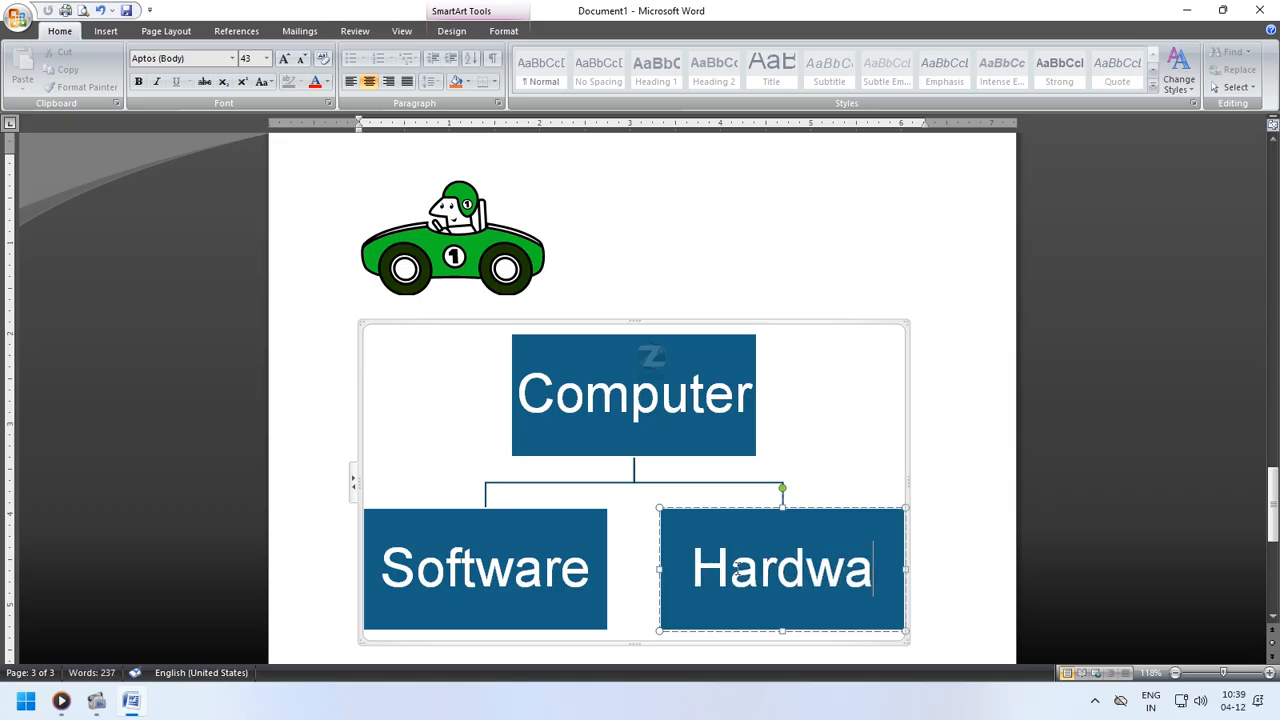
pyautogui.write('re')
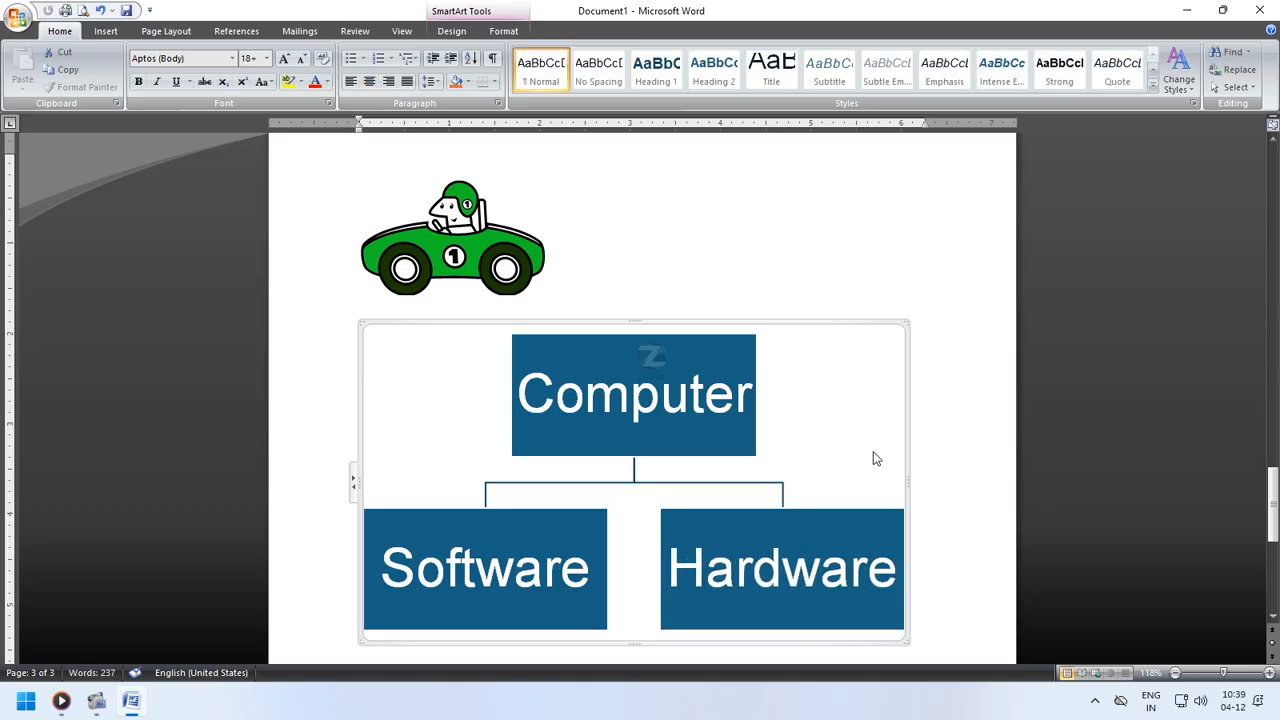
# - Add a shape below the Software box and label it "System"
pyautogui.scroll(-2, 873, 457)
pyautogui.click(563, 521)
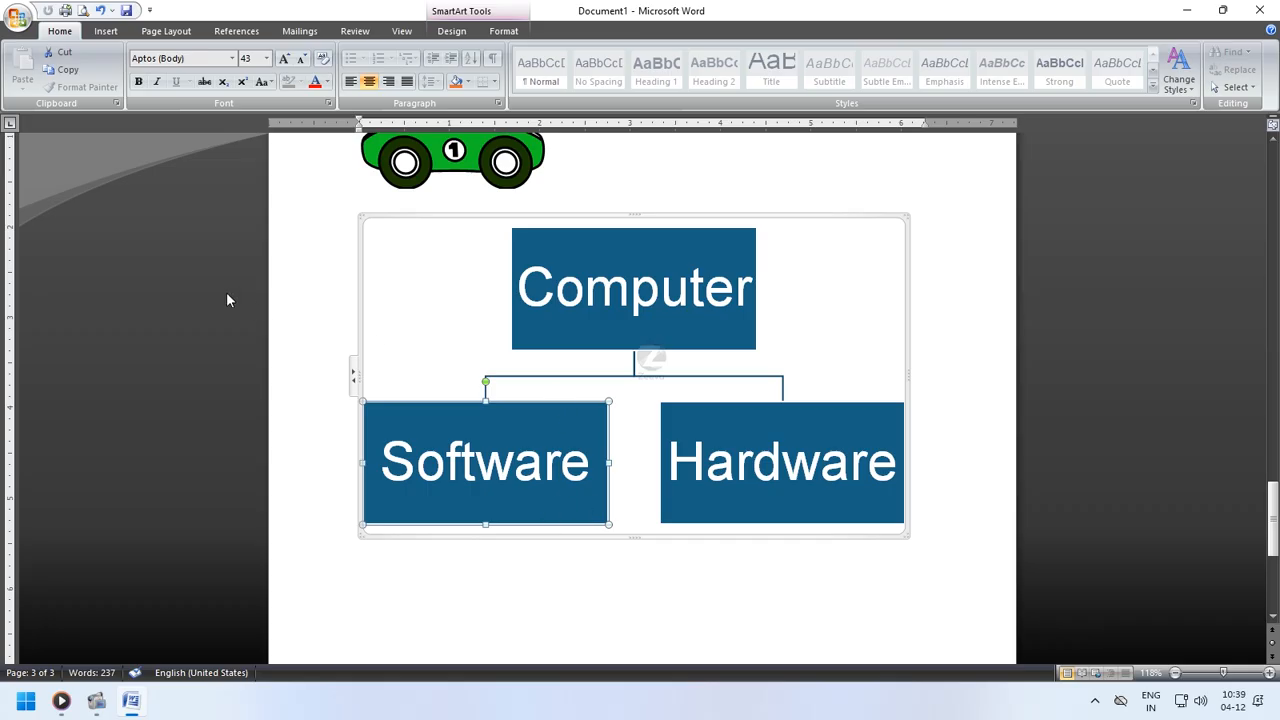
pyautogui.click(497, 32)
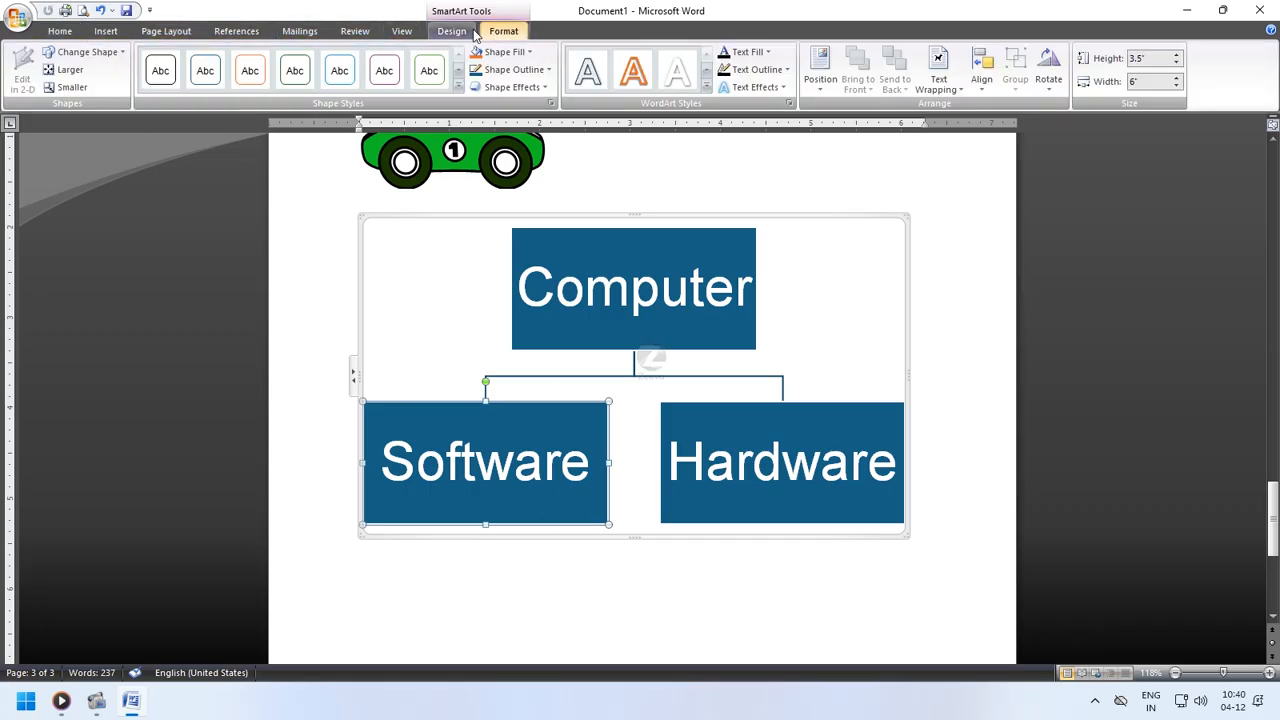
pyautogui.click(451, 31)
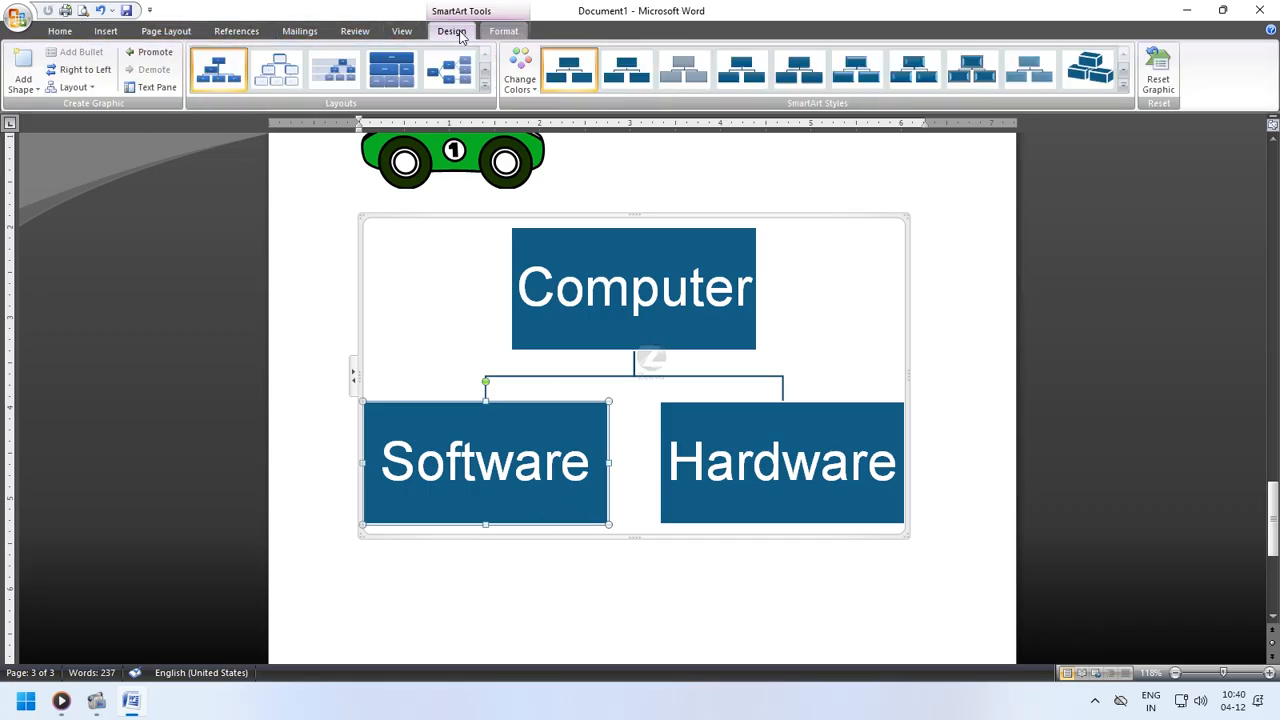
pyautogui.click(22, 90)
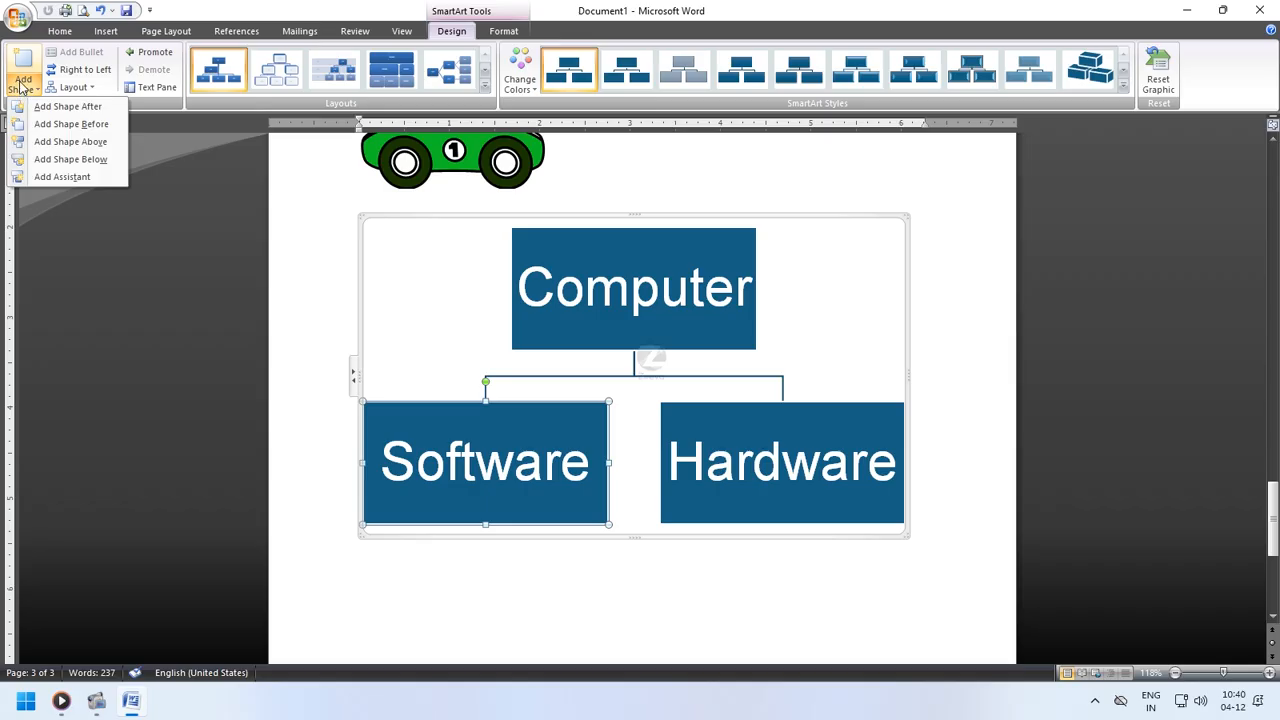
pyautogui.click(70, 159)
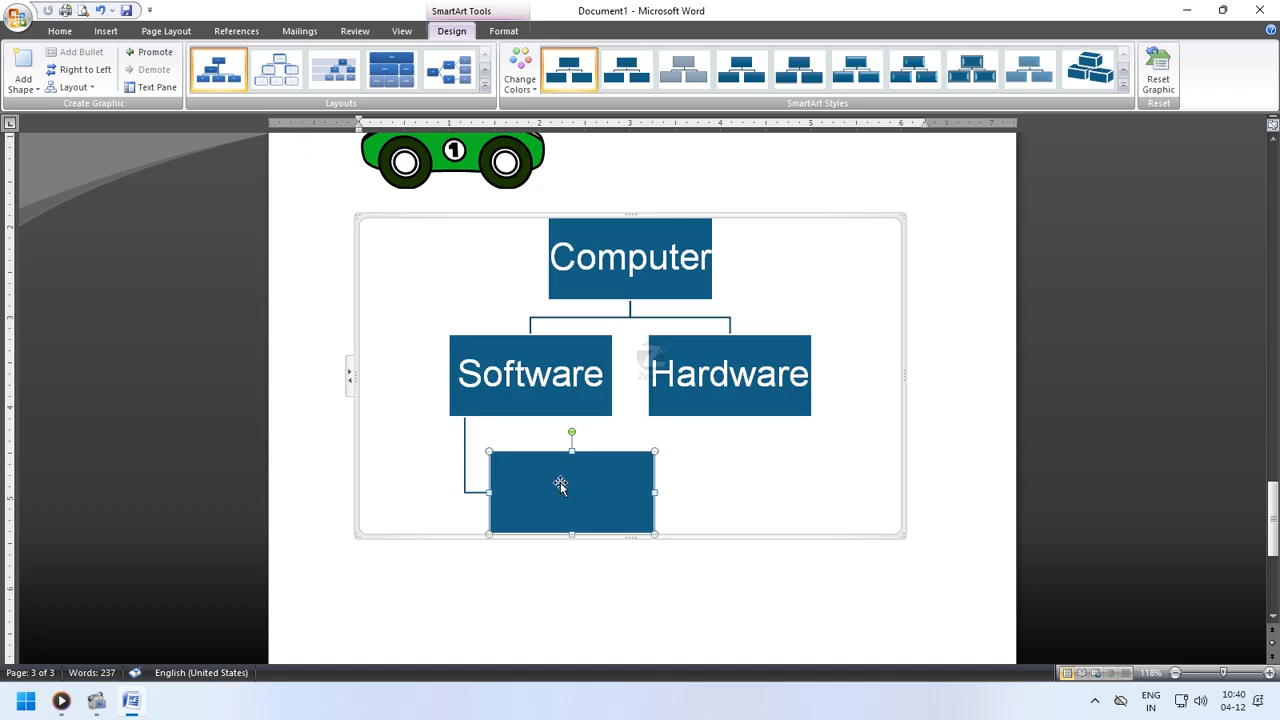
pyautogui.write('Sys')
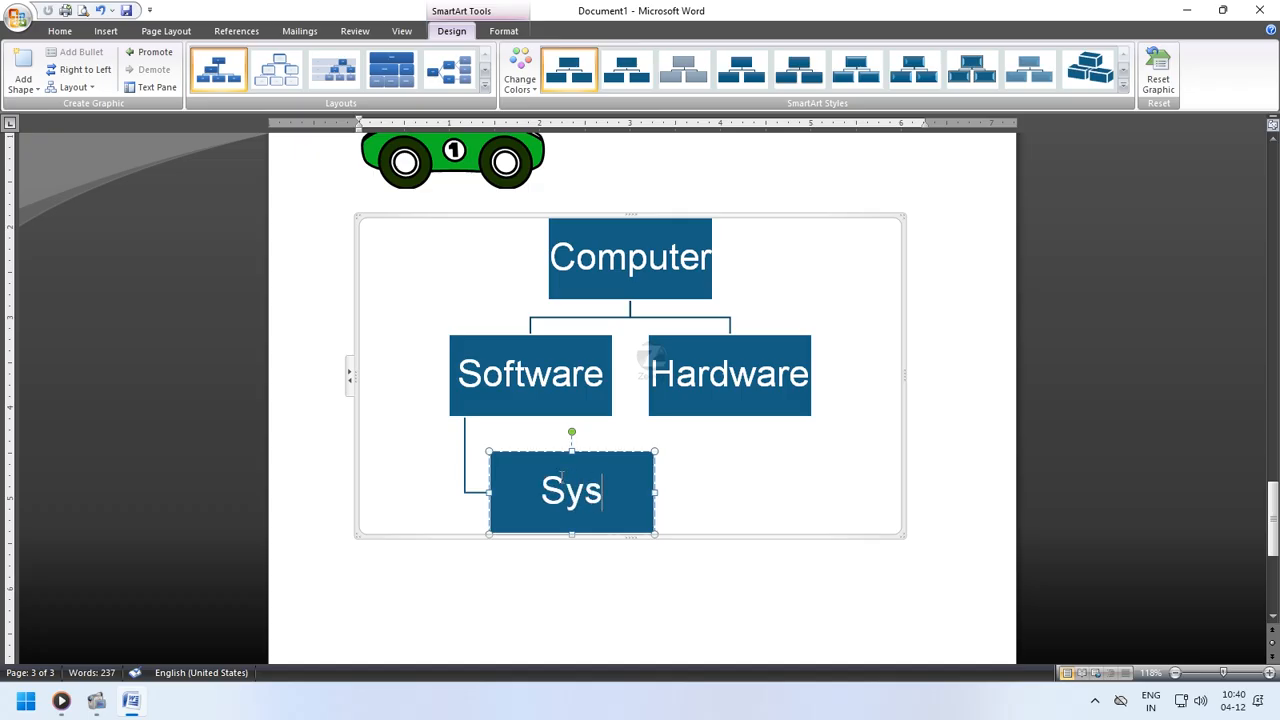
pyautogui.write('tem')
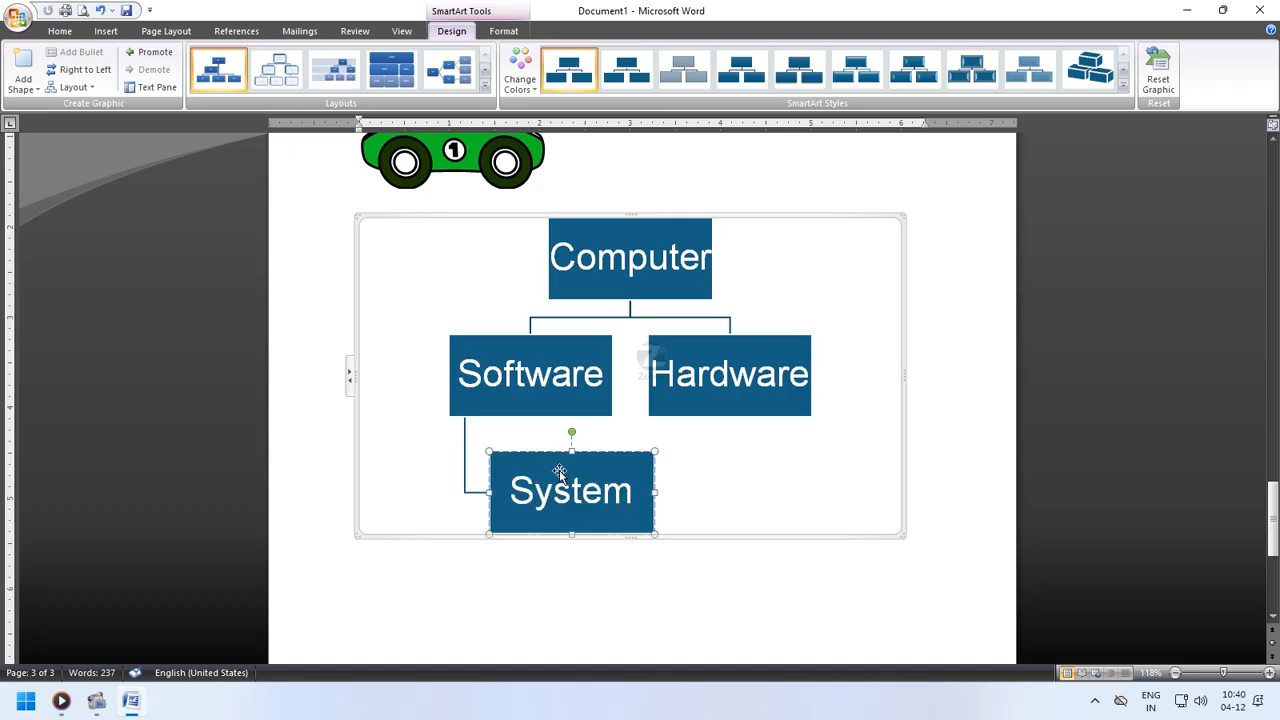